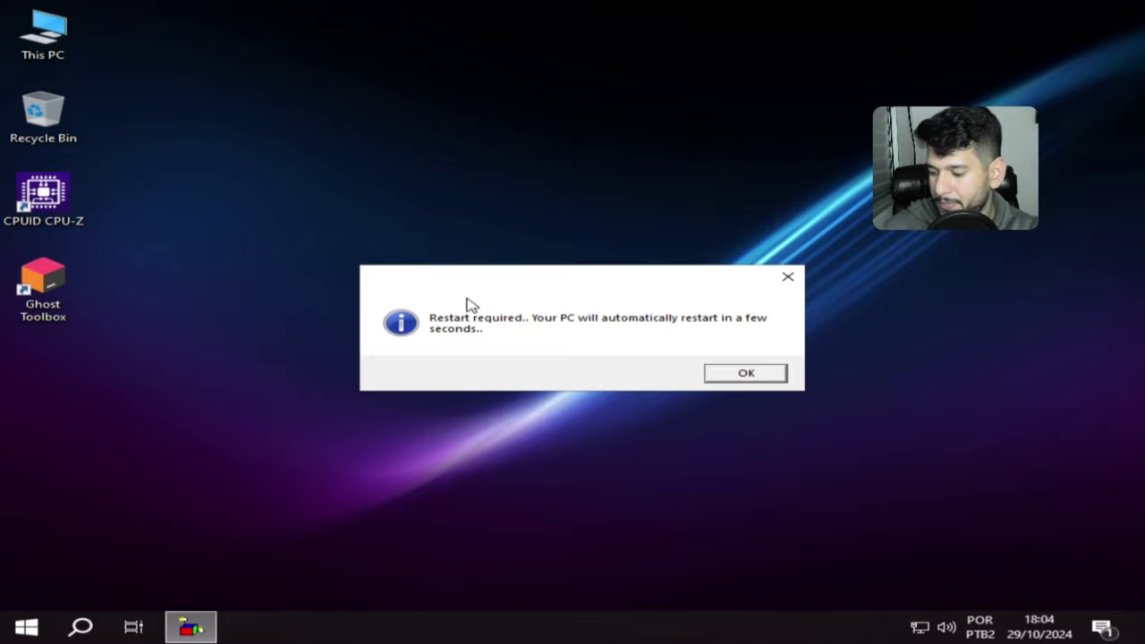
Step: Run winver to check the installed Windows version
key("super+r")
type("w")
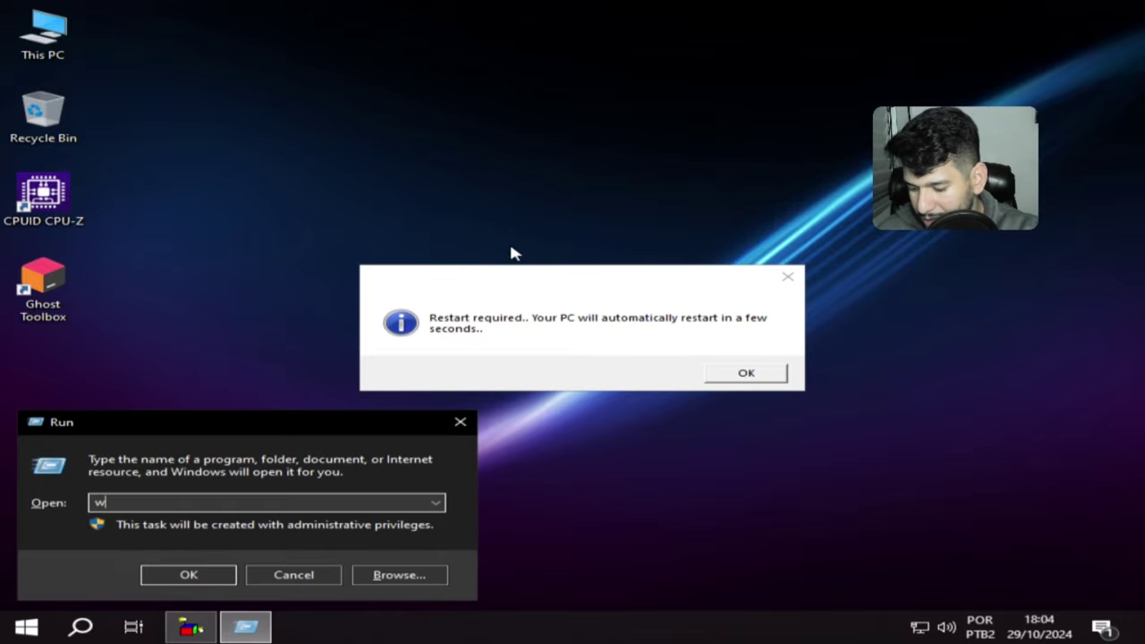
type("inv")
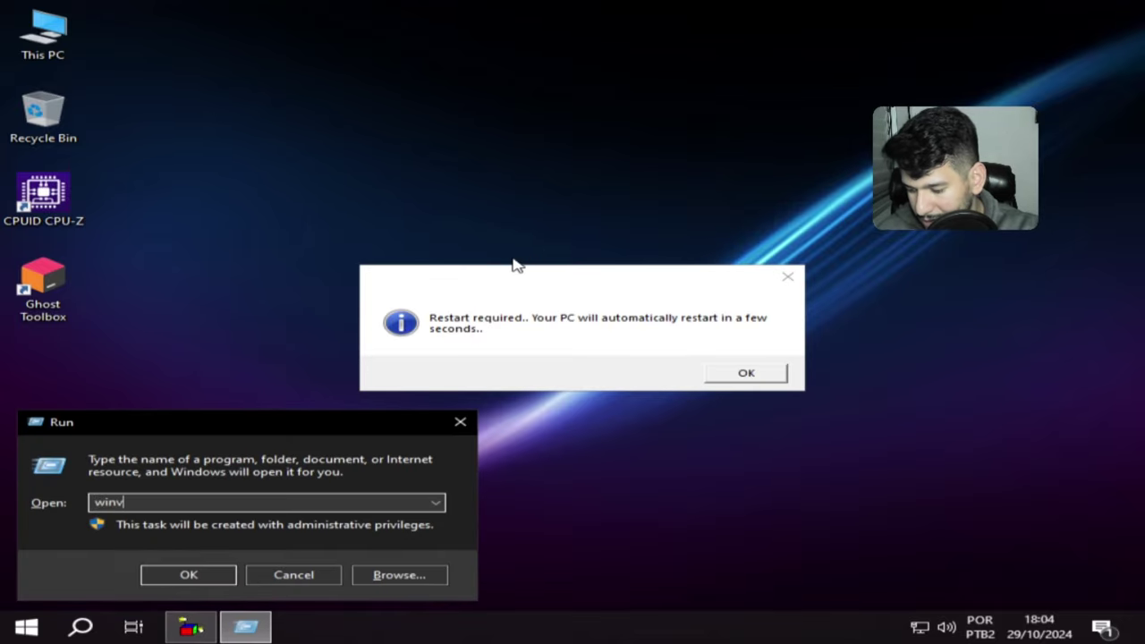
type("er")
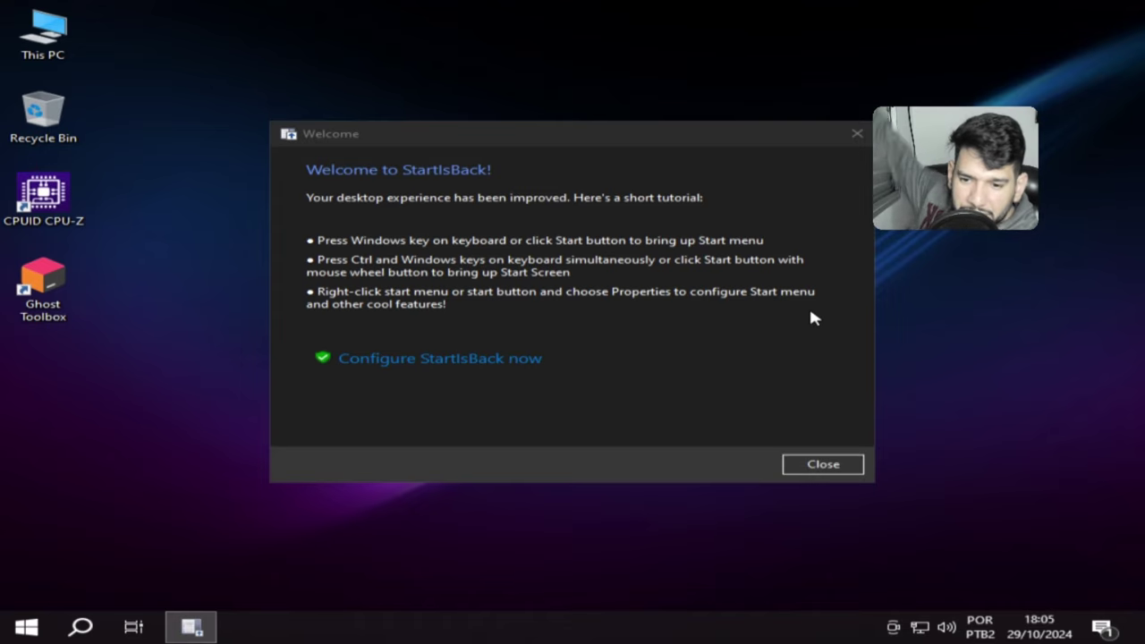
Step: Open the StartIsBack configuration and look at the current Start menu
left_click(447, 357)
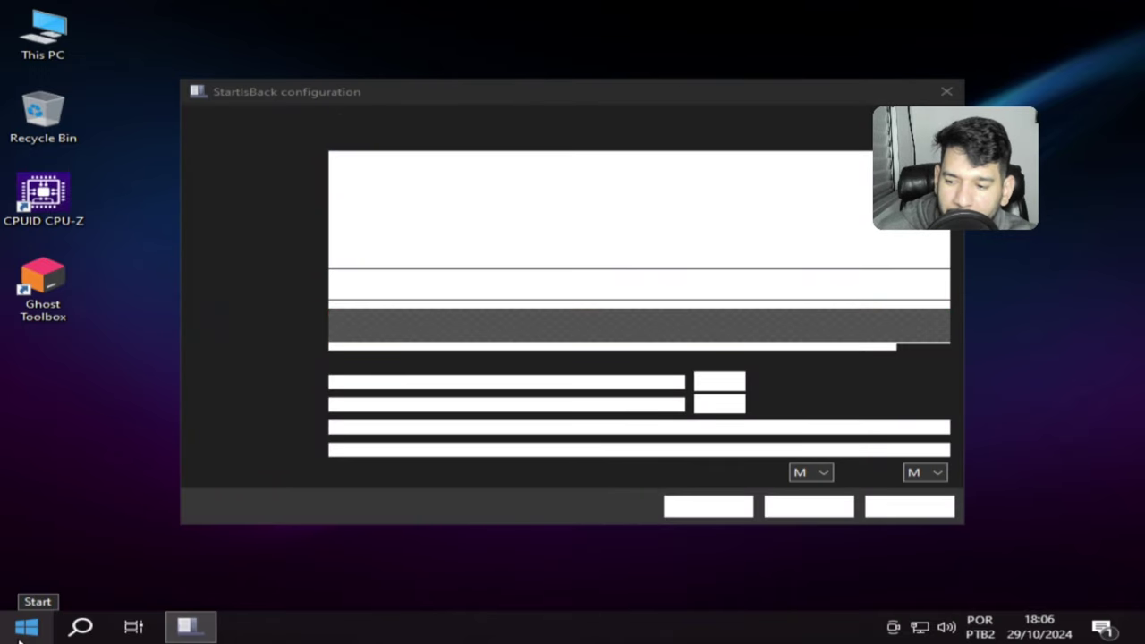
left_click(26, 624)
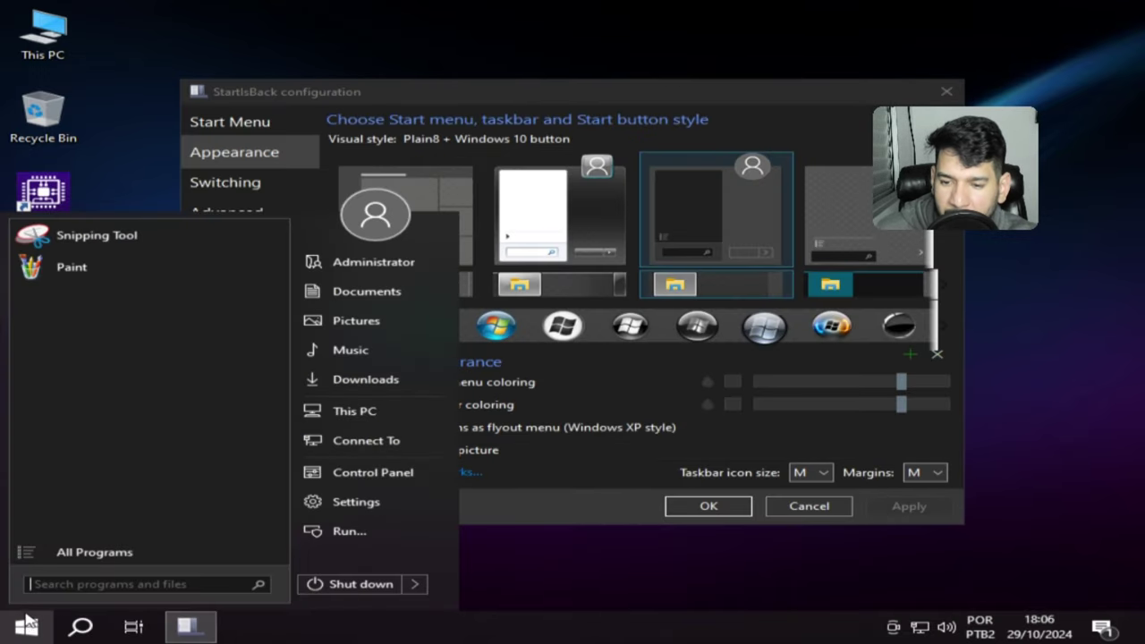
left_click(26, 625)
left_click(26, 626)
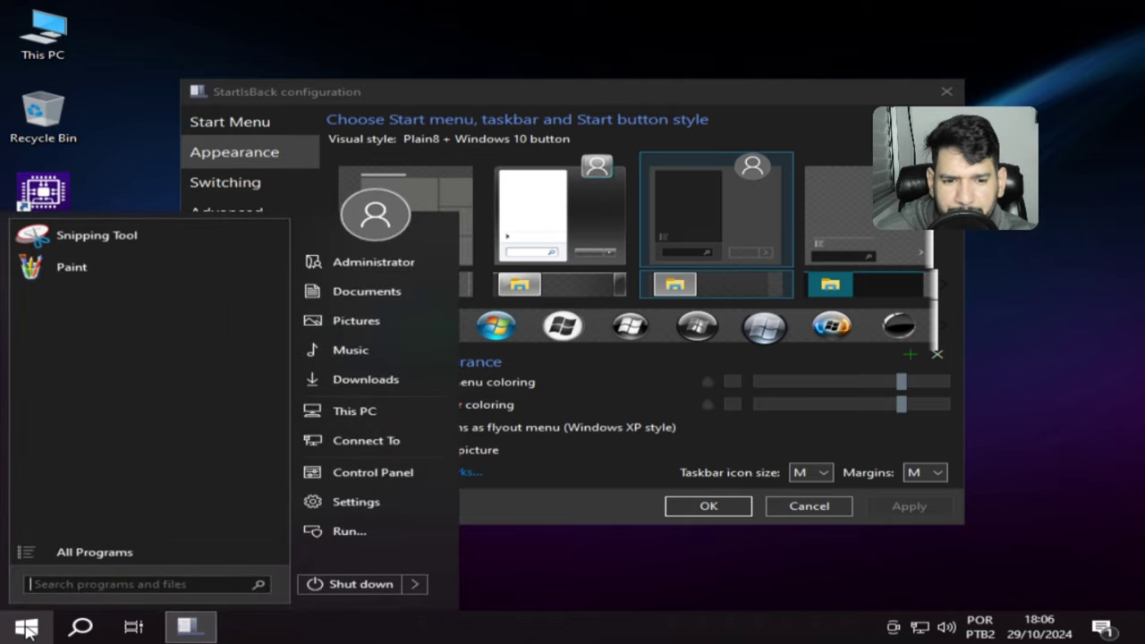
left_click(28, 626)
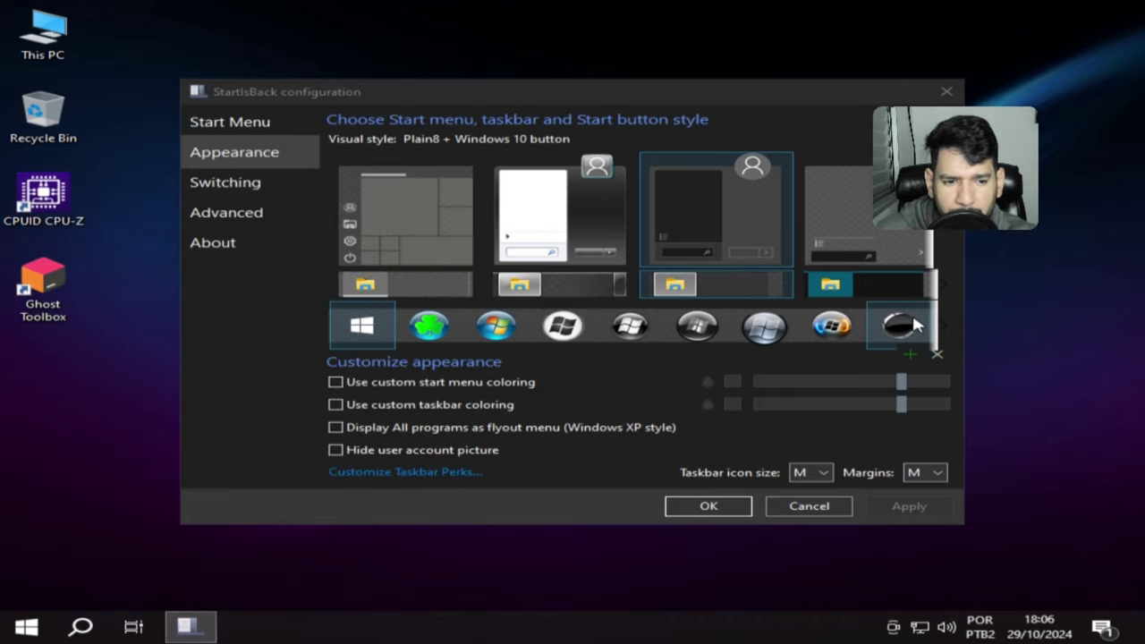
Step: Apply the orb (05) Start button, a taskbar icon size of S and taskbar margins of XS
left_click(827, 331)
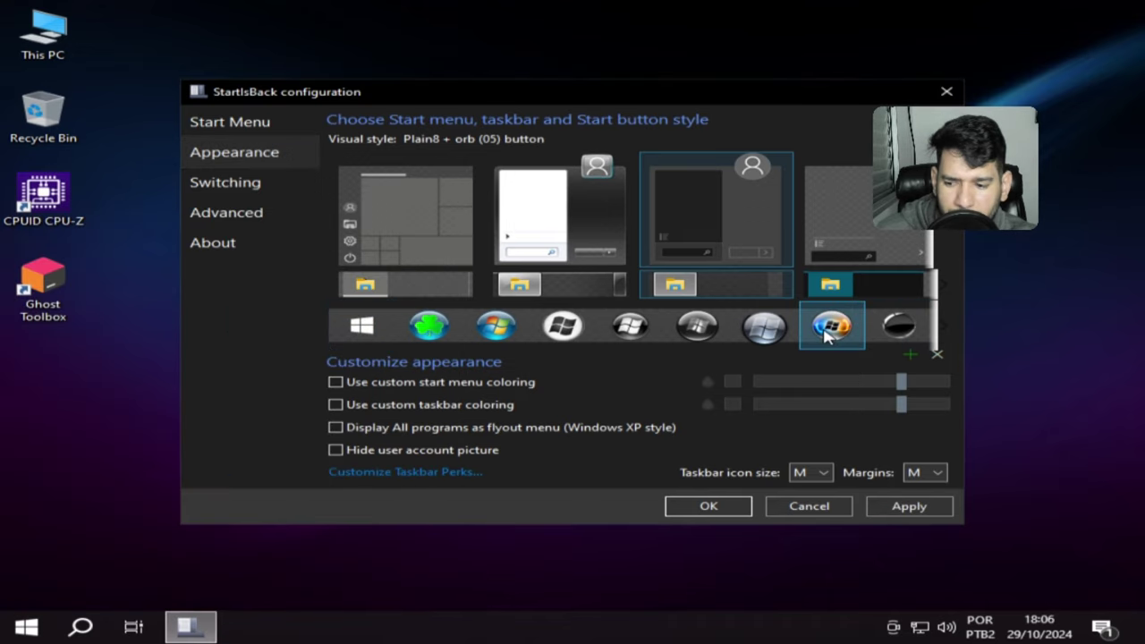
left_click(899, 508)
left_click(817, 473)
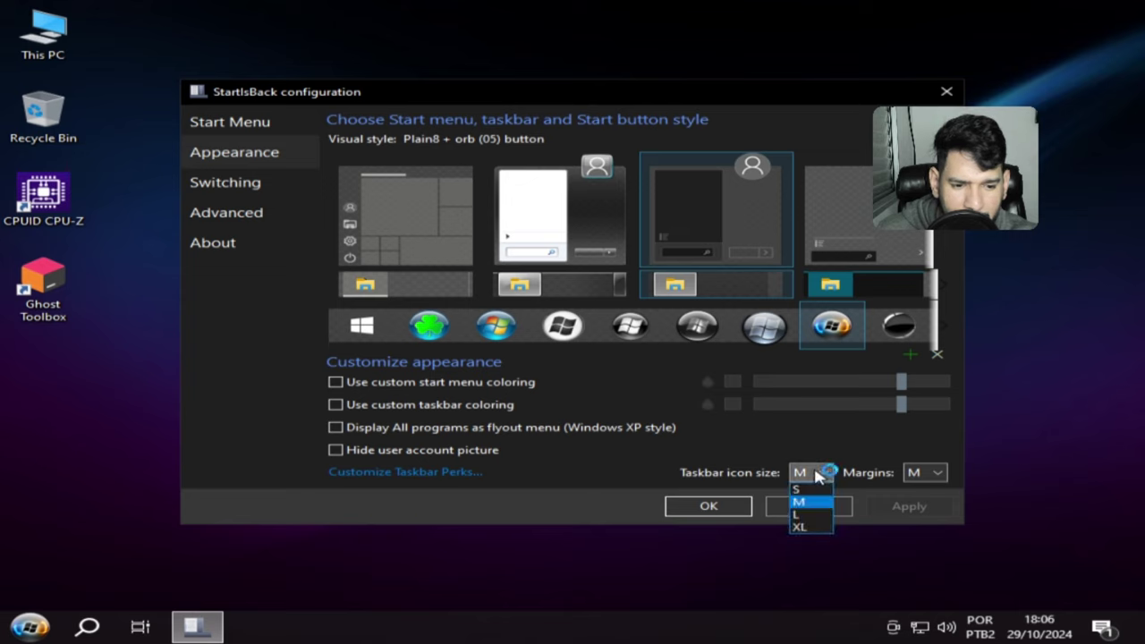
left_click(807, 491)
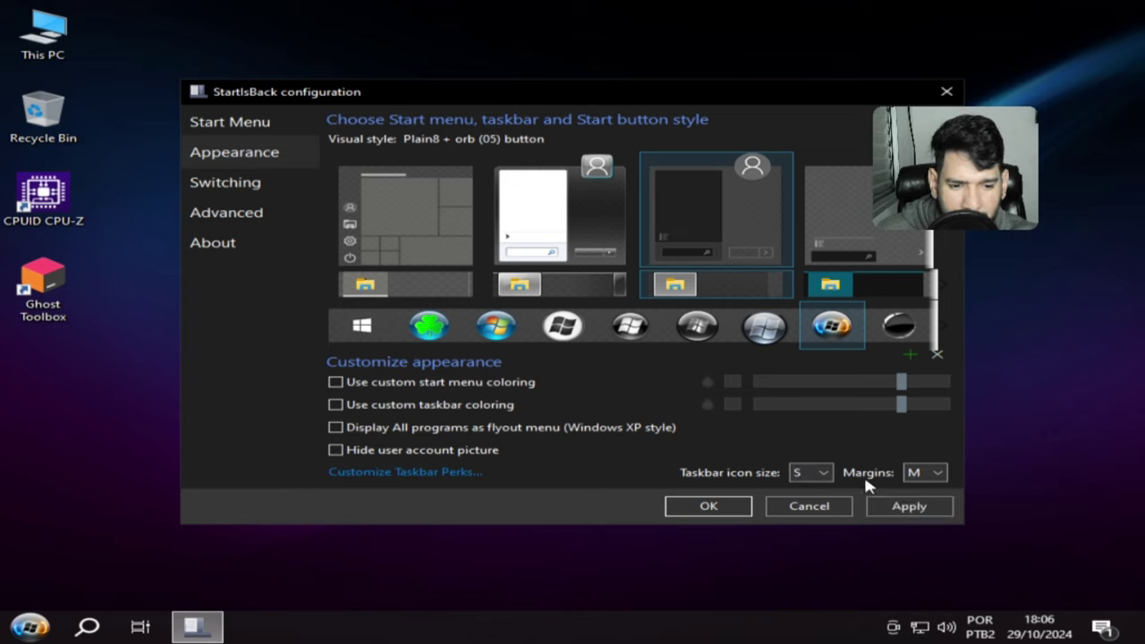
left_click(928, 475)
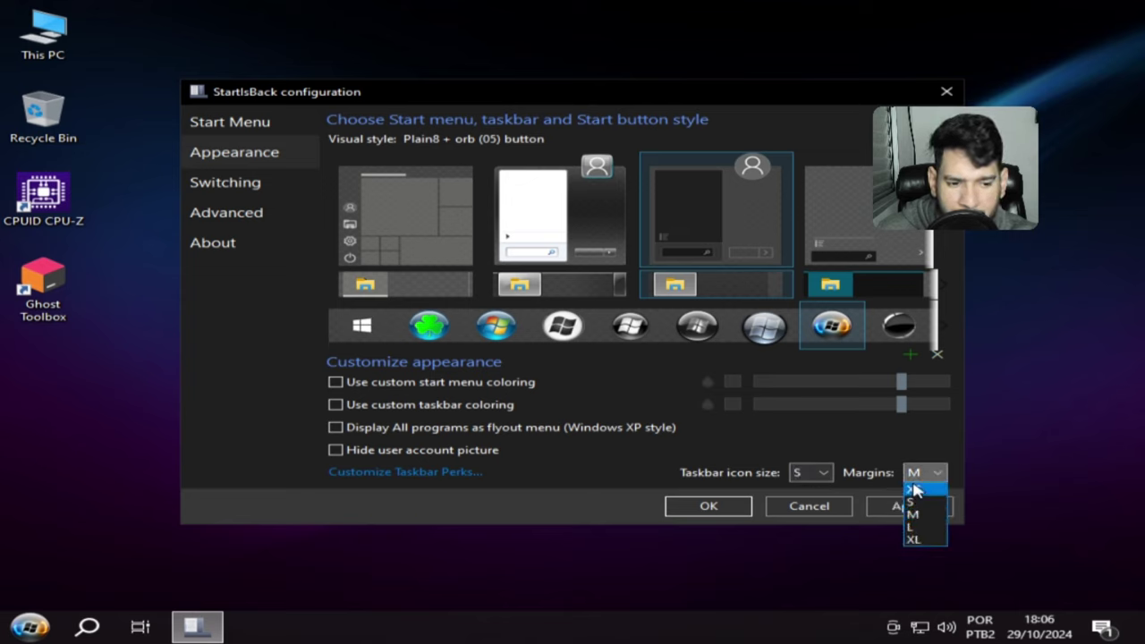
left_click(914, 489)
left_click(899, 508)
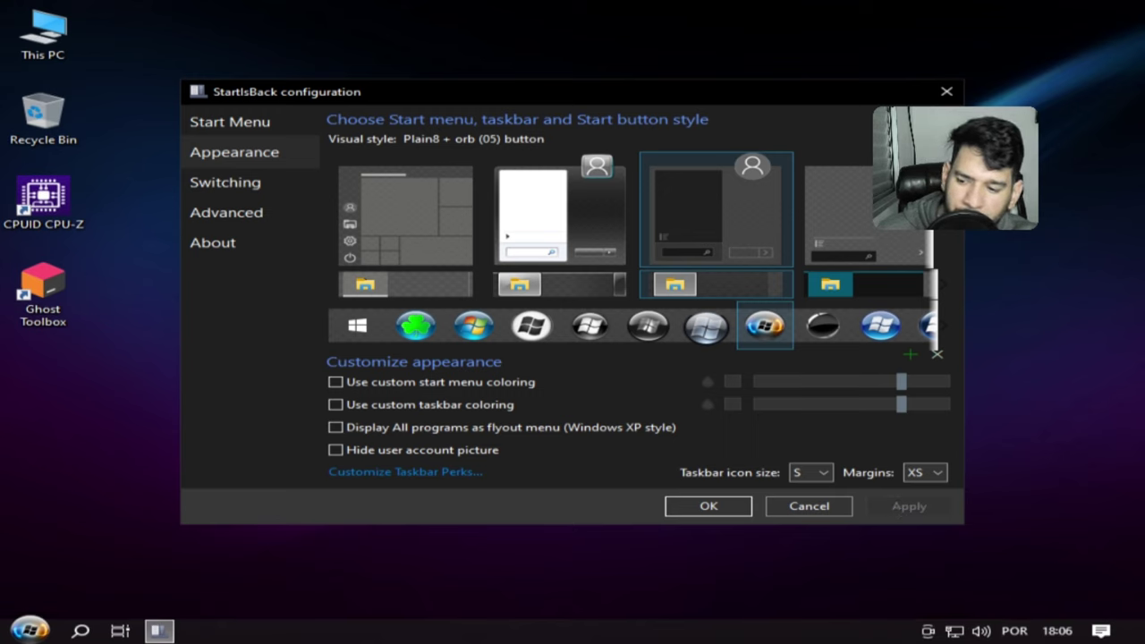
Step: Try out the black orb (06) Start button, and replace it with the four-square orb (68) button
left_click(823, 338)
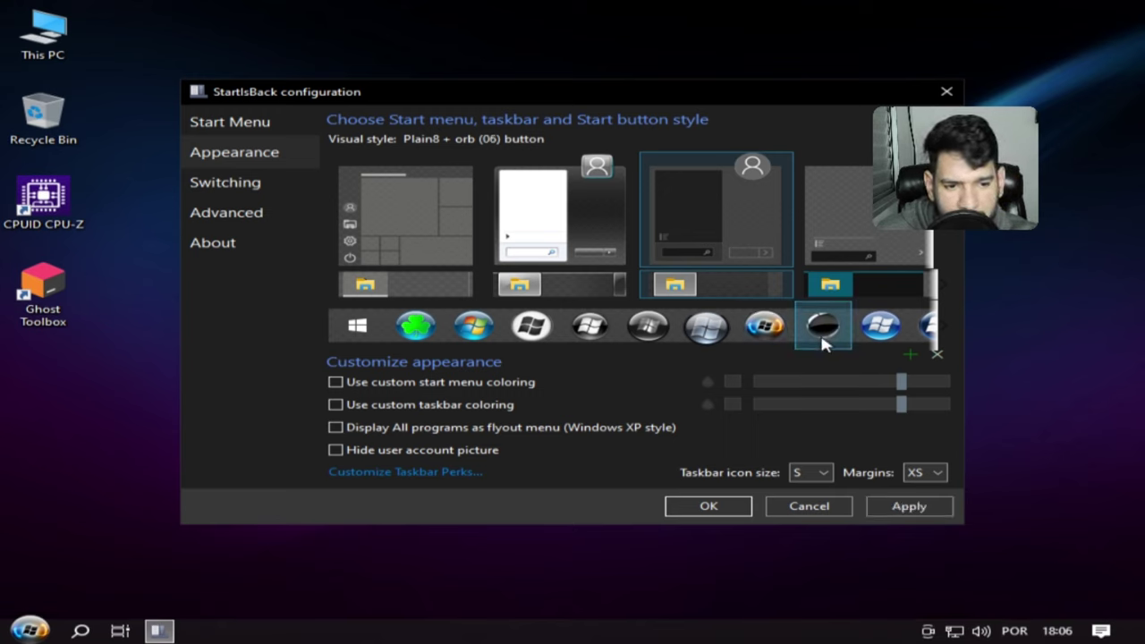
left_click(918, 509)
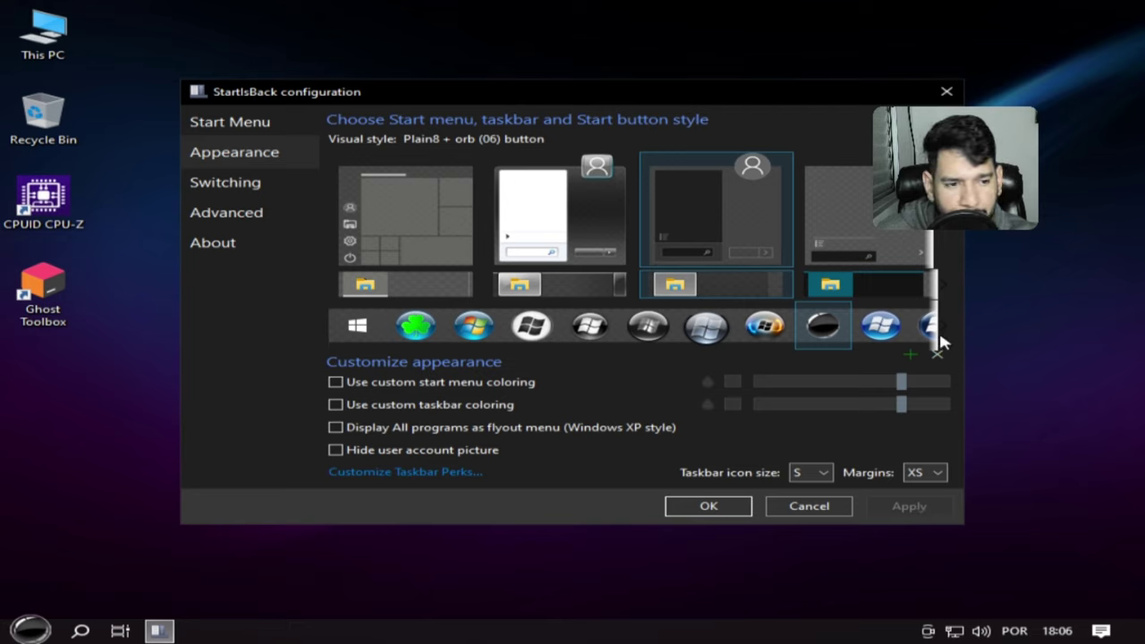
scroll(942, 323, "down", 3)
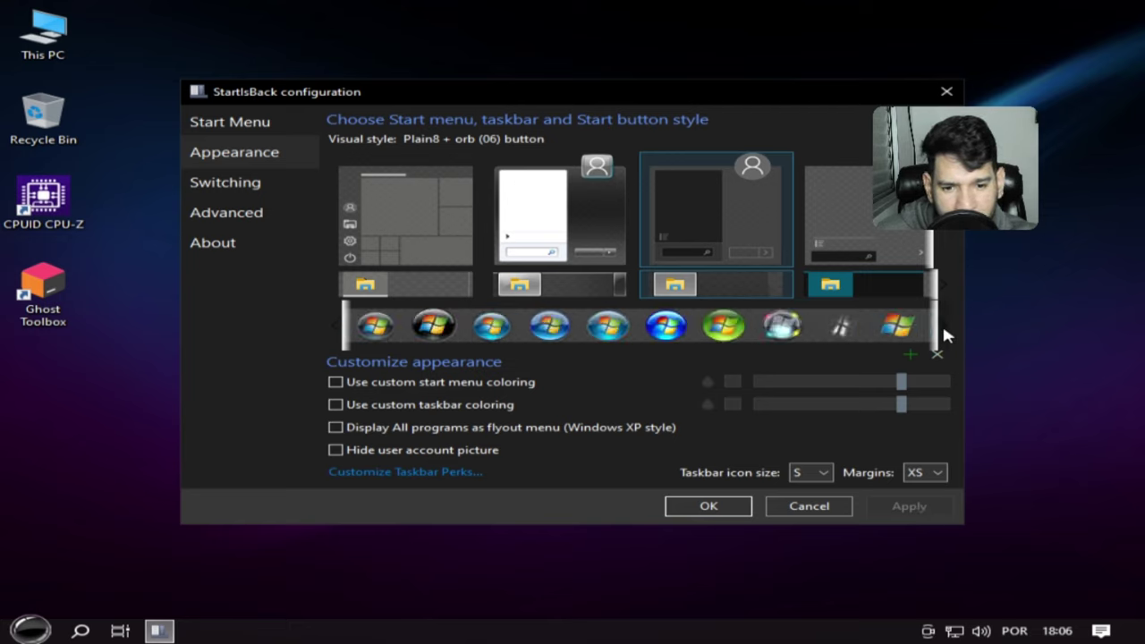
scroll(944, 331, "down", 3)
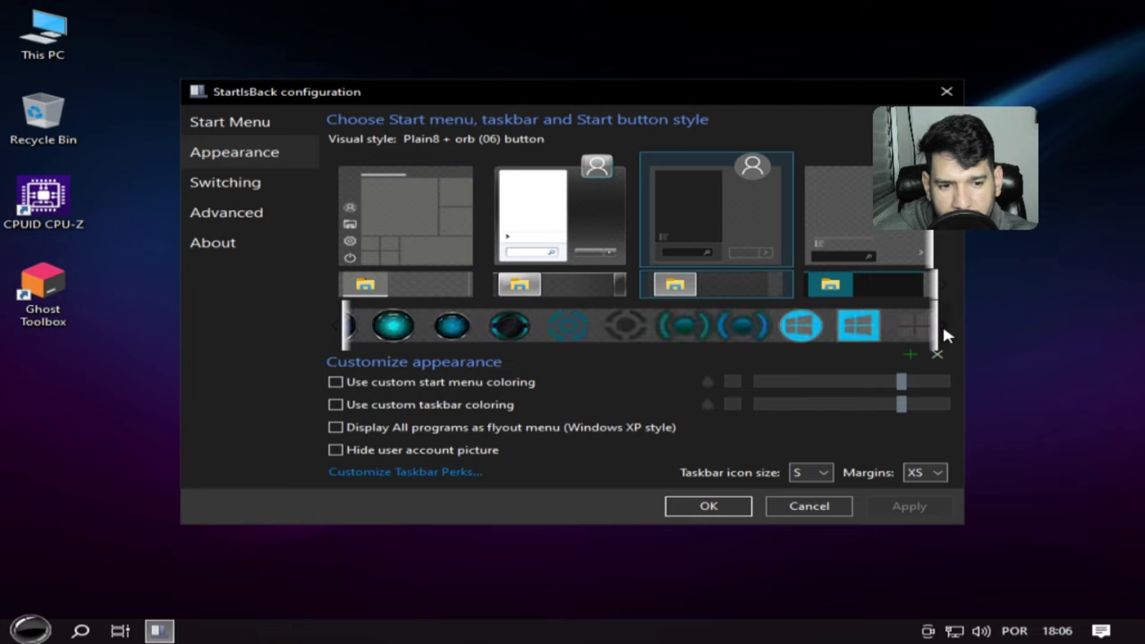
scroll(944, 329, "down", 3)
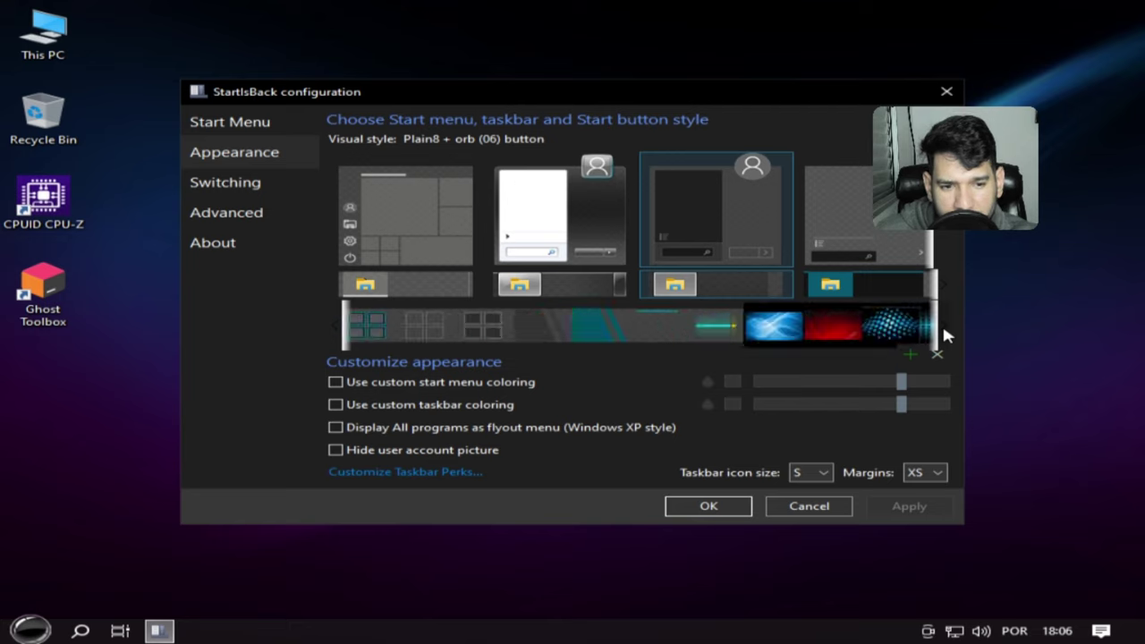
scroll(333, 329, "up", 2)
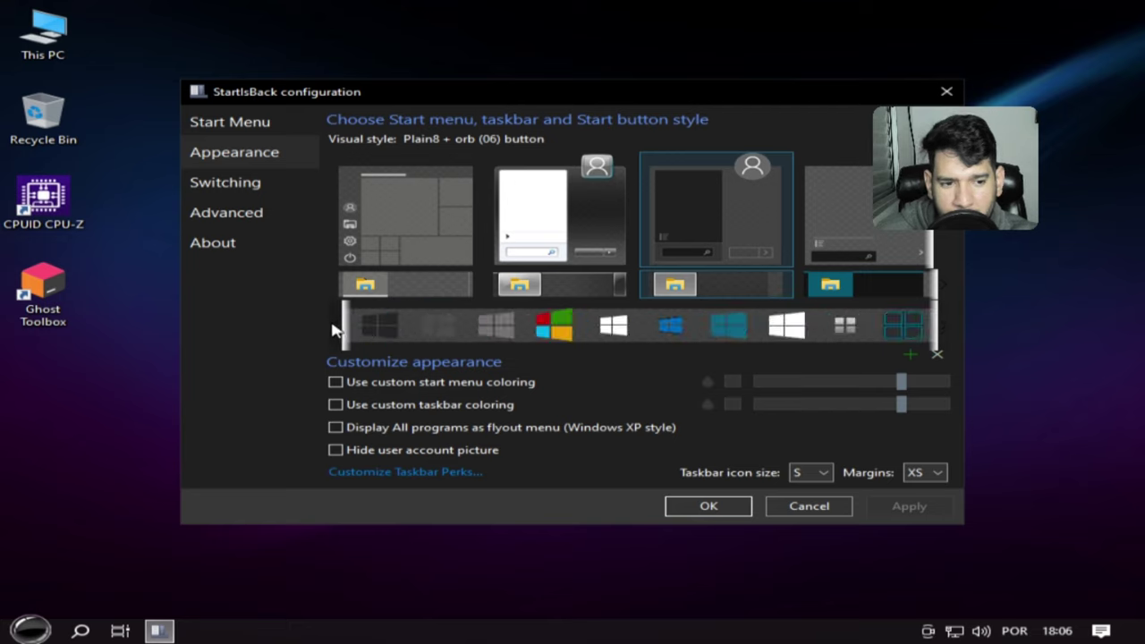
left_click(843, 324)
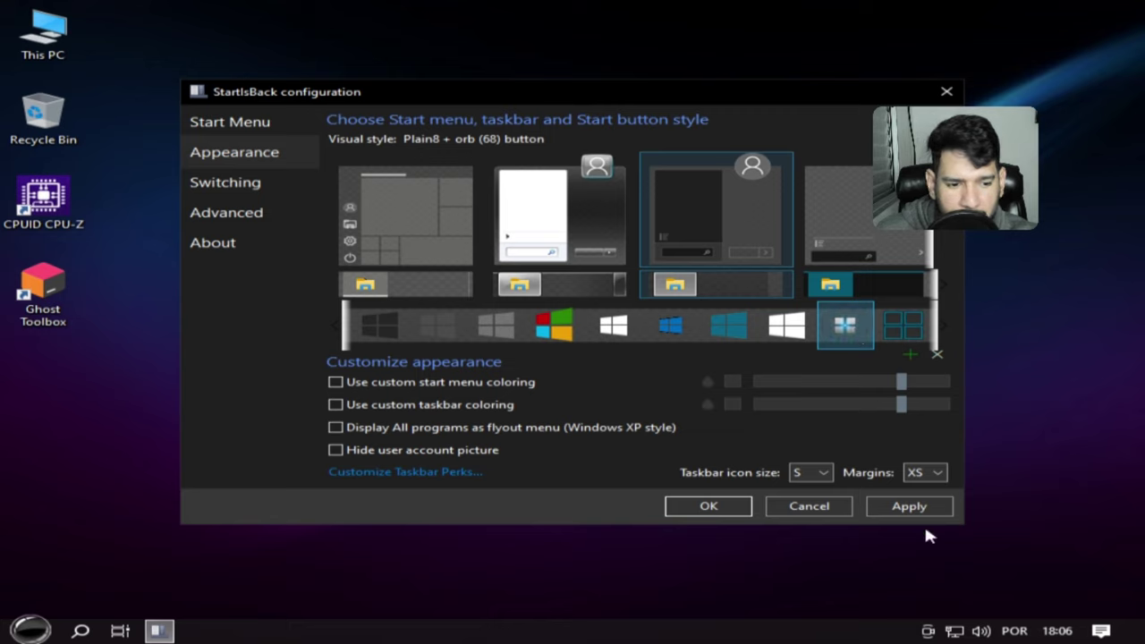
left_click(908, 506)
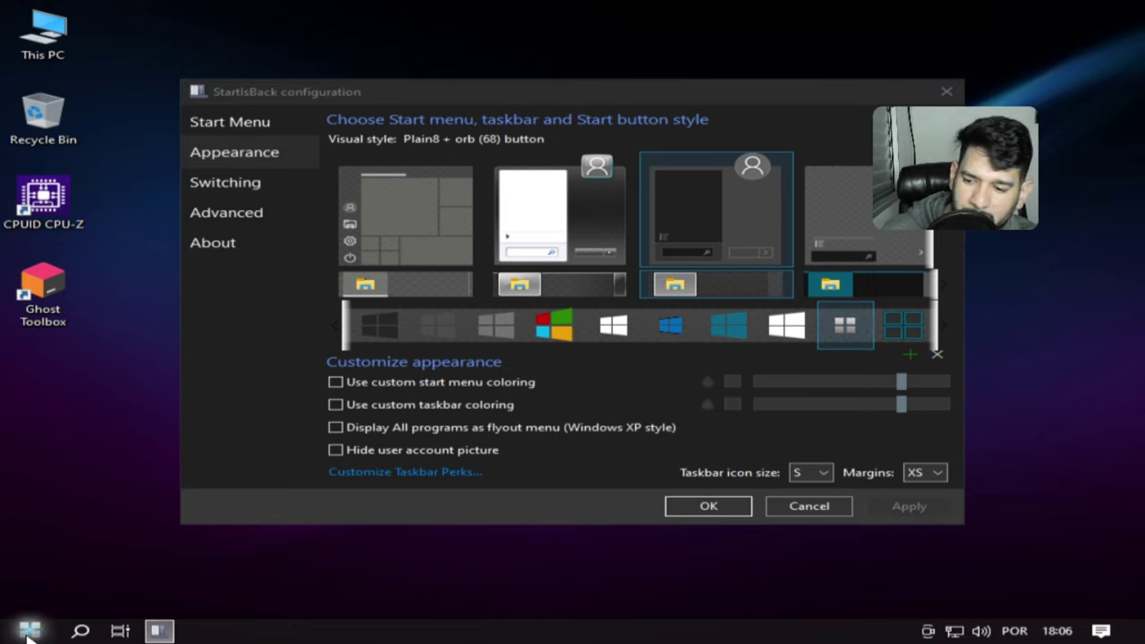
Step: Check the Start menu with the new button style and close the StartIsBack configuration
key("super")
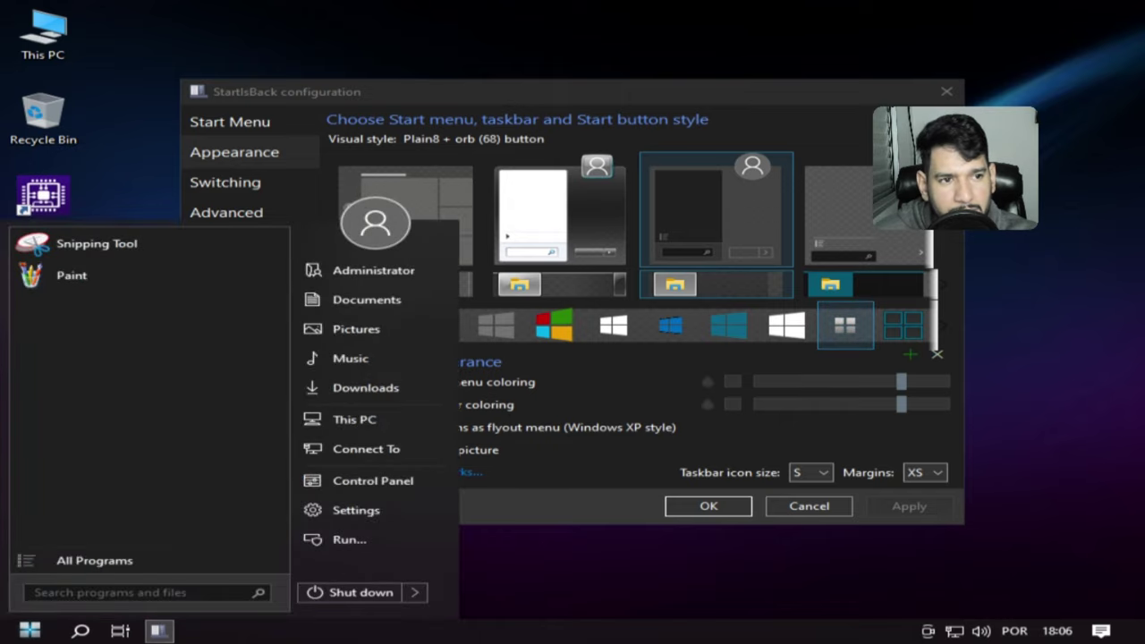
key("super")
left_click(944, 93)
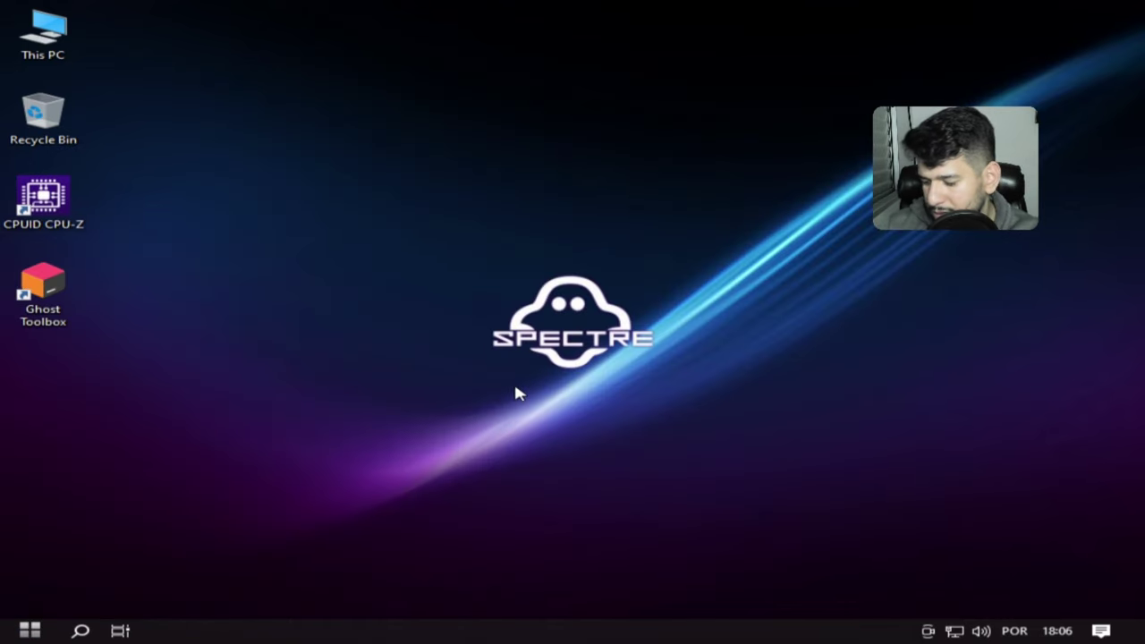
Step: Run winver again to view the Windows version information
key("super+r")
type("w")
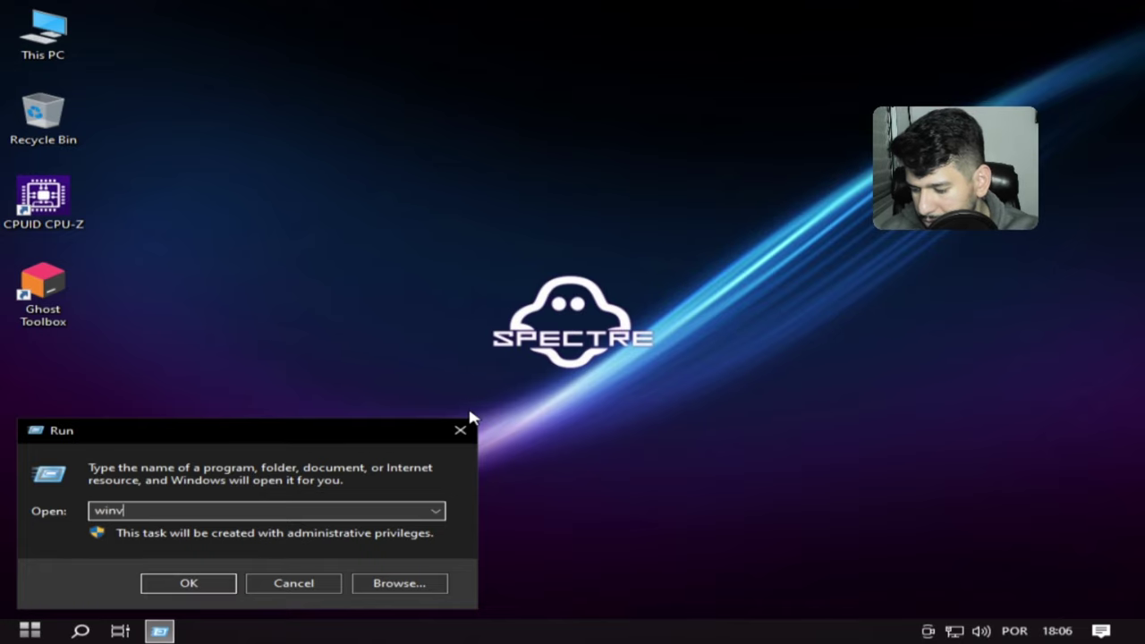
left_click(190, 583)
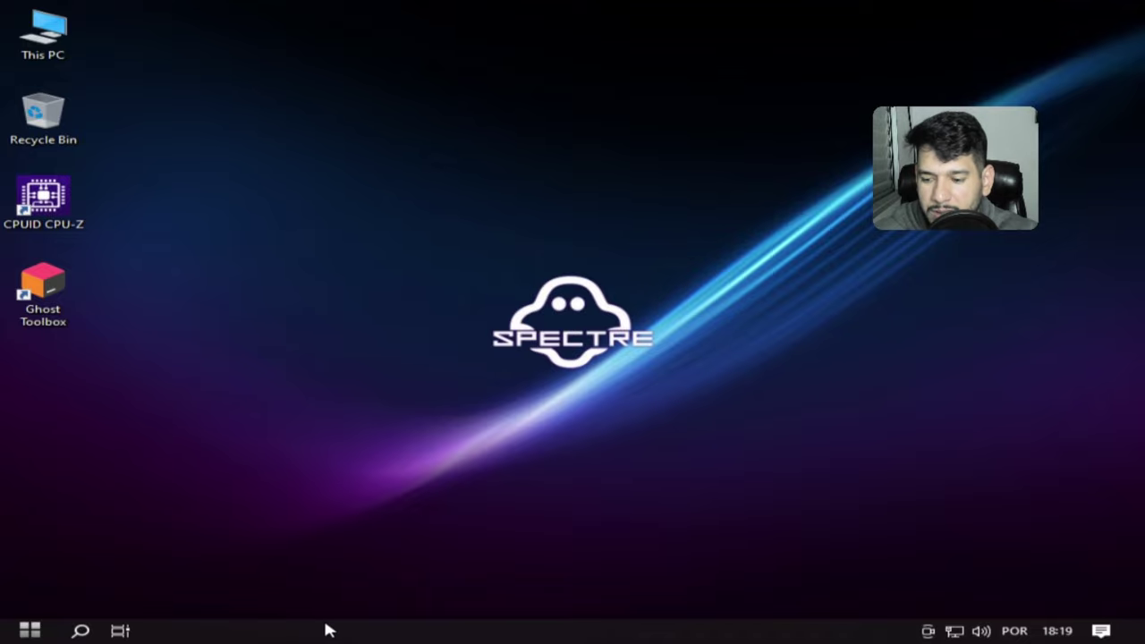
Step: Open Task Manager in its detailed view and examine the CPU and memory performance graphs
right_click(306, 630)
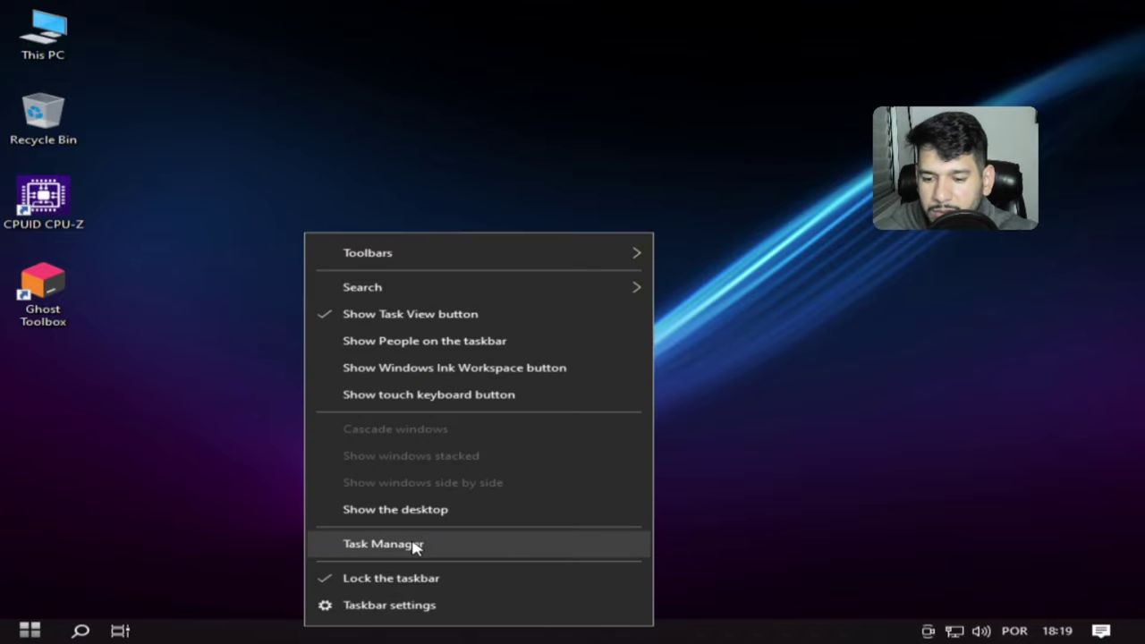
left_click(385, 544)
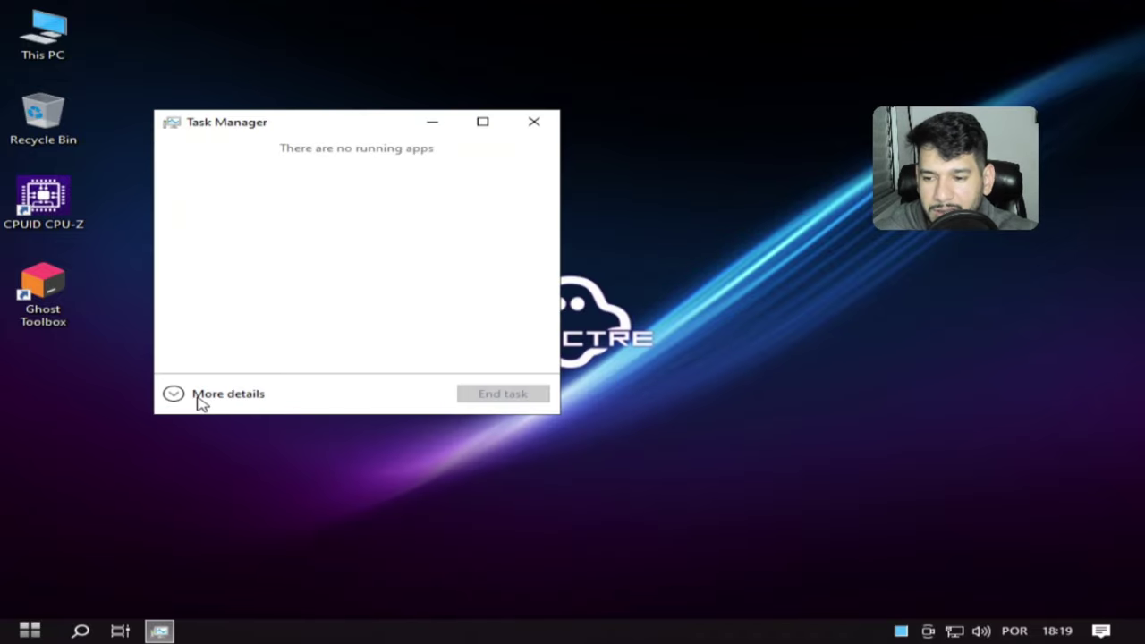
left_click(198, 395)
left_click(277, 164)
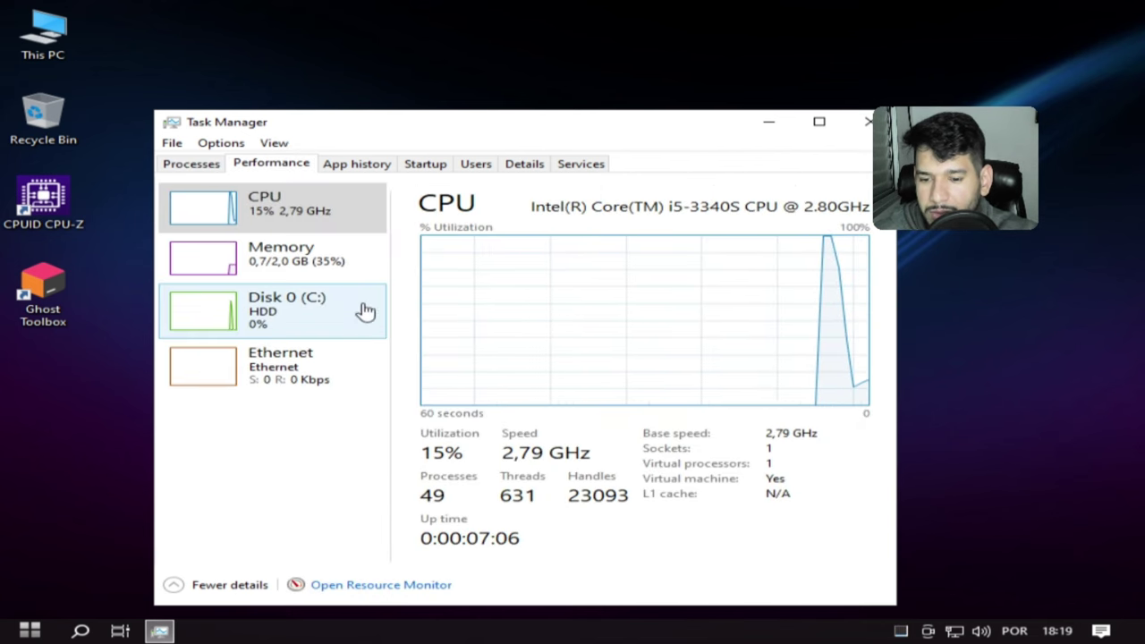
left_click(304, 259)
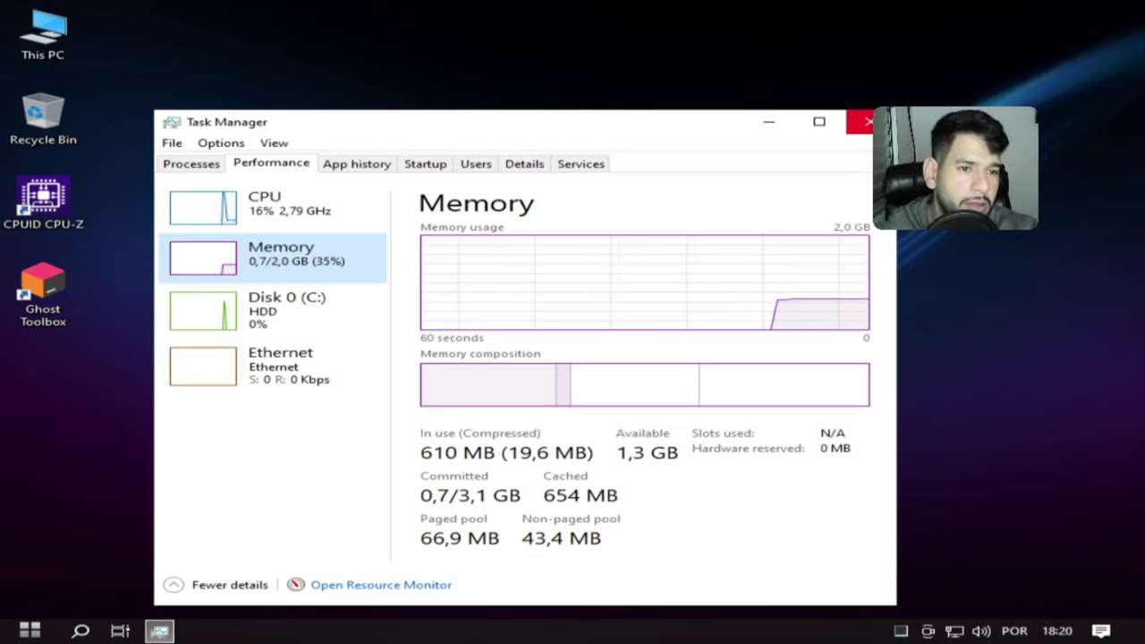
Step: Free up RAM with the desktop's Ghost Mode Reduce Memory command, check the memory graph and close Task Manager
right_click(935, 393)
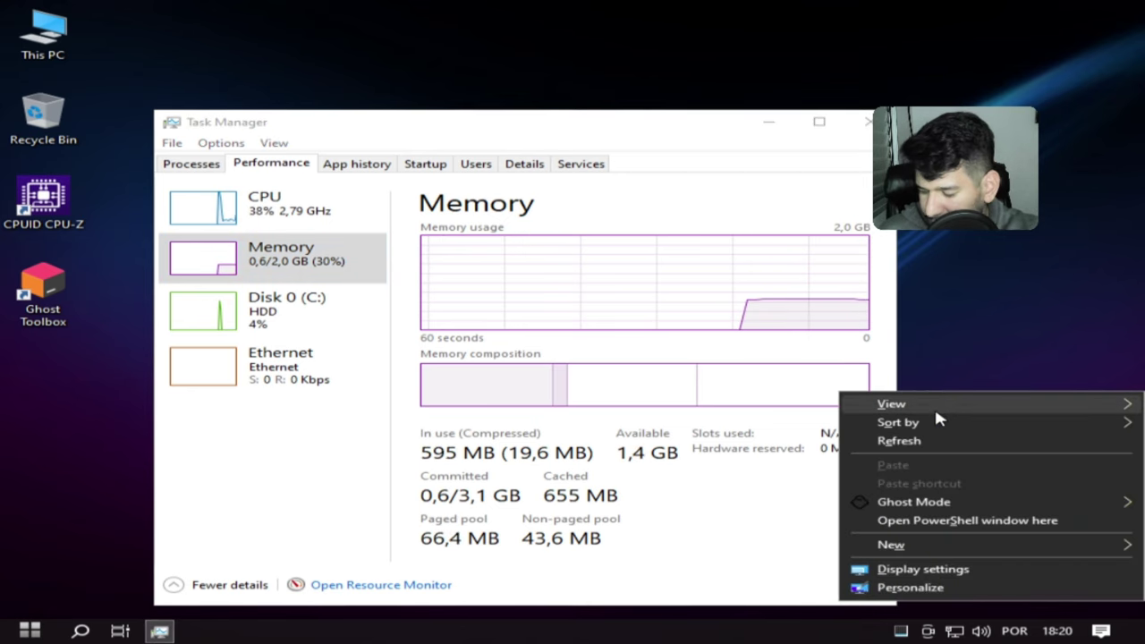
mouse_move(936, 411)
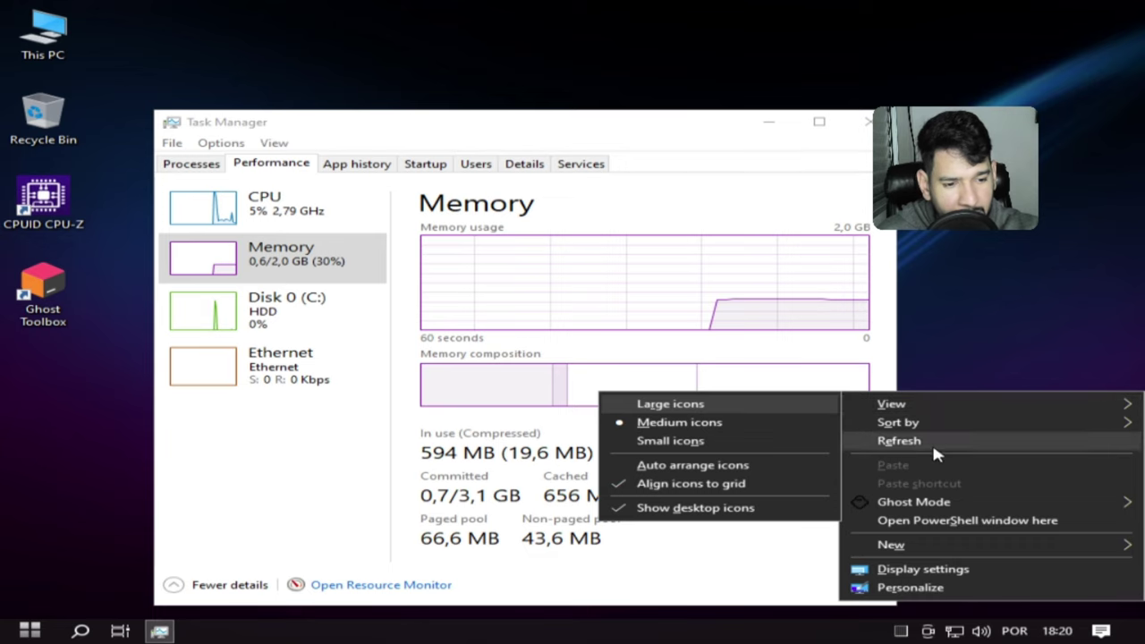
mouse_move(912, 501)
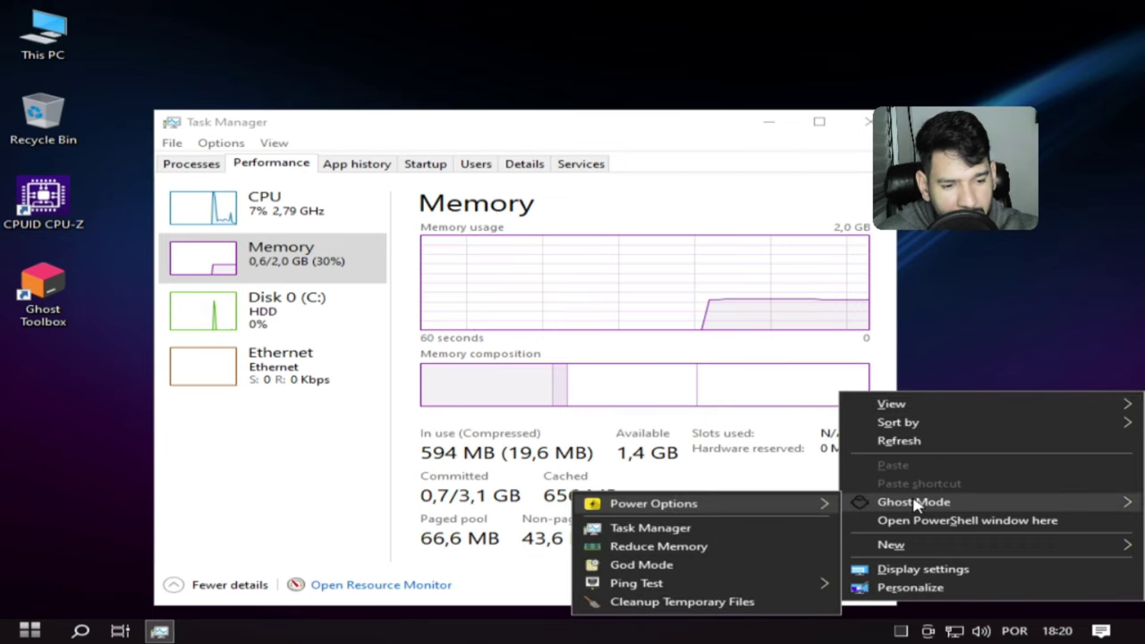
left_click(680, 547)
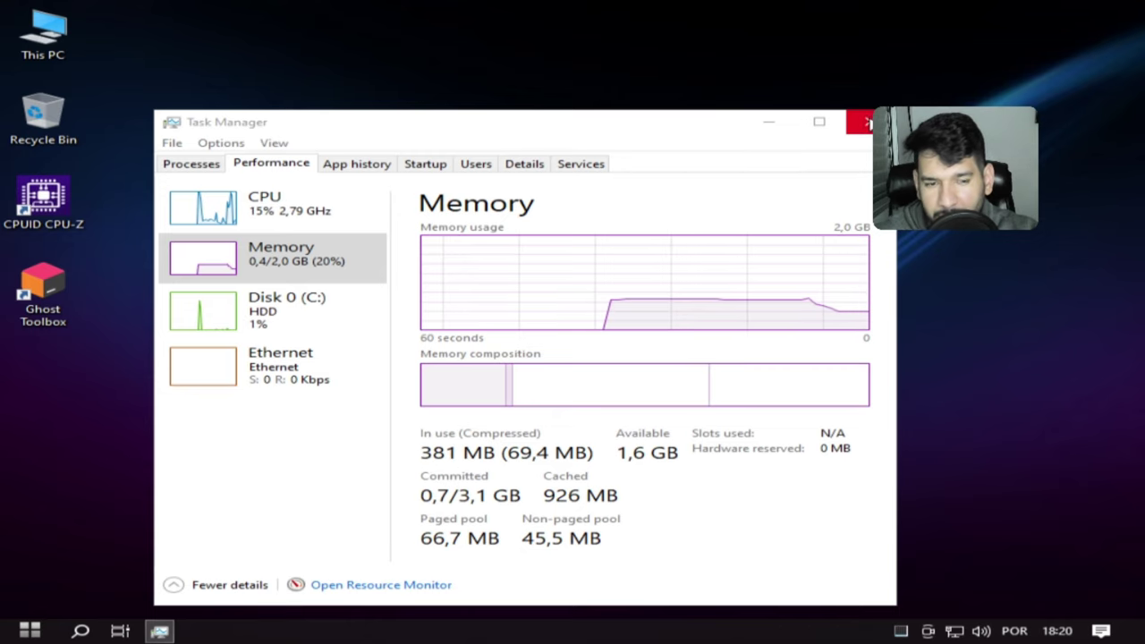
left_click(866, 121)
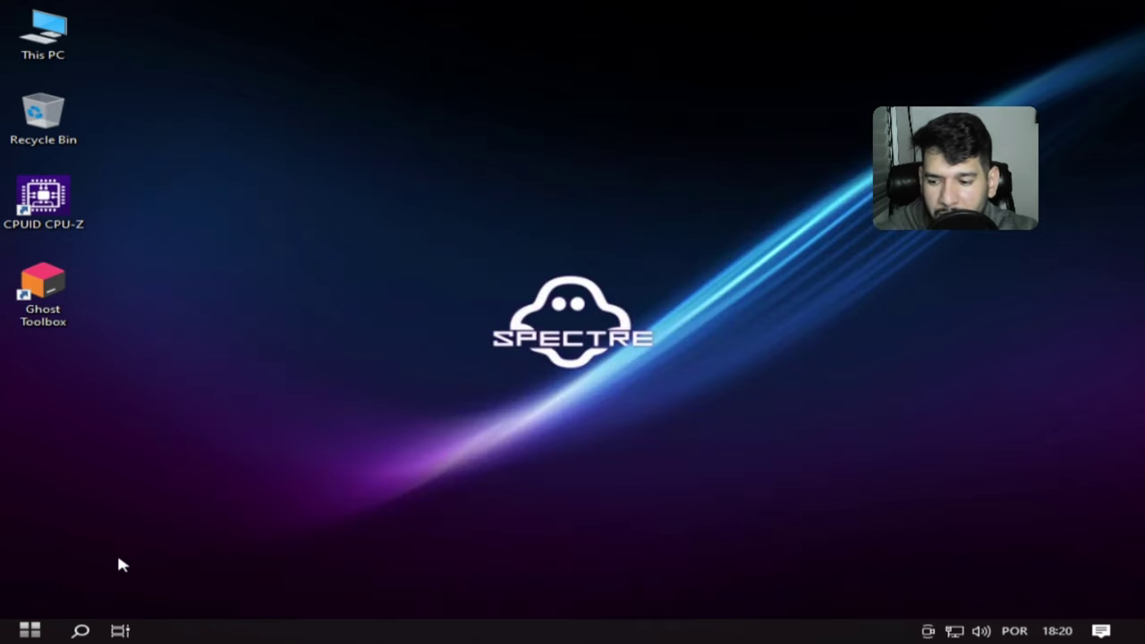
Step: Open the Windows Settings app
left_click(33, 628)
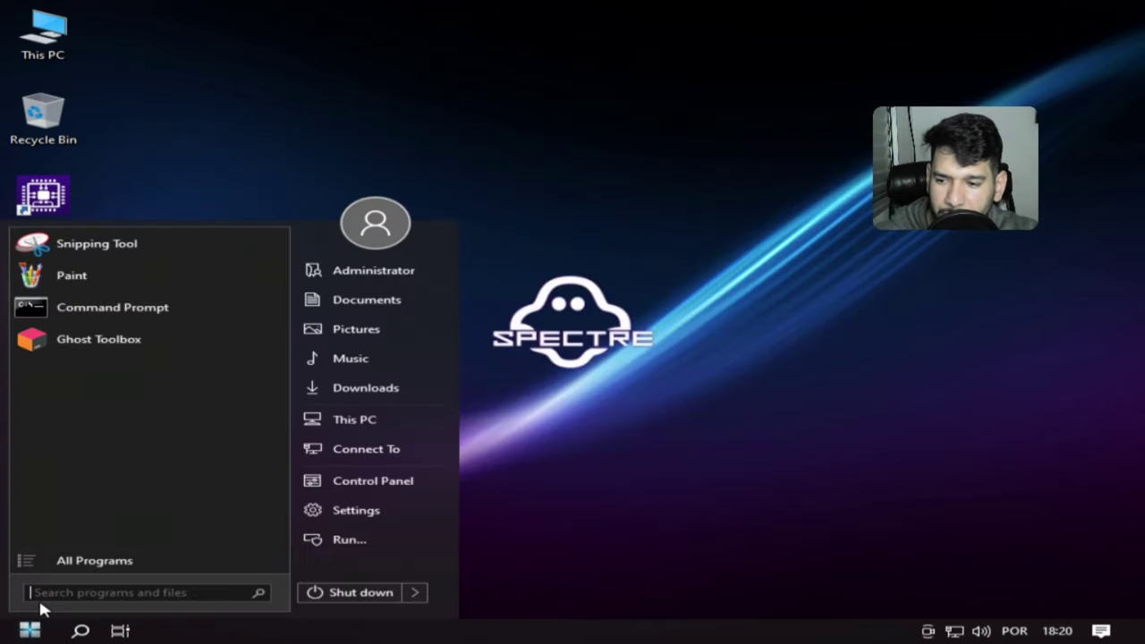
left_click(350, 522)
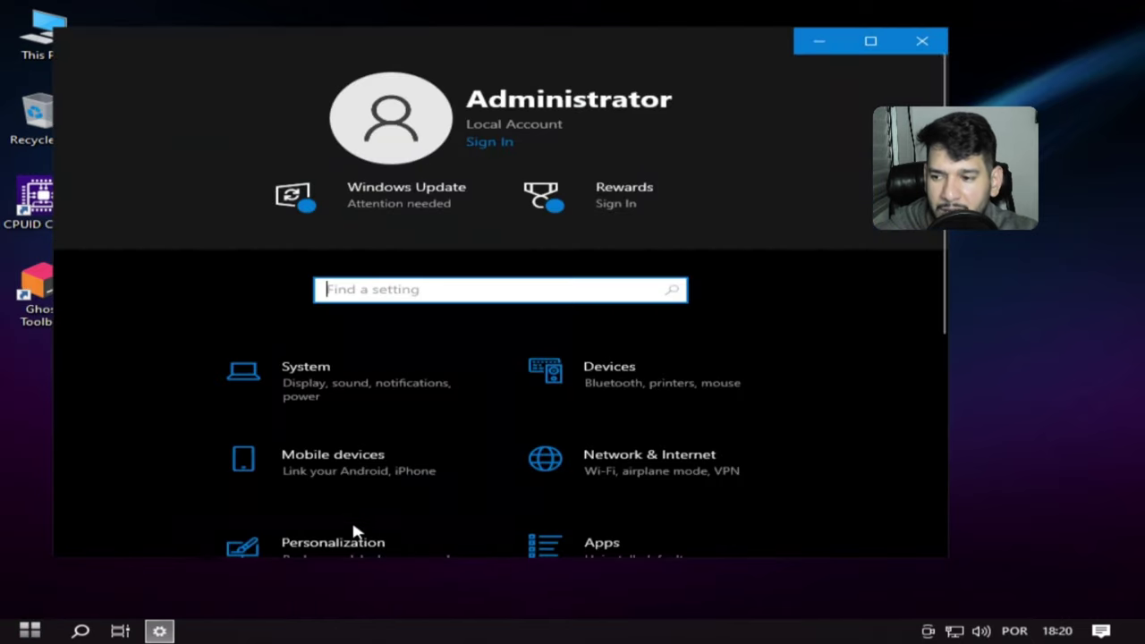
Step: Open the Time & Language settings and look through the Date & time page
scroll(715, 417, "down", 2)
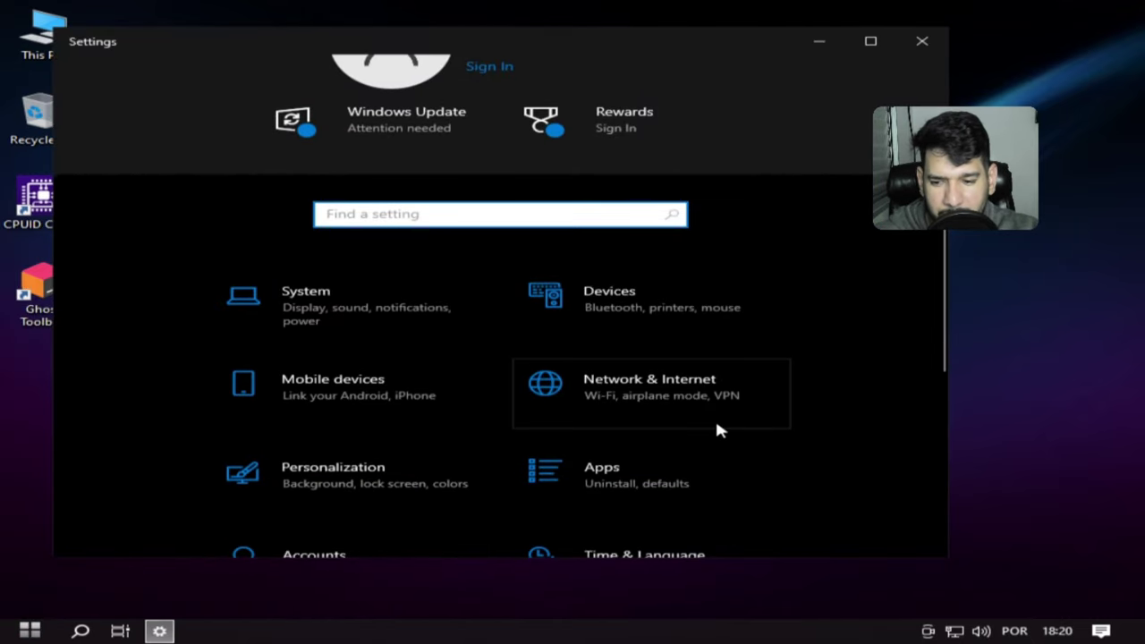
scroll(715, 416, "down", 5)
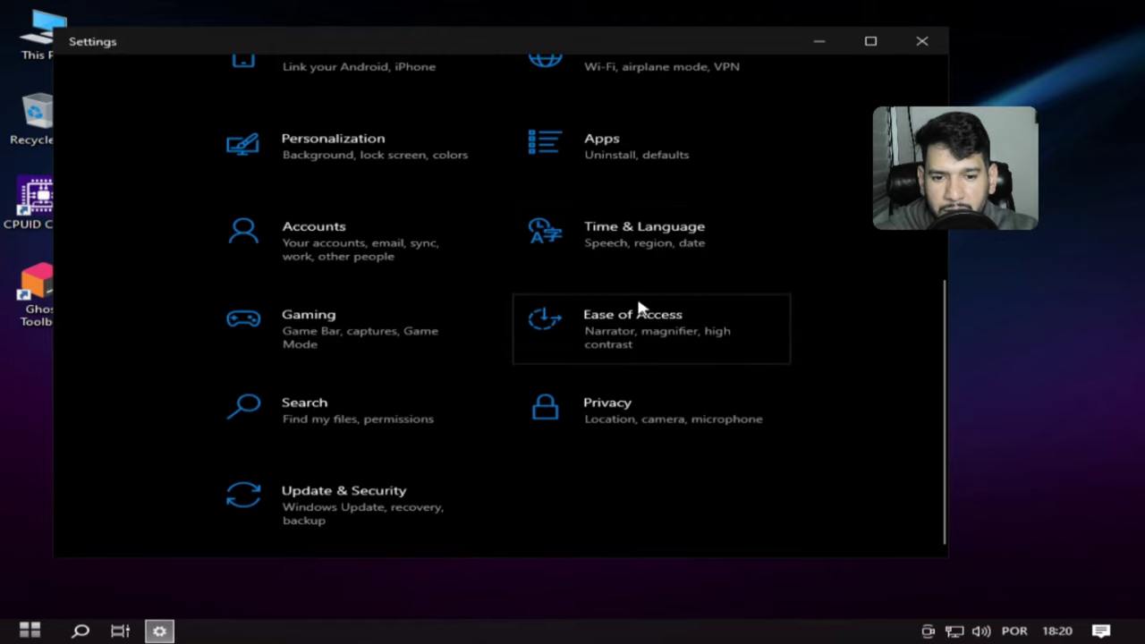
left_click(646, 242)
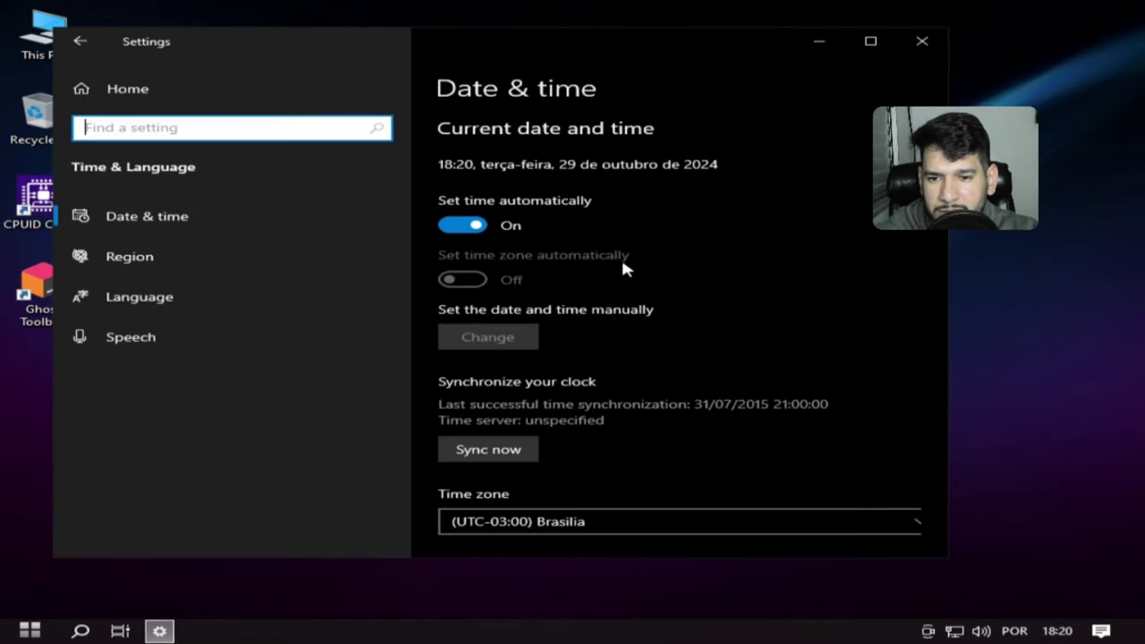
scroll(614, 320, "down", 3)
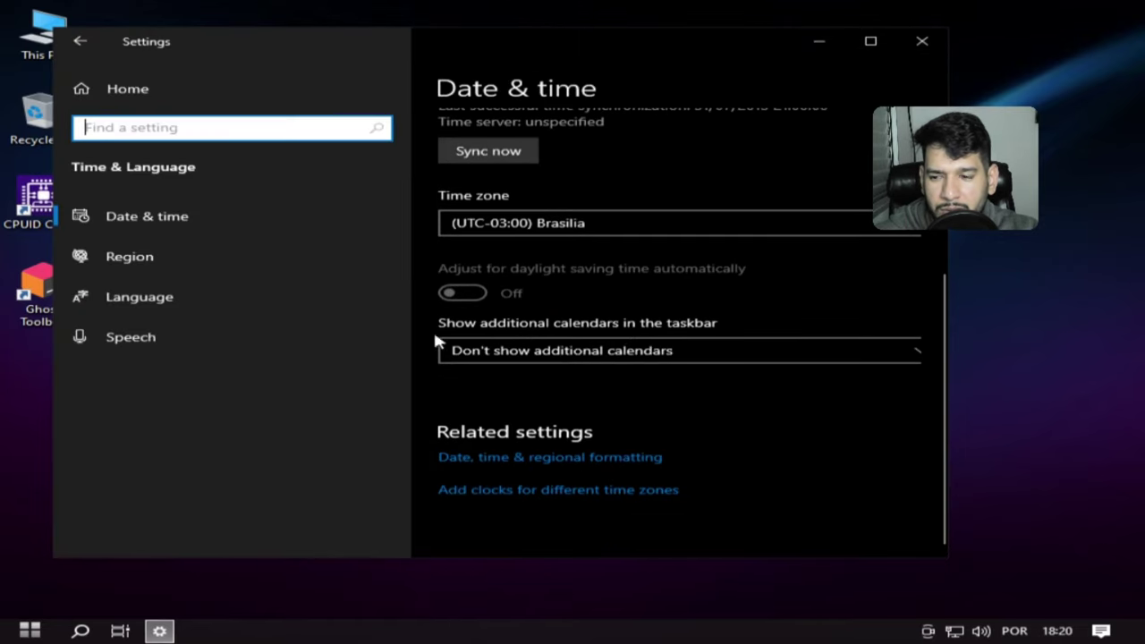
Step: Set the regional format to Portuguese (Brazil) in the Region settings and review the regional format data
left_click(140, 270)
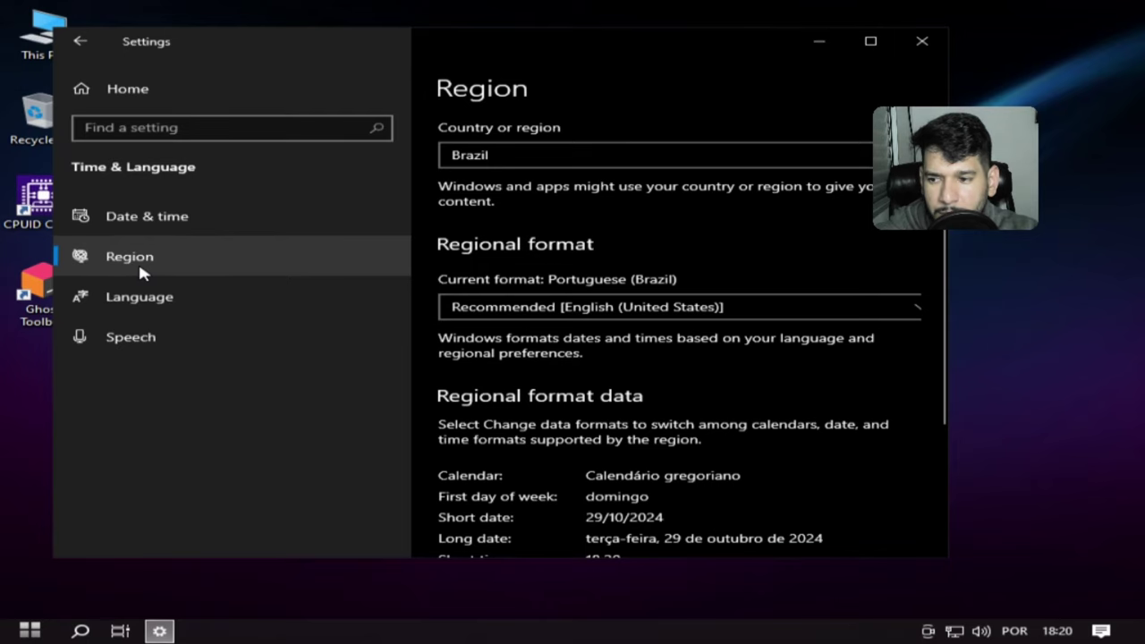
left_click(520, 150)
left_click(521, 153)
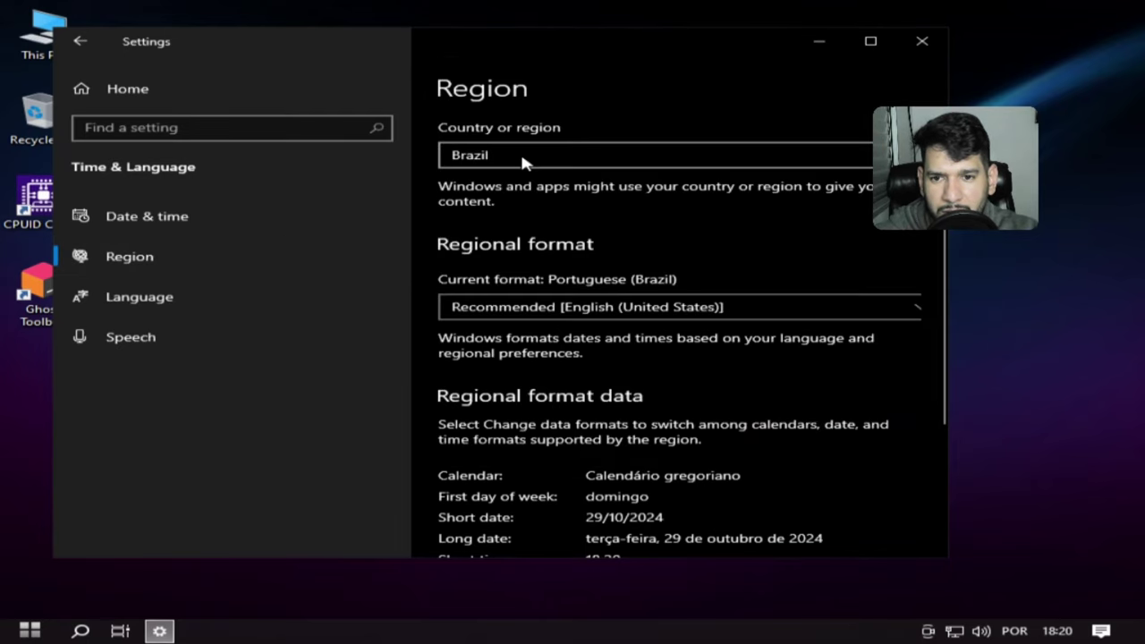
left_click(775, 309)
scroll(607, 242, "down", 1)
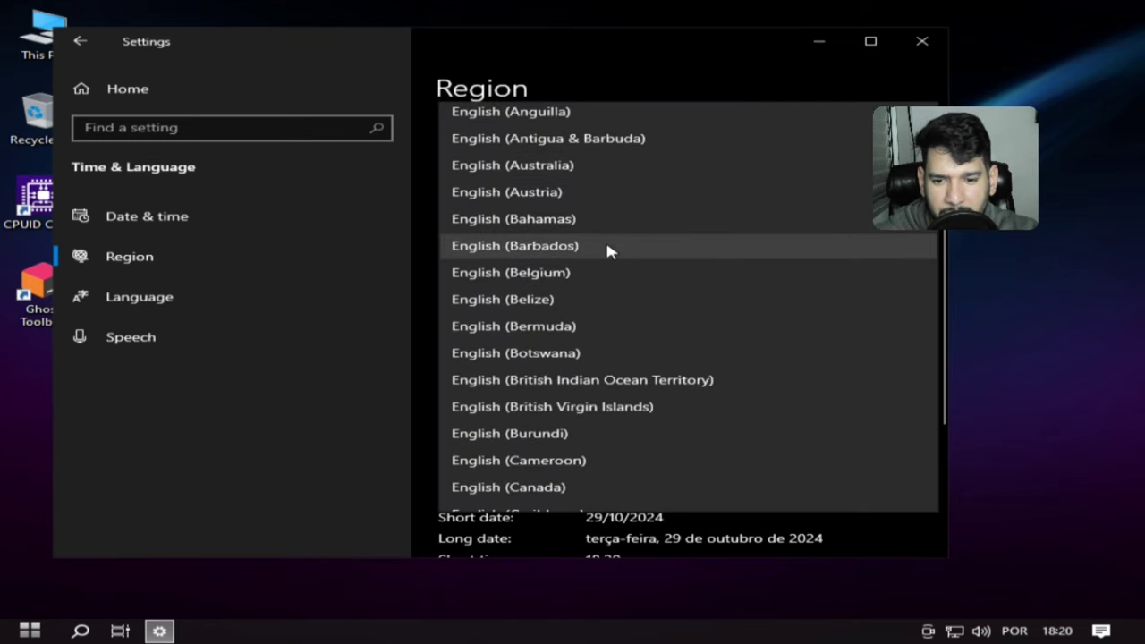
scroll(607, 250, "down", 15)
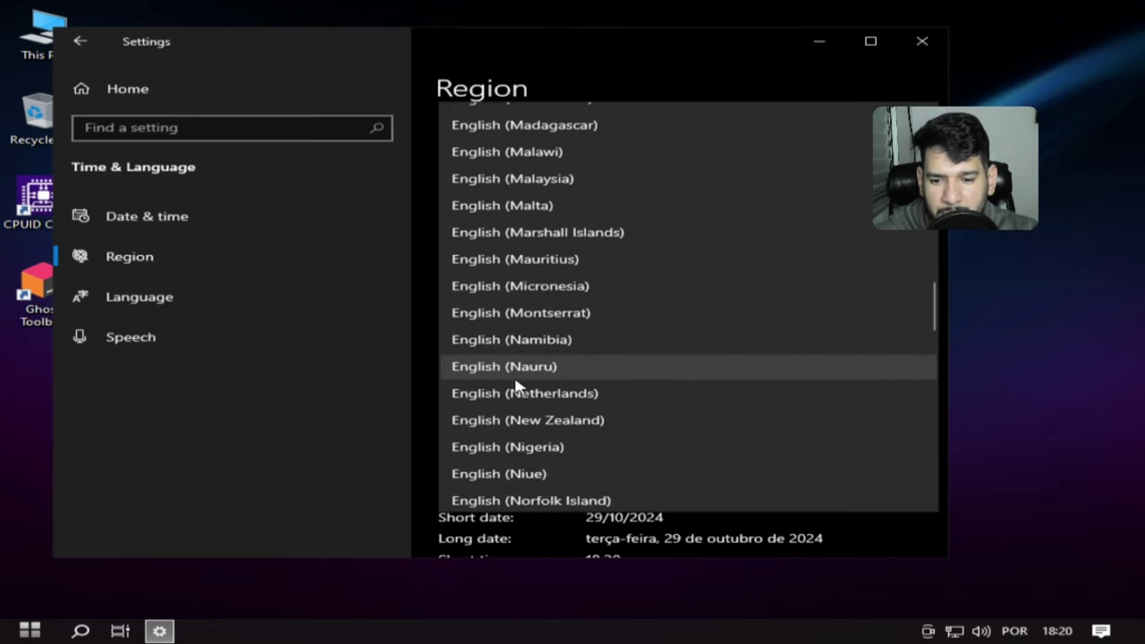
scroll(516, 385, "down", 7)
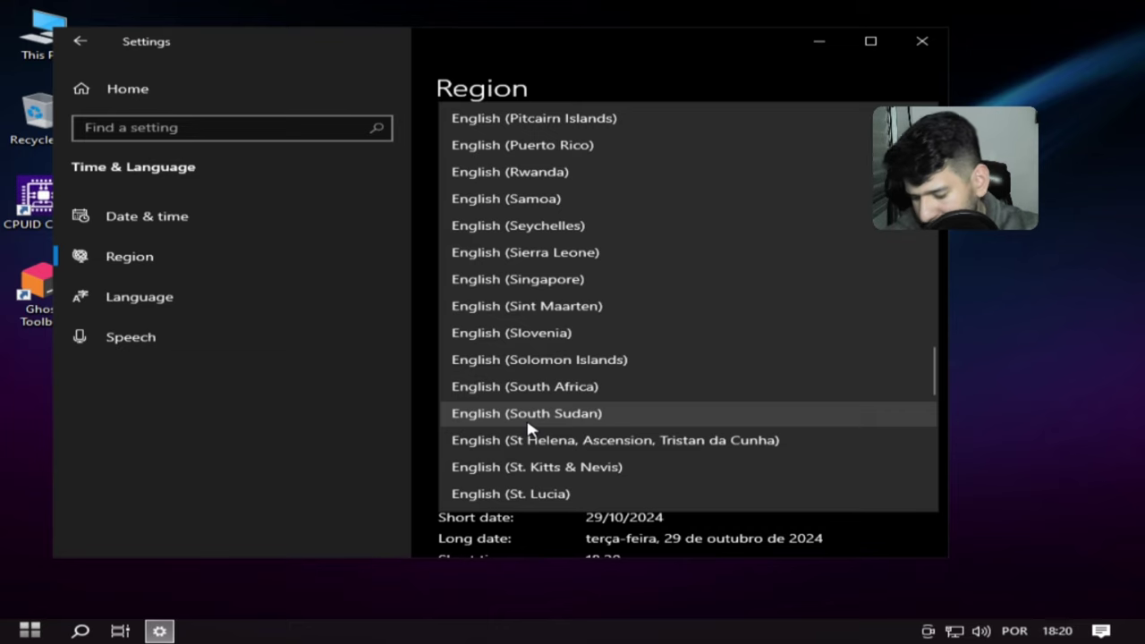
scroll(529, 430, "down", 6)
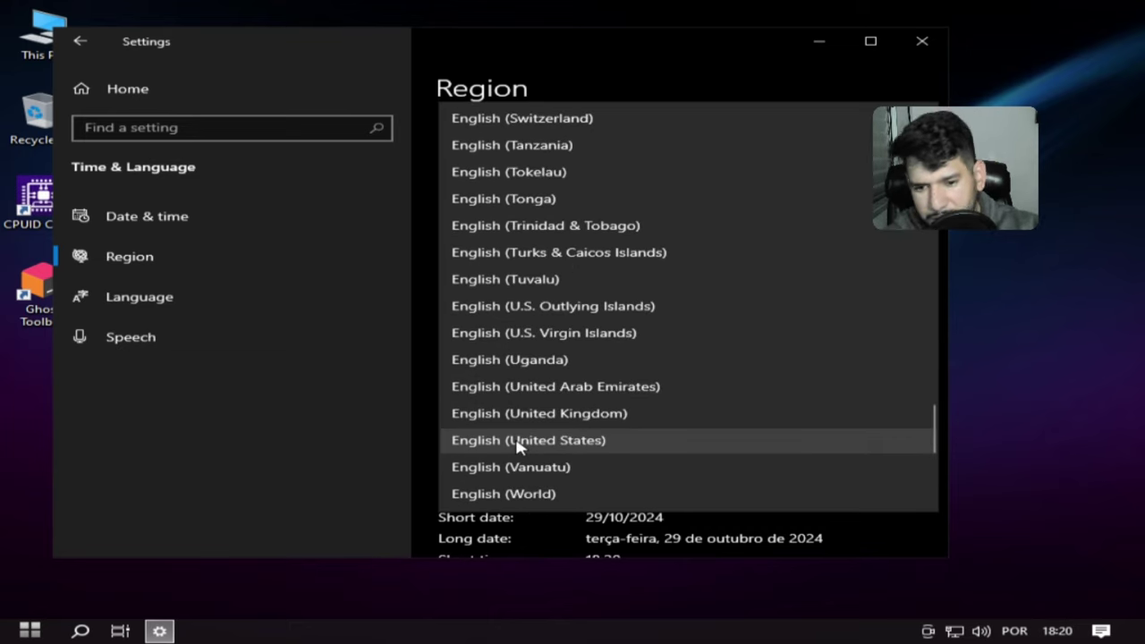
key("p")
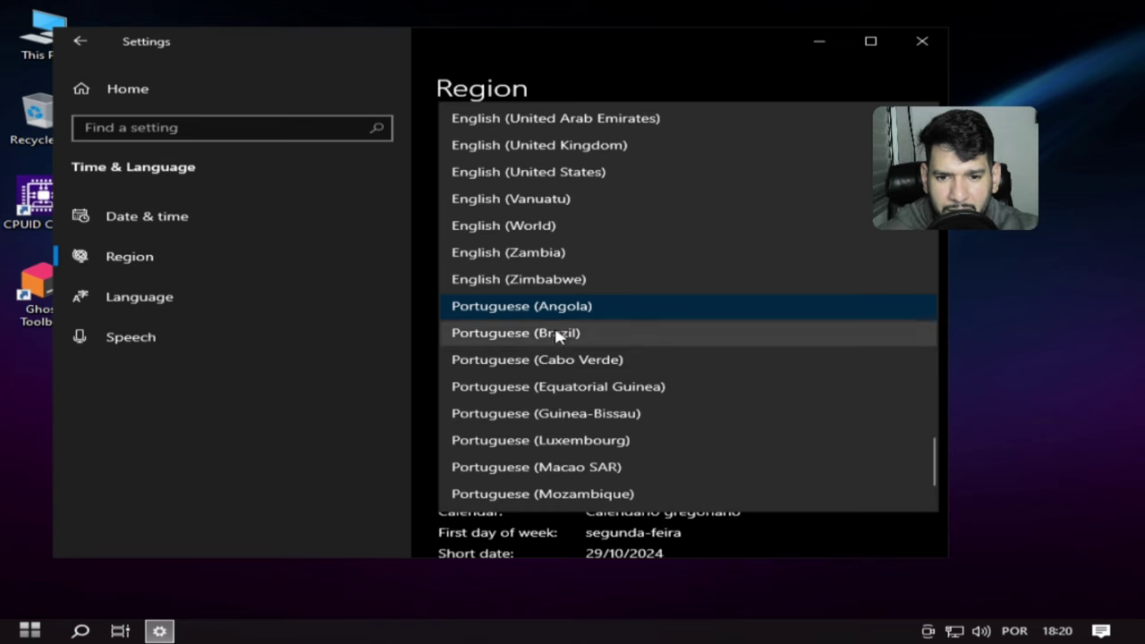
left_click(573, 334)
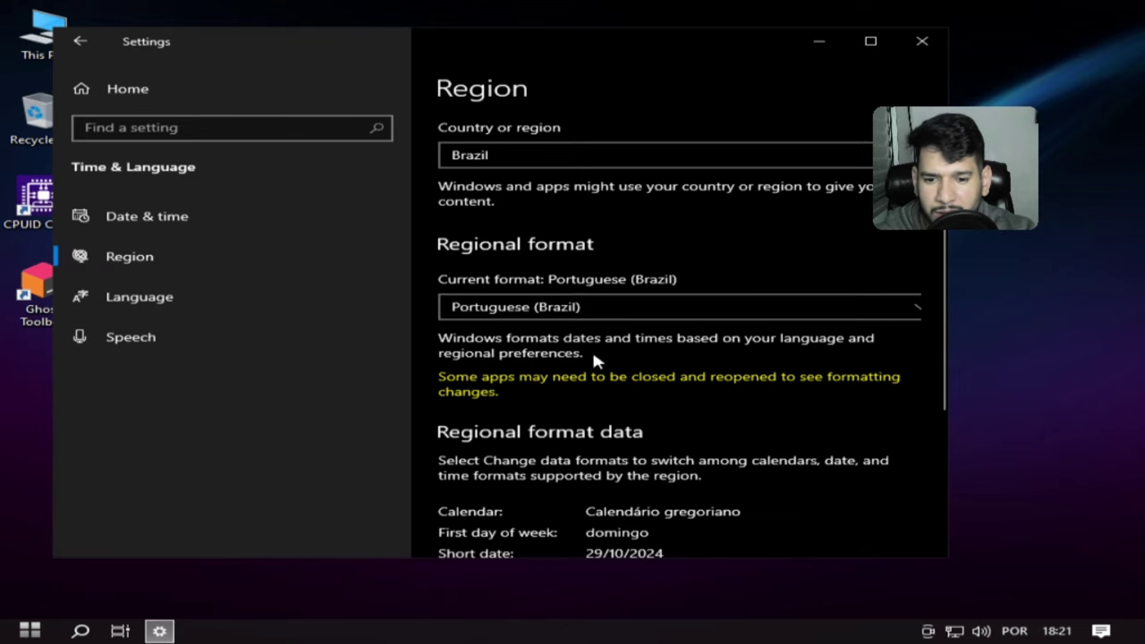
scroll(609, 385, "down", 3)
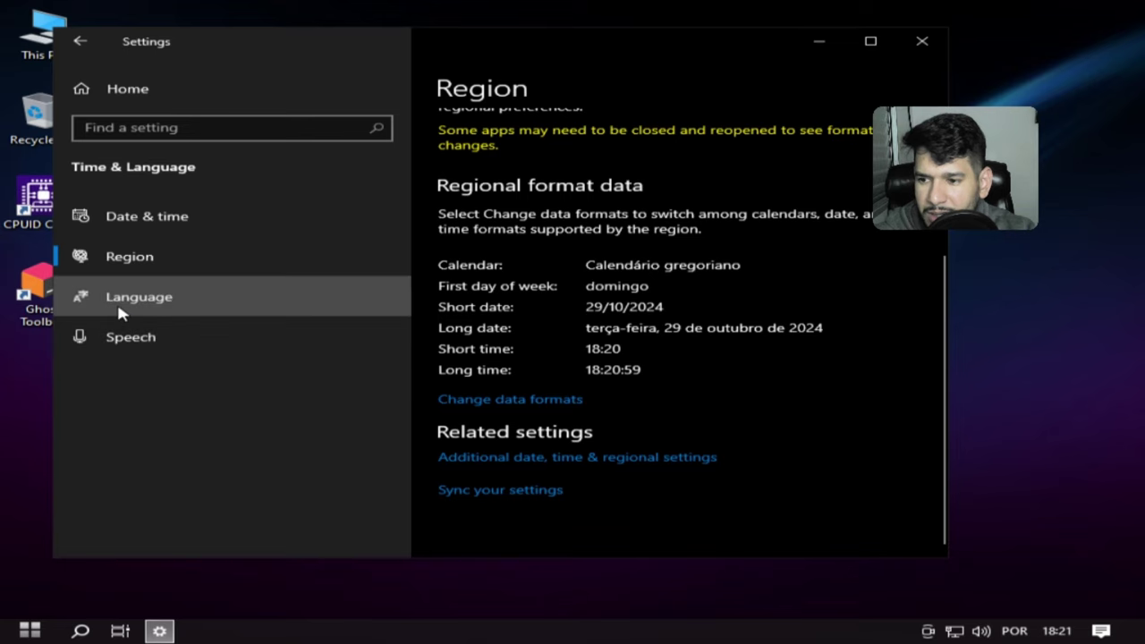
Step: Open the Language settings and check which Windows display languages are available
left_click(203, 296)
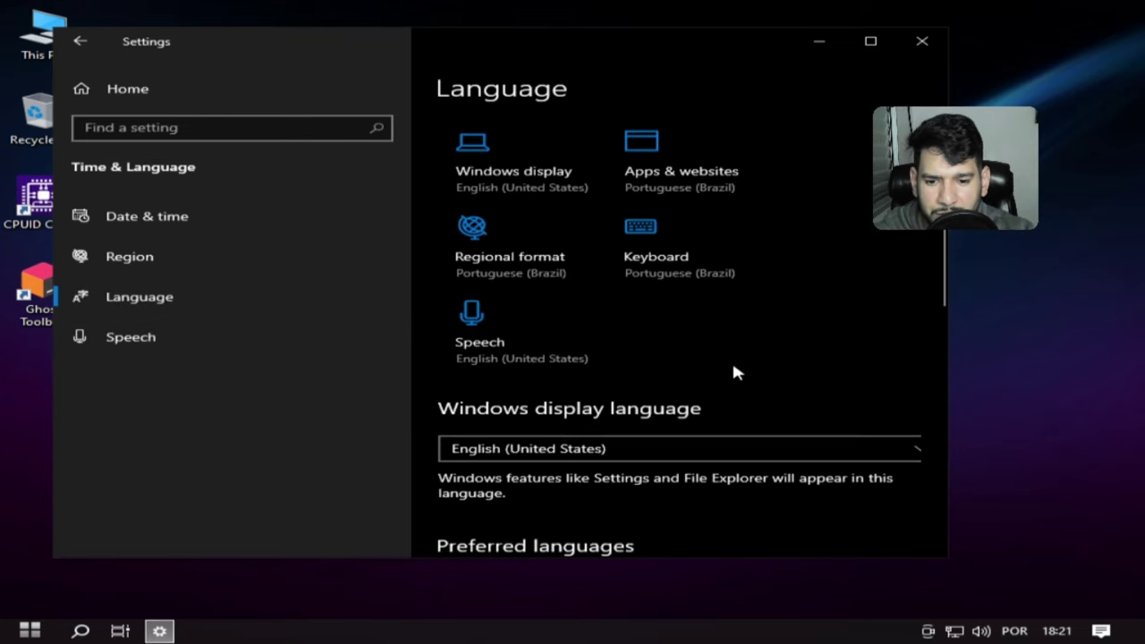
scroll(734, 371, "down", 3)
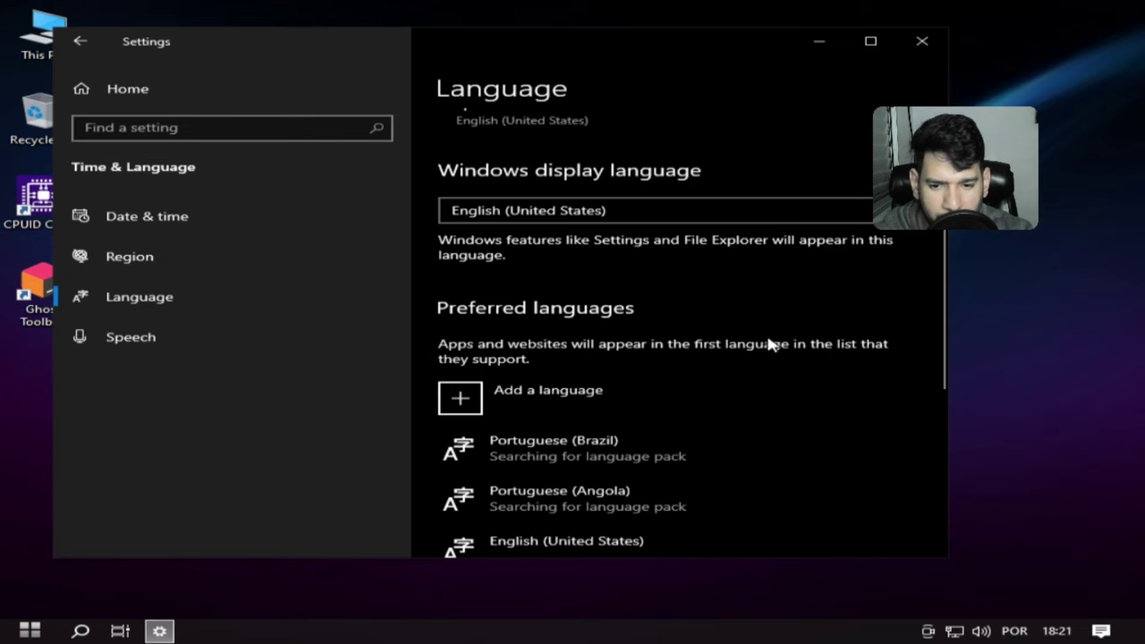
scroll(716, 351, "up", 3)
scroll(670, 374, "down", 1)
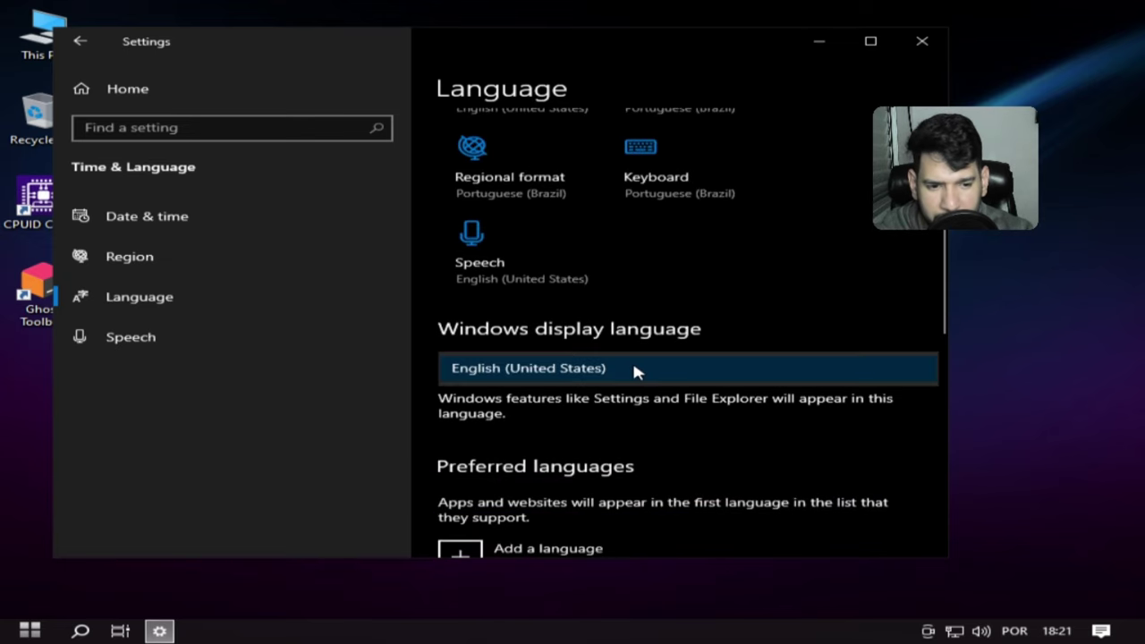
scroll(947, 385, "down", 1)
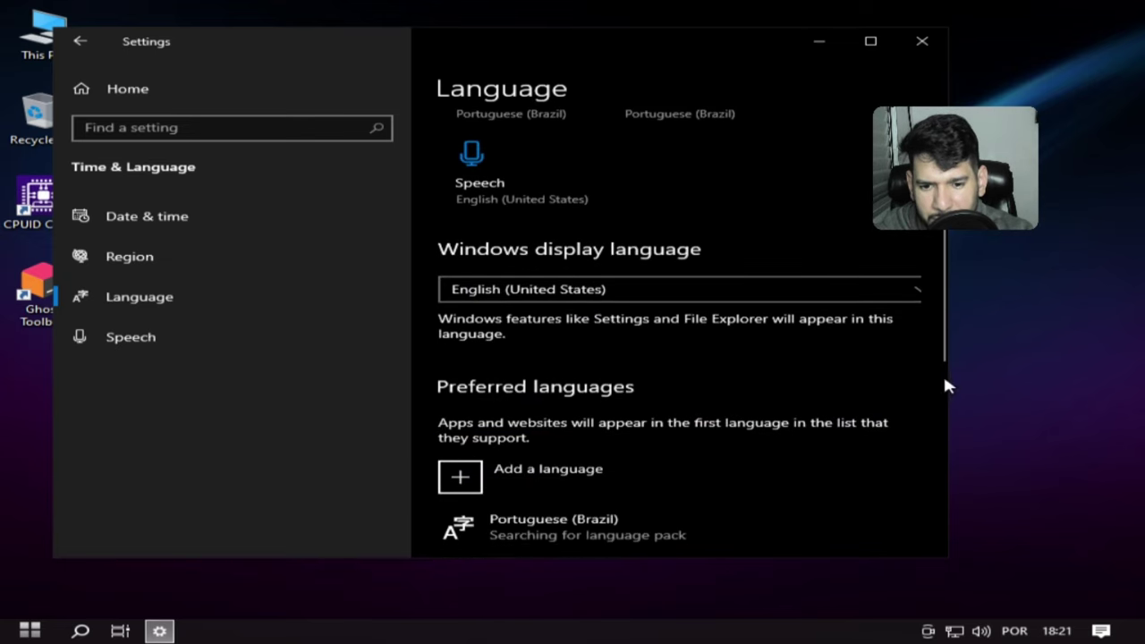
Step: Download the language pack for the preferred language Portuguese (Brazil) and return to the Language page
scroll(833, 366, "down", 2)
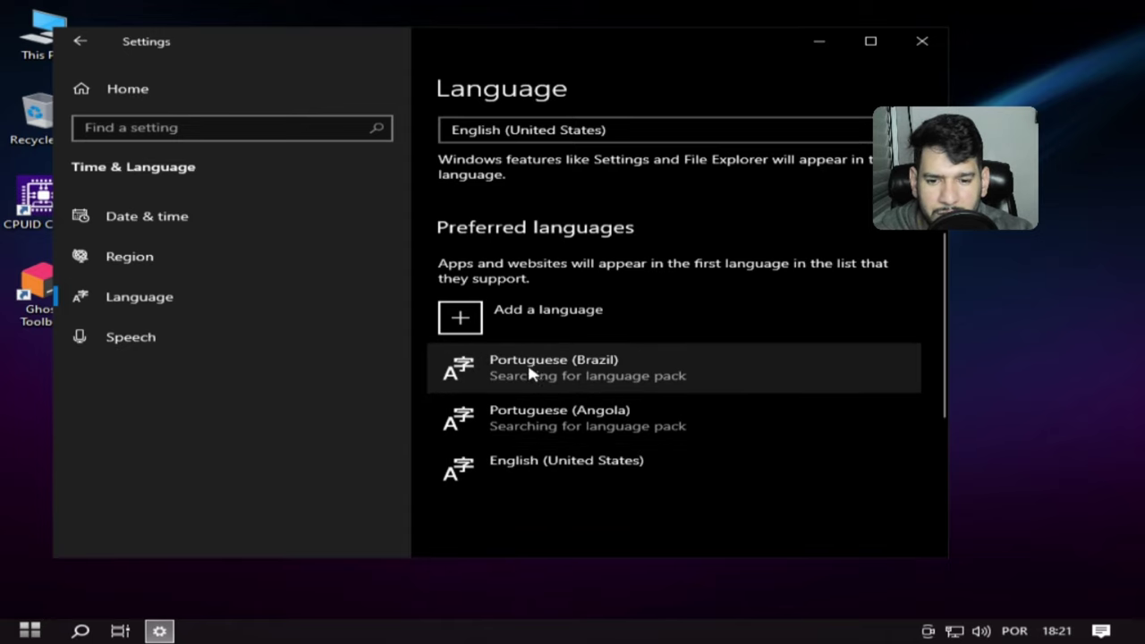
left_click(474, 374)
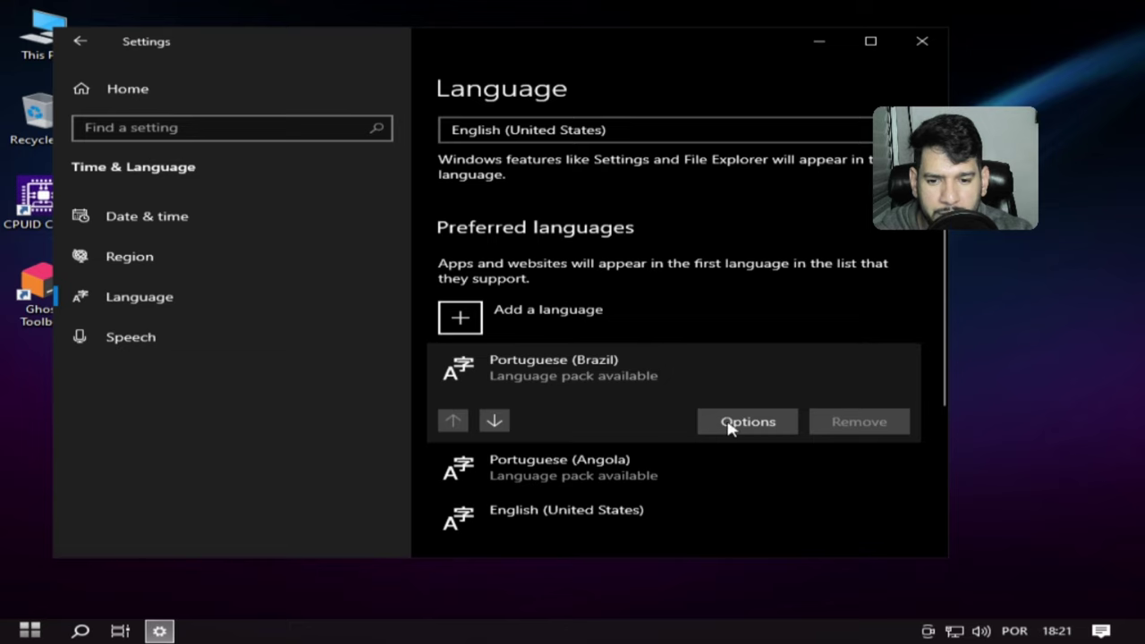
left_click(733, 427)
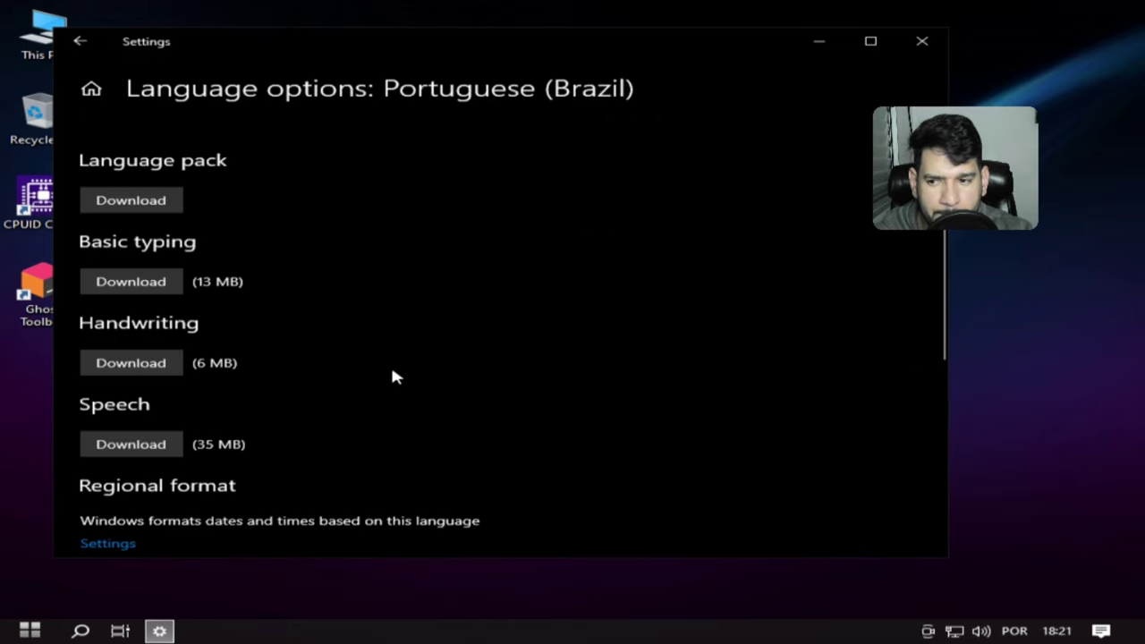
left_click(123, 200)
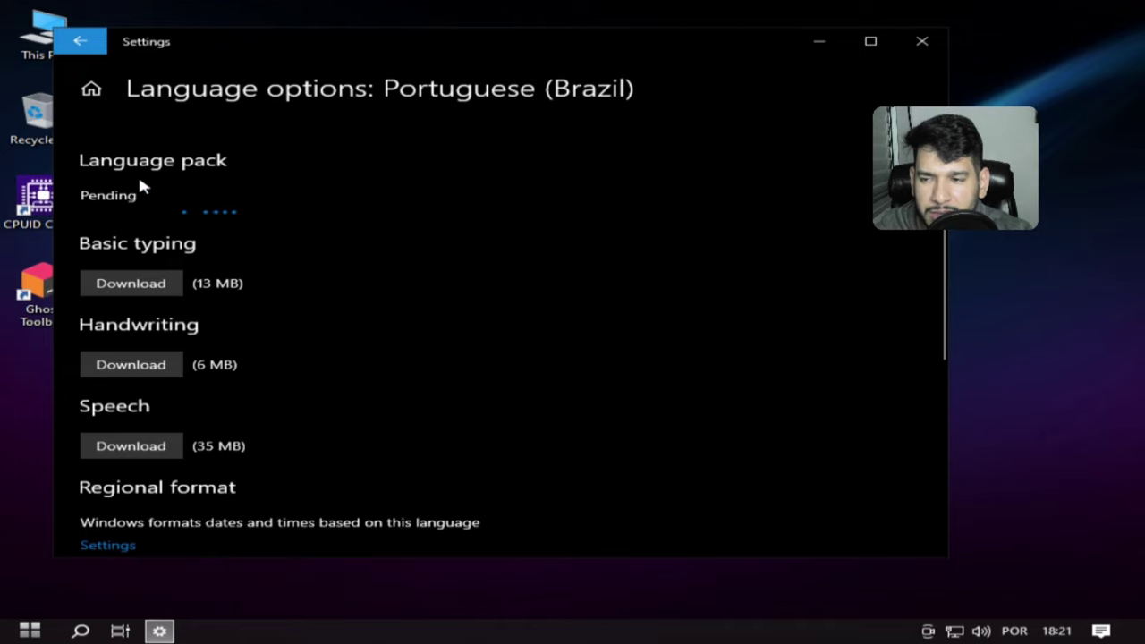
key("alt+Left")
Step: Through the administrative language settings, copy the current settings to the welcome screen and system accounts and to new user accounts
scroll(770, 340, "down", 3)
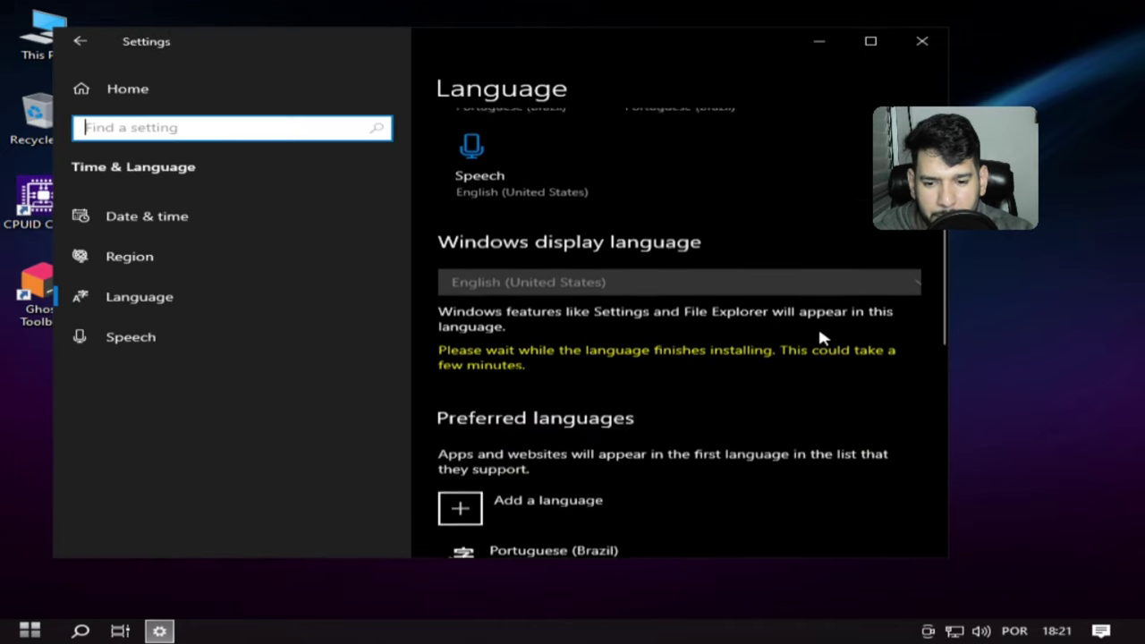
scroll(816, 337, "down", 5)
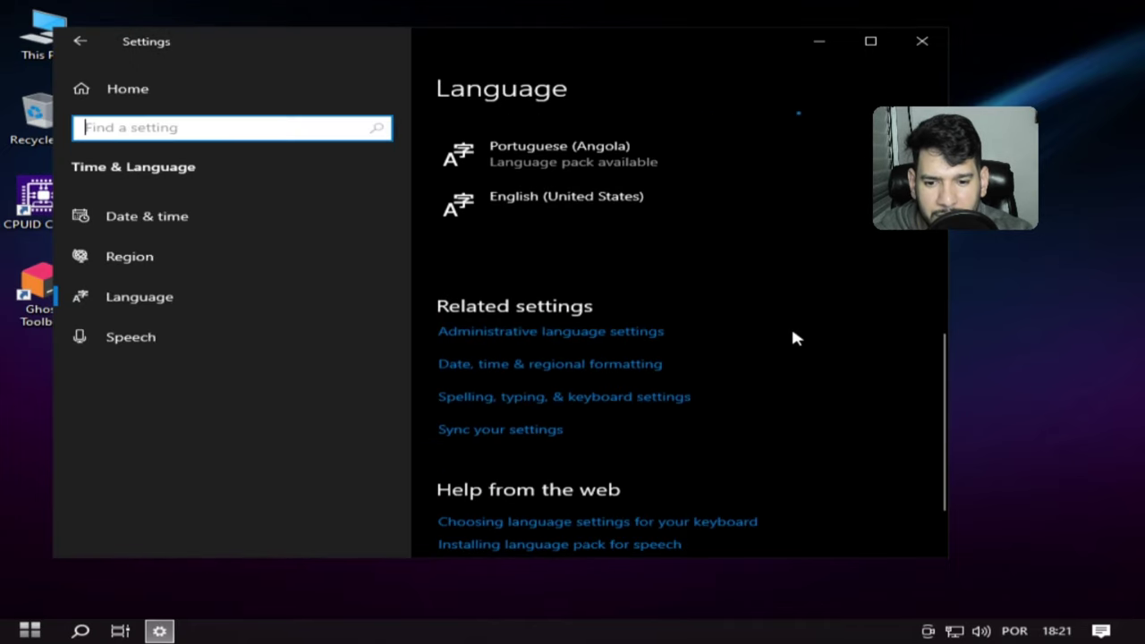
scroll(794, 337, "down", 2)
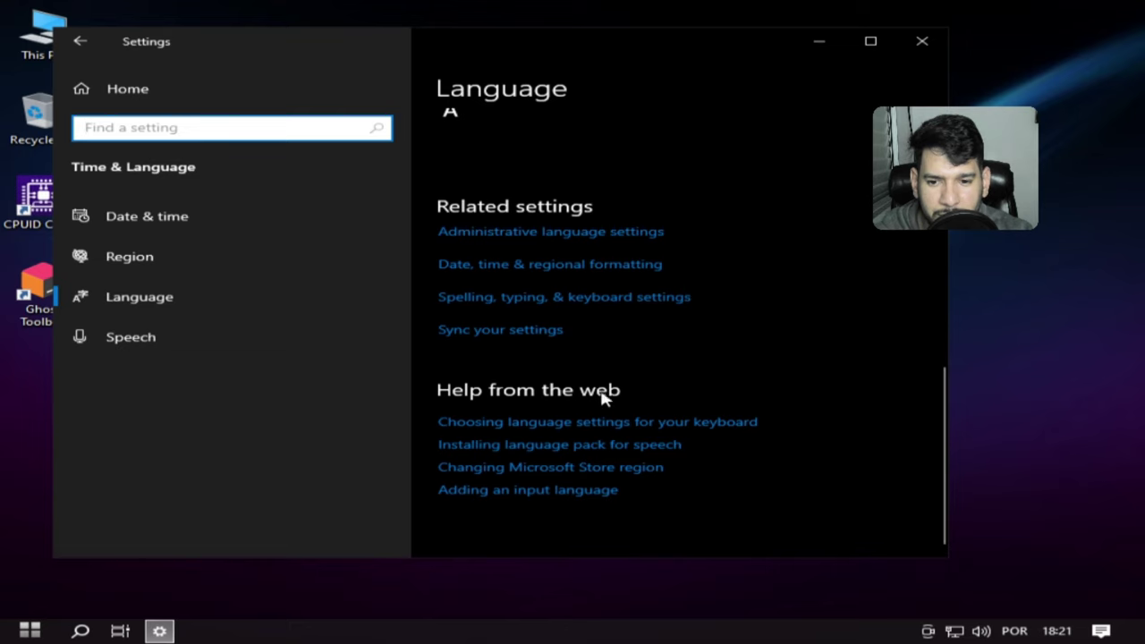
left_click(508, 243)
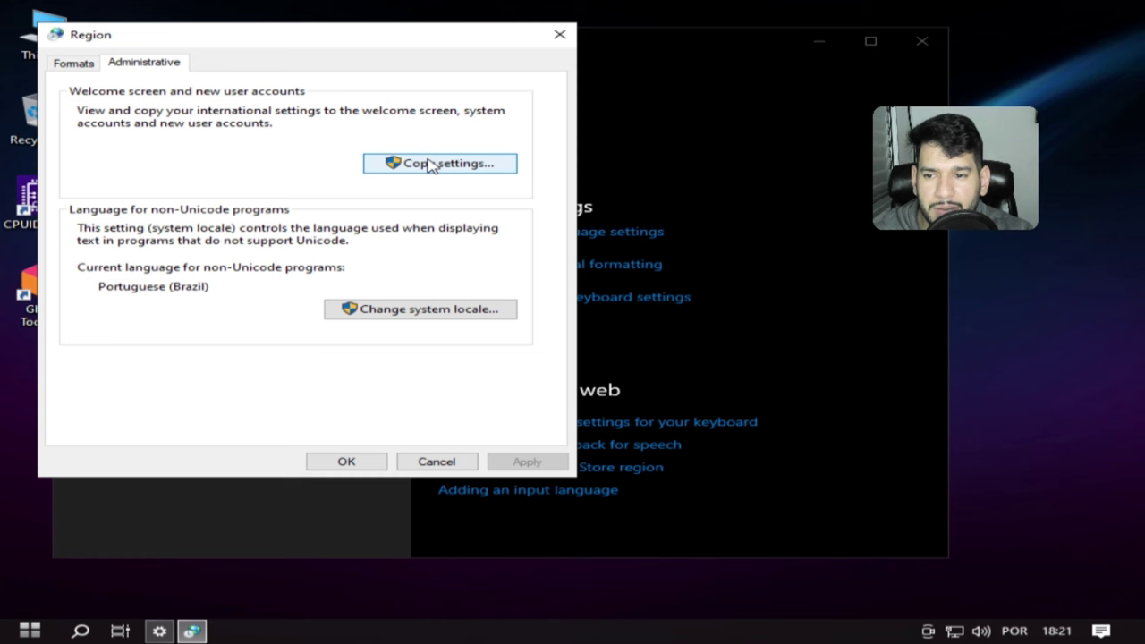
left_click(427, 162)
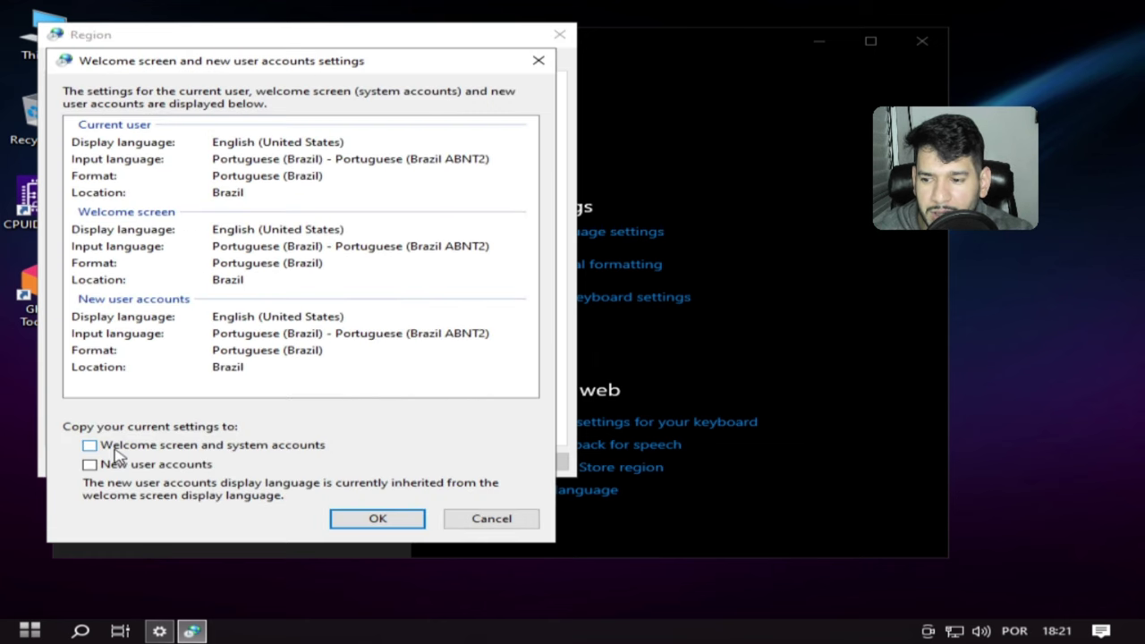
left_click(90, 446)
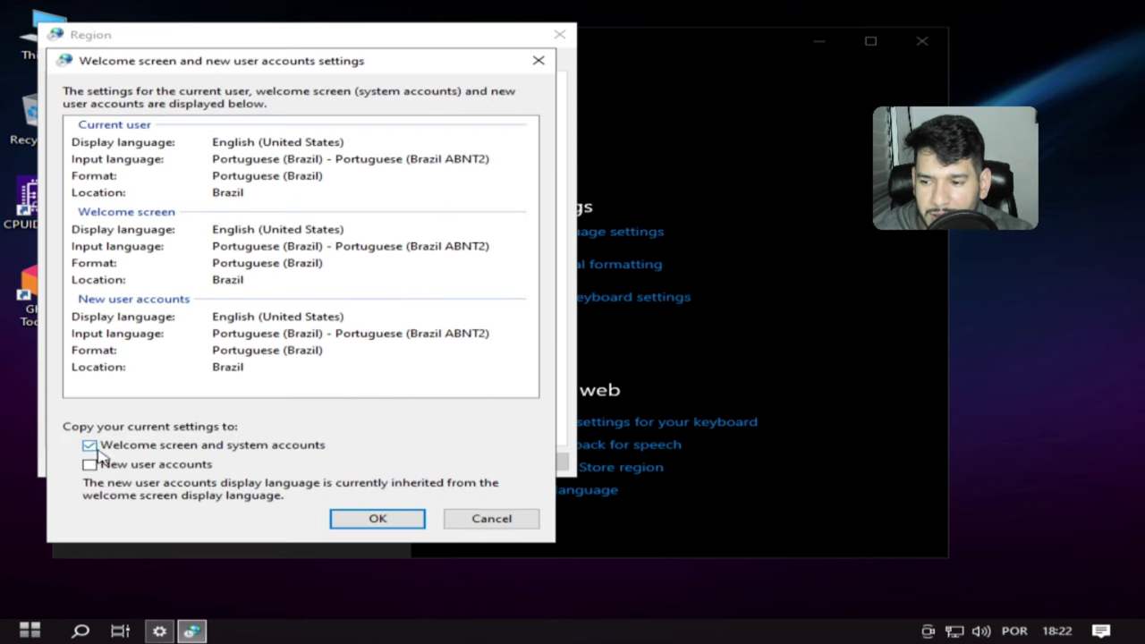
left_click(90, 465)
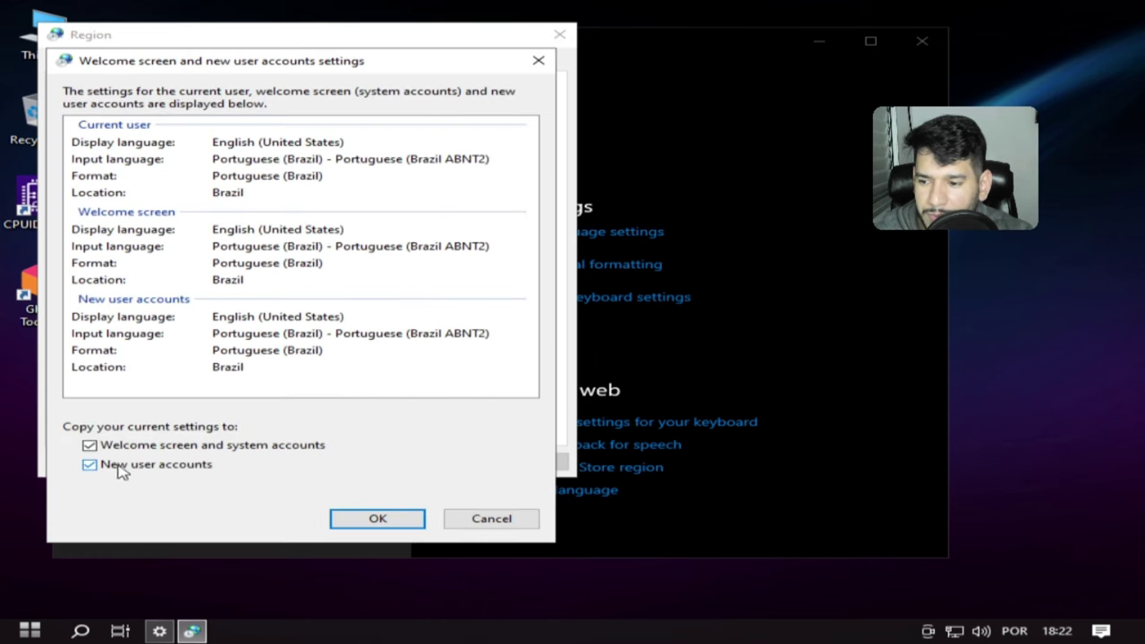
left_click(400, 519)
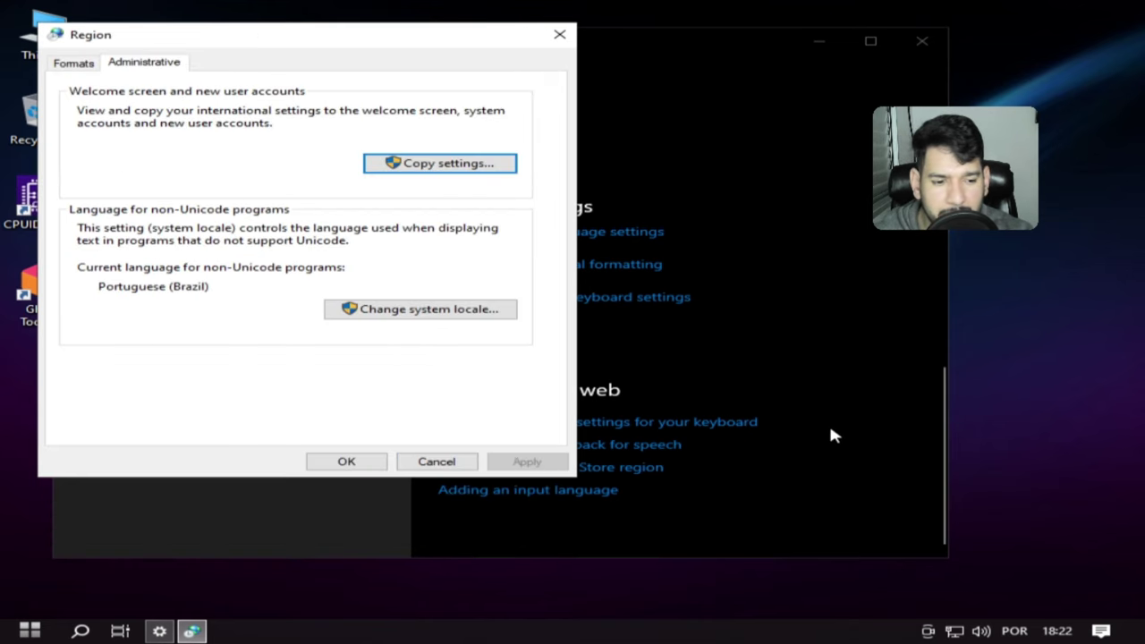
Step: Minimize Settings, confirm Portuguese (Brazil) as the system locale for non-Unicode programs and accept the Region dialog
left_click(816, 40)
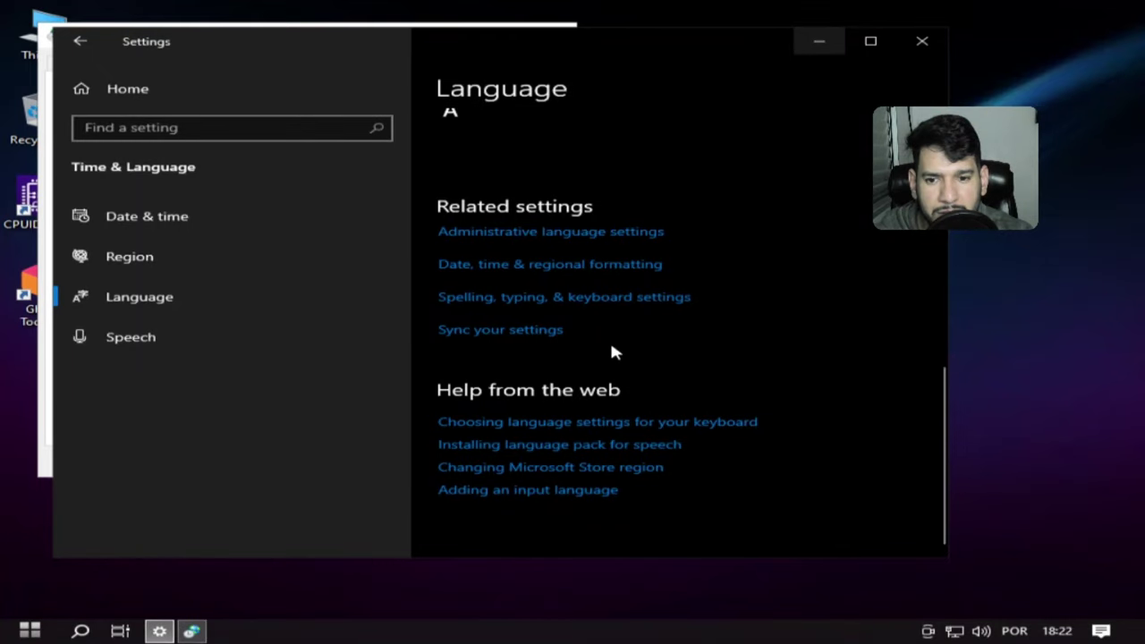
left_click(46, 416)
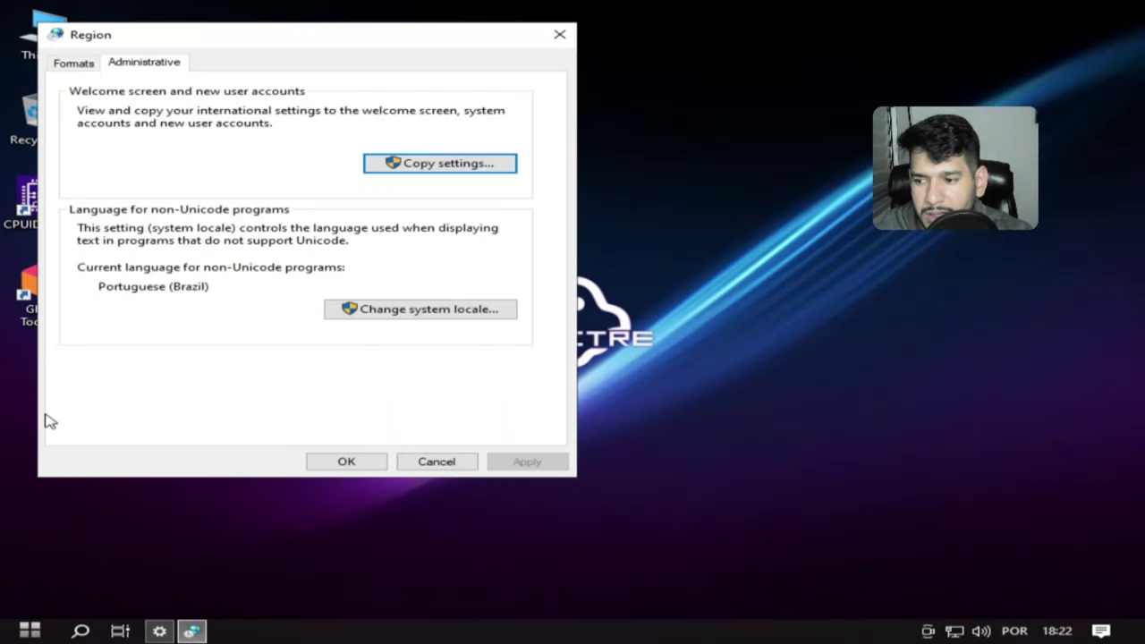
left_click(423, 319)
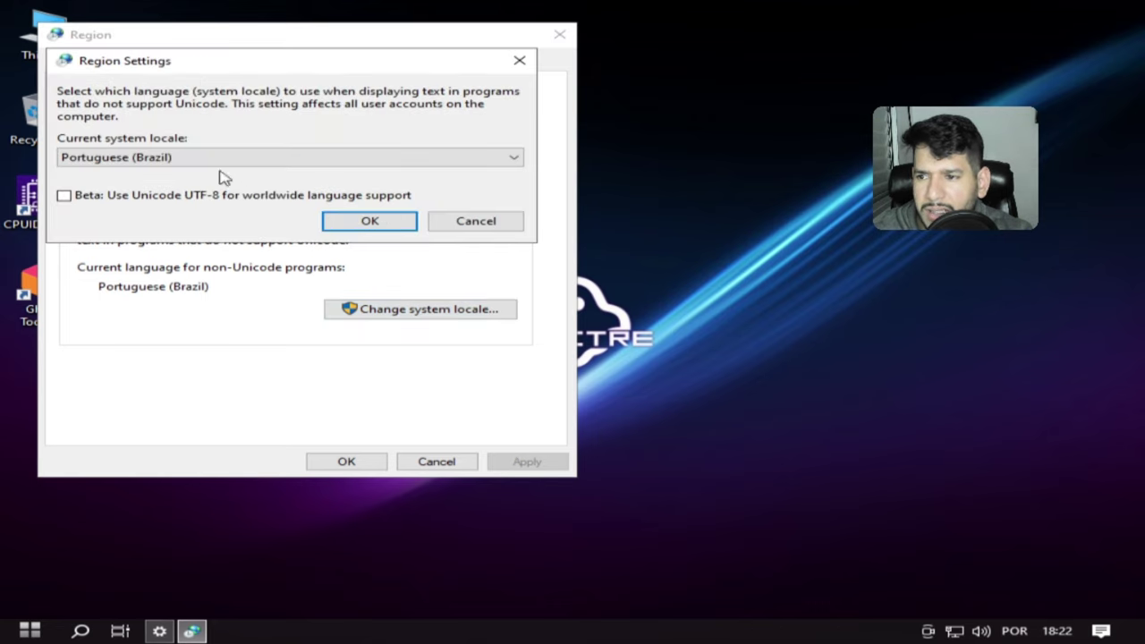
left_click(370, 221)
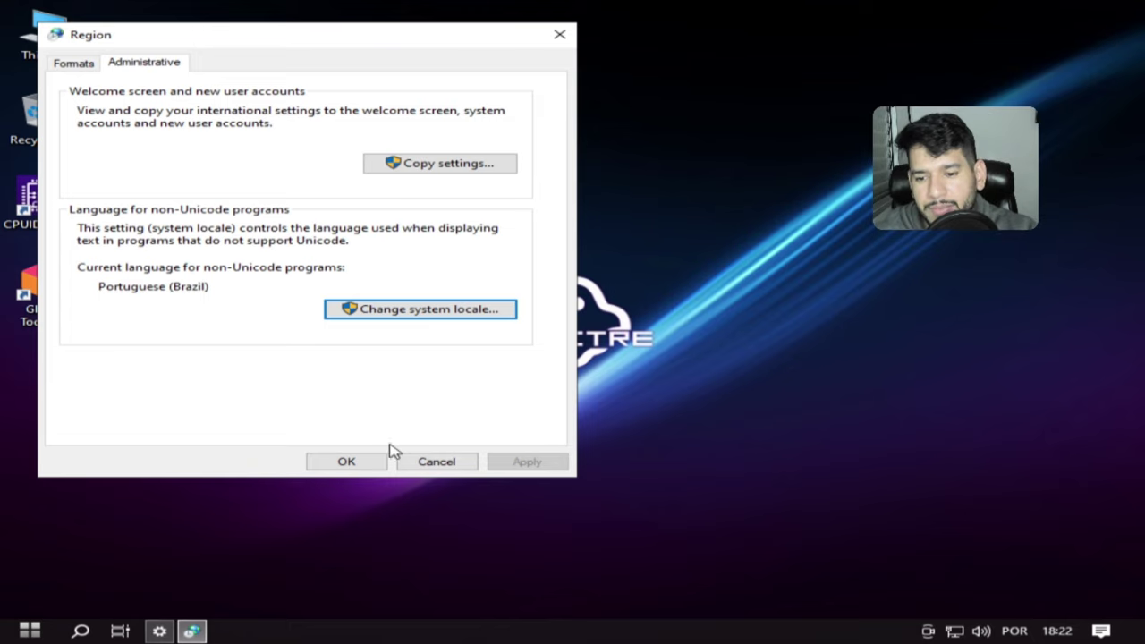
left_click(331, 463)
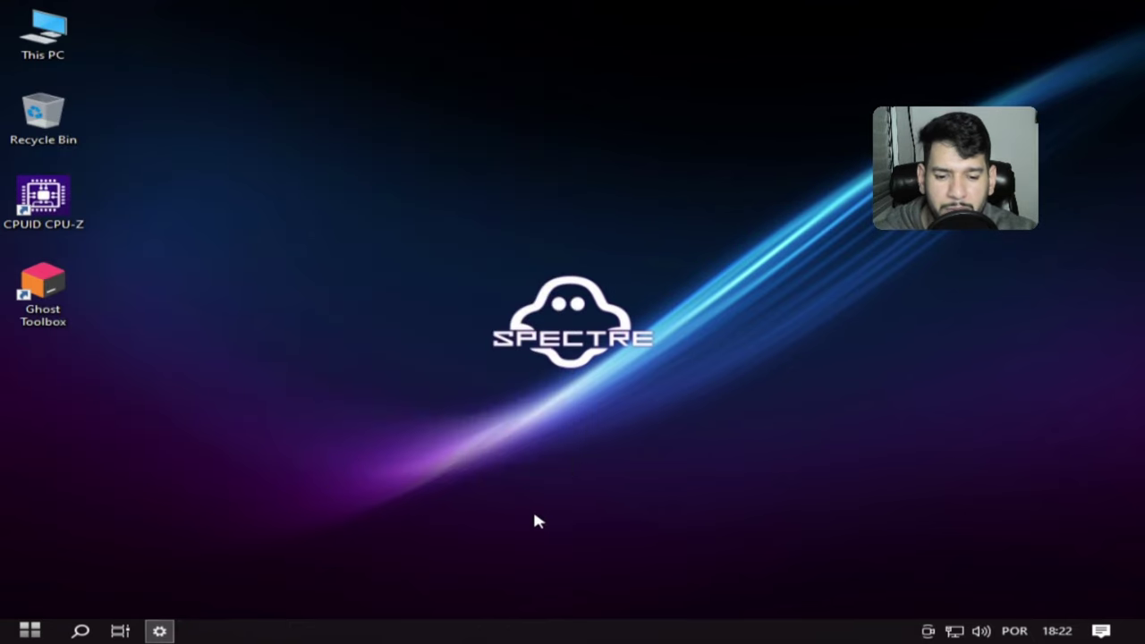
Step: Return to the Language settings and check the Portuguese (Brazil) language pack's download in its language options
left_click(161, 632)
scroll(790, 334, "up", 4)
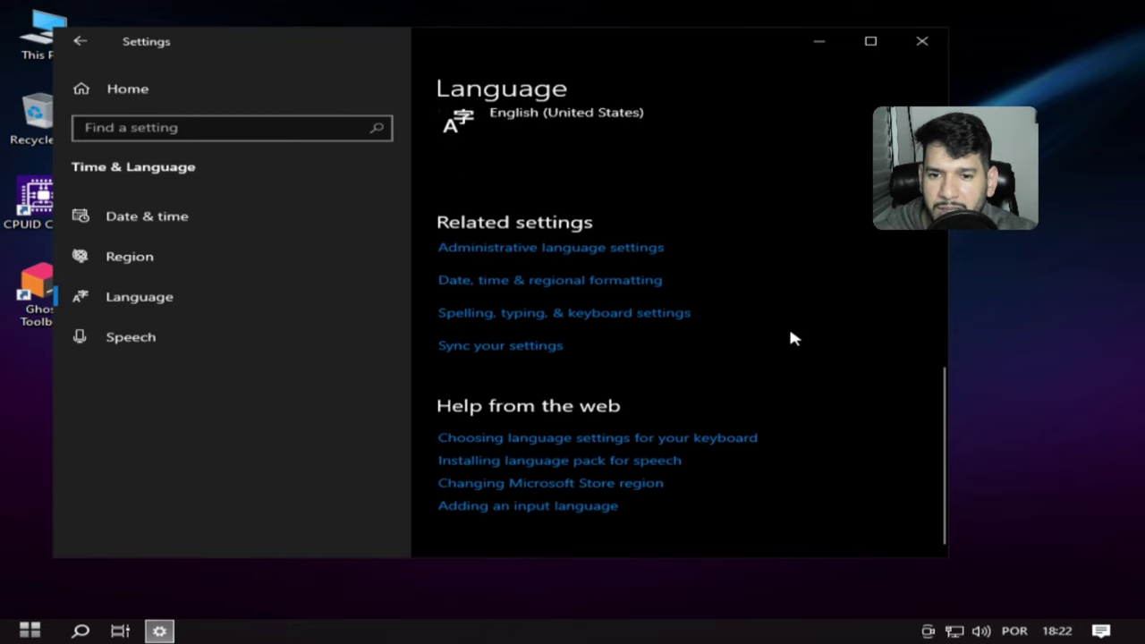
left_click_drag(577, 329, 631, 330)
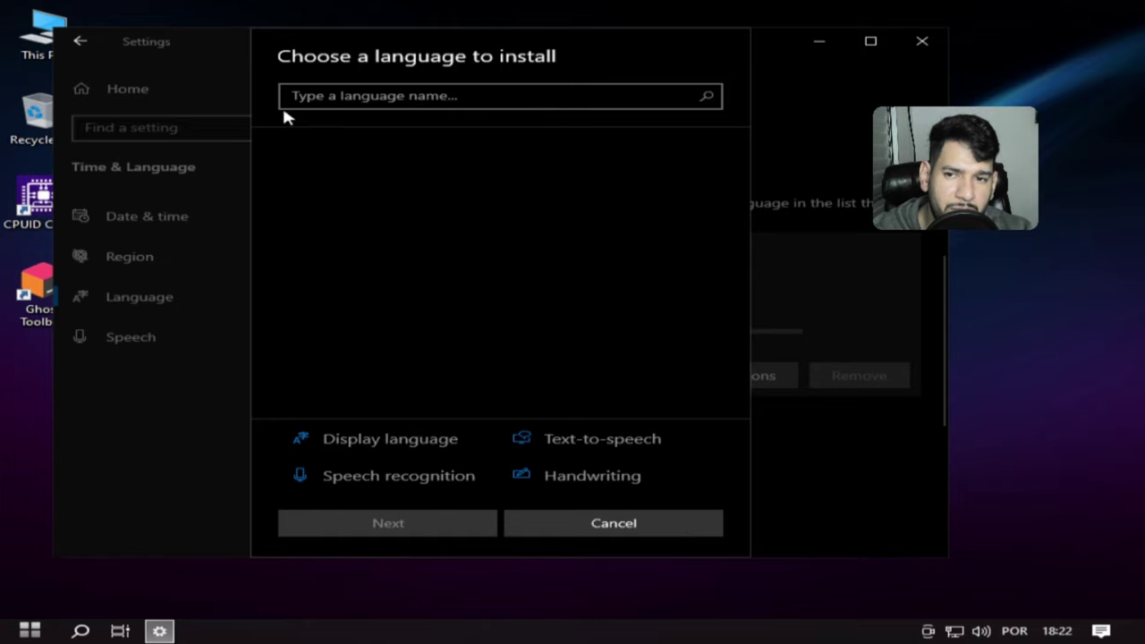
key("Escape")
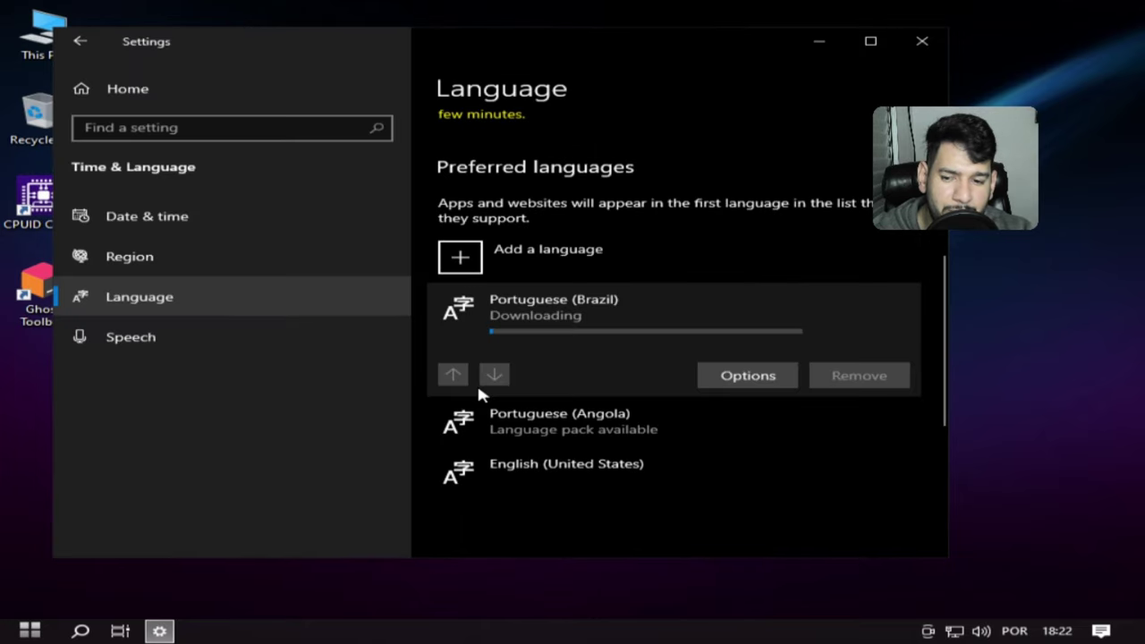
left_click(745, 379)
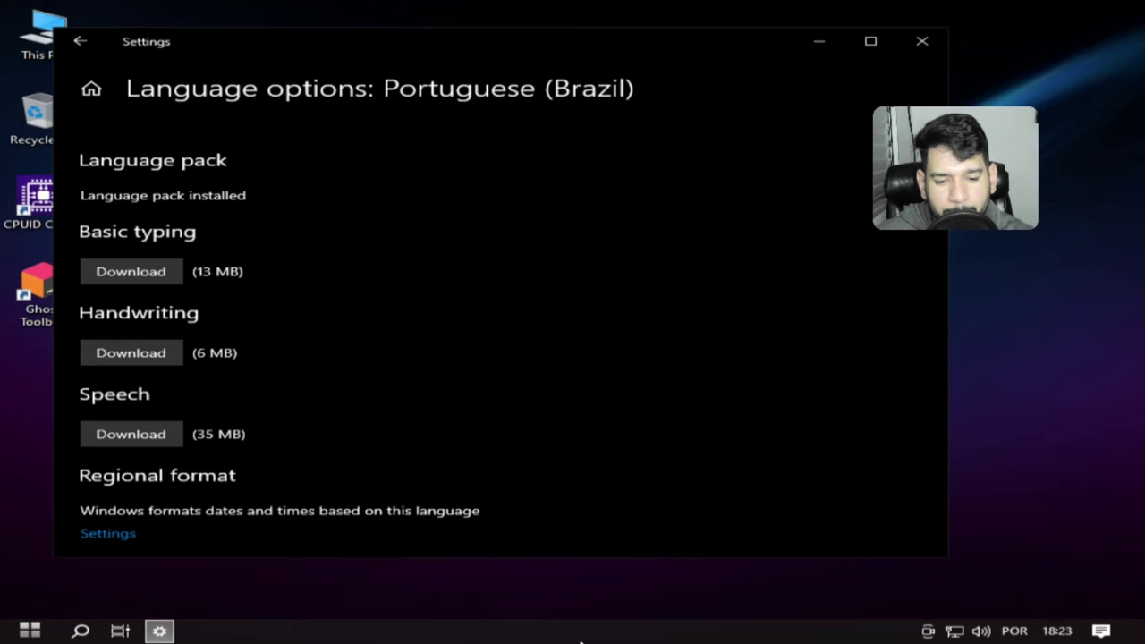
left_click(160, 632)
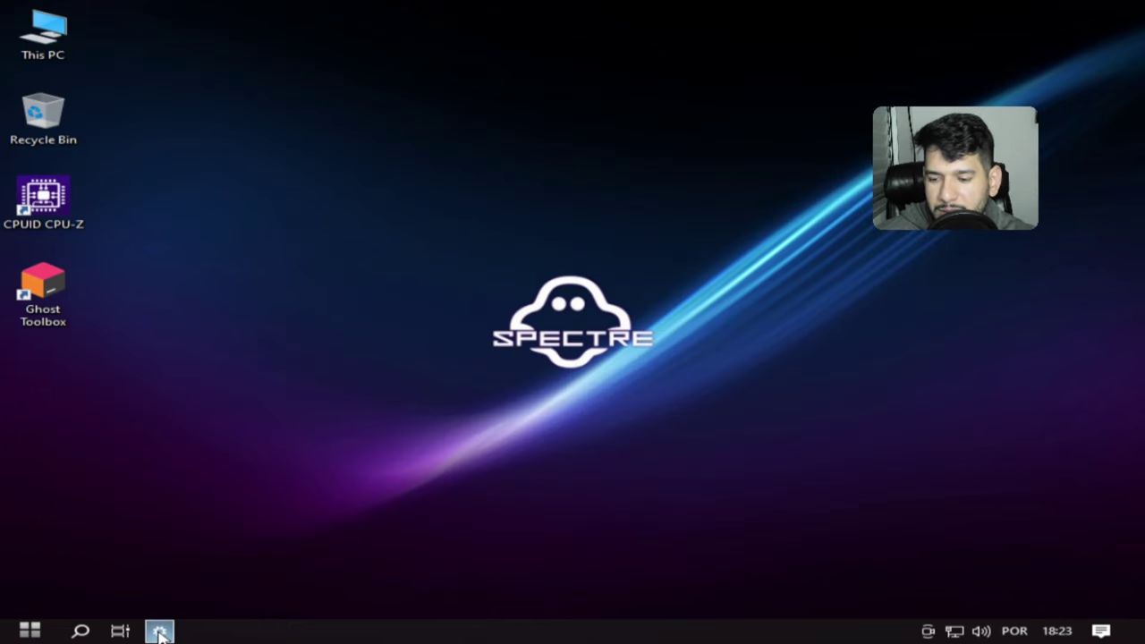
left_click(159, 632)
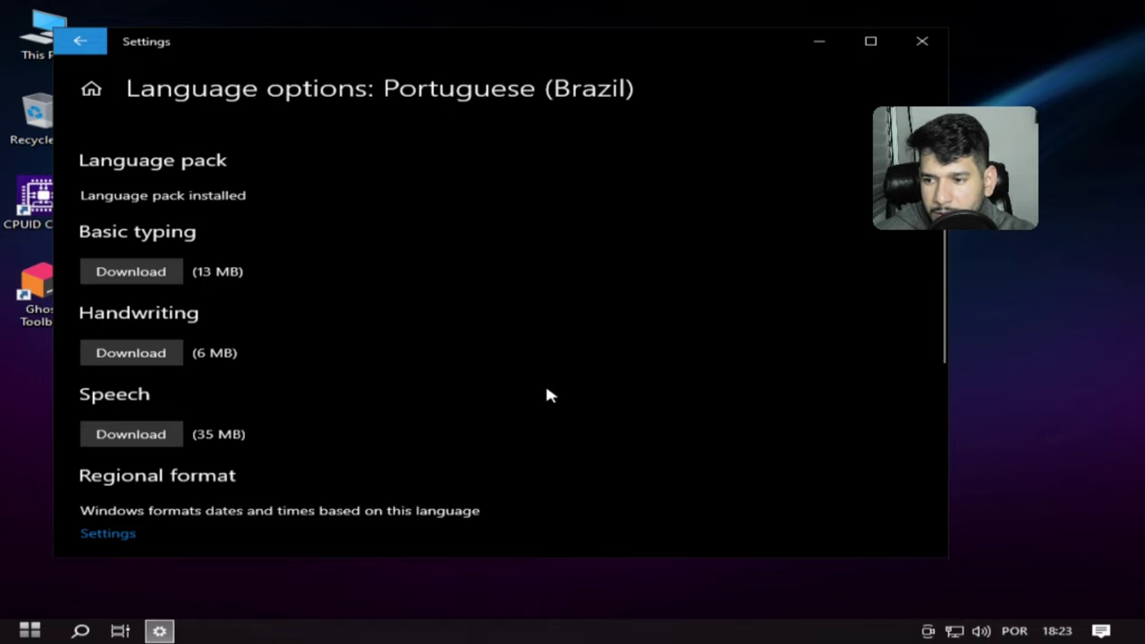
Step: Go back to the Language page and set the Windows display language to Português (Brasil)
key("alt+Left")
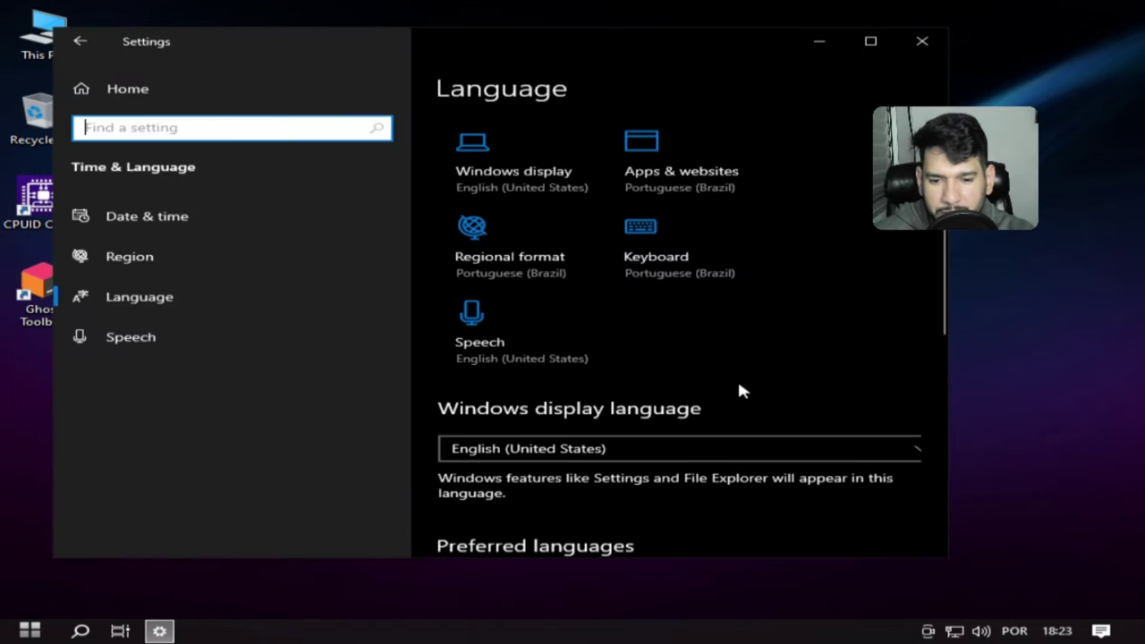
scroll(739, 390, "down", 3)
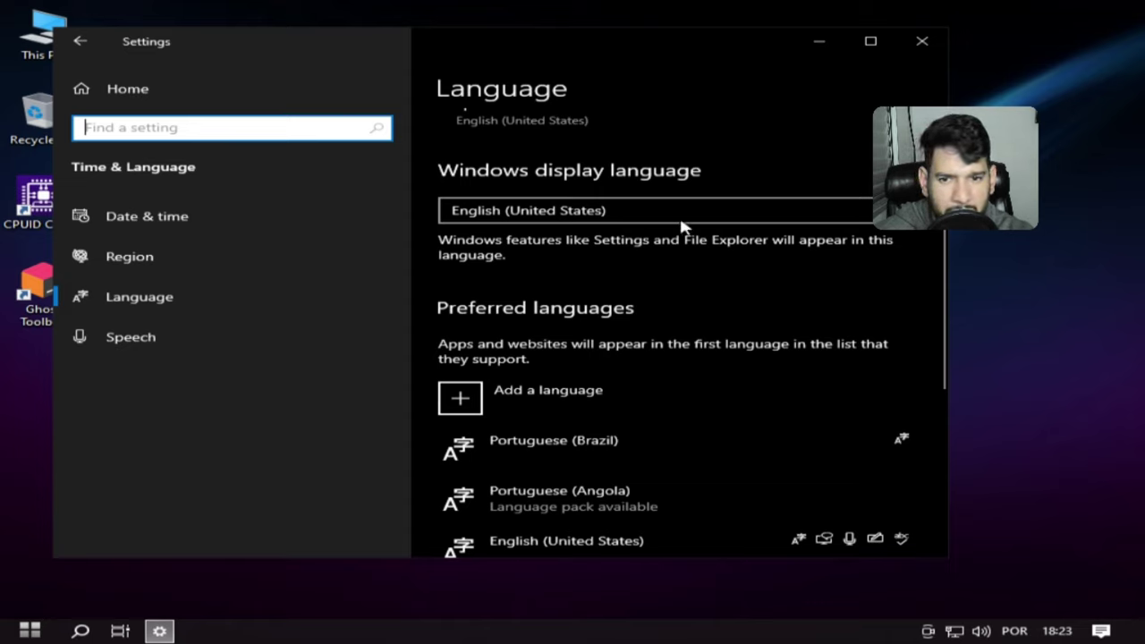
left_click(759, 211)
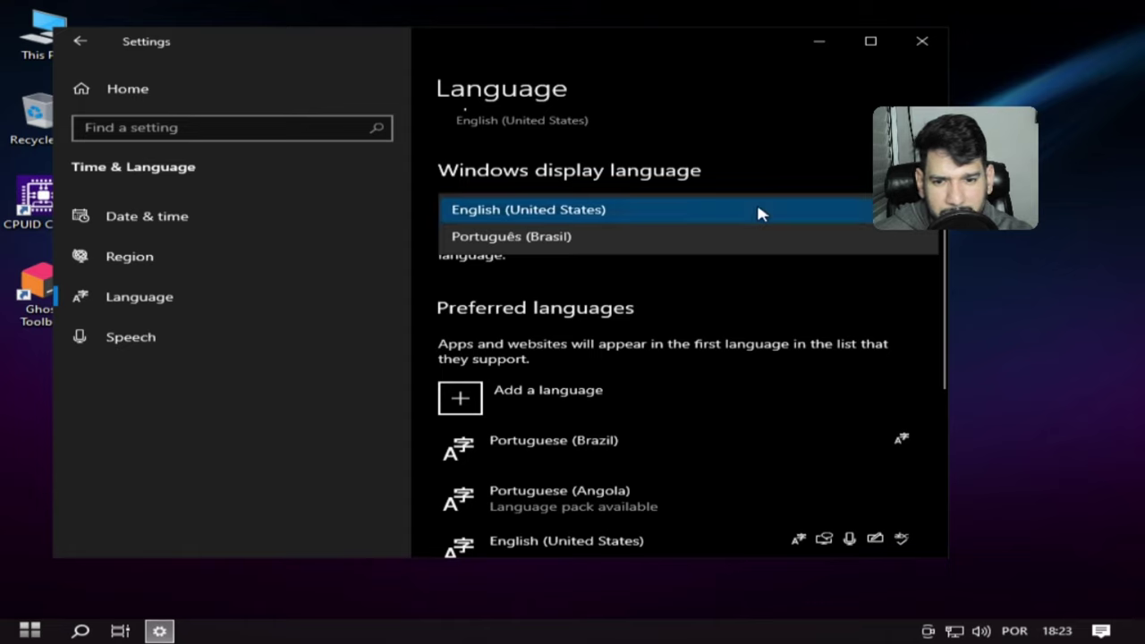
left_click(515, 241)
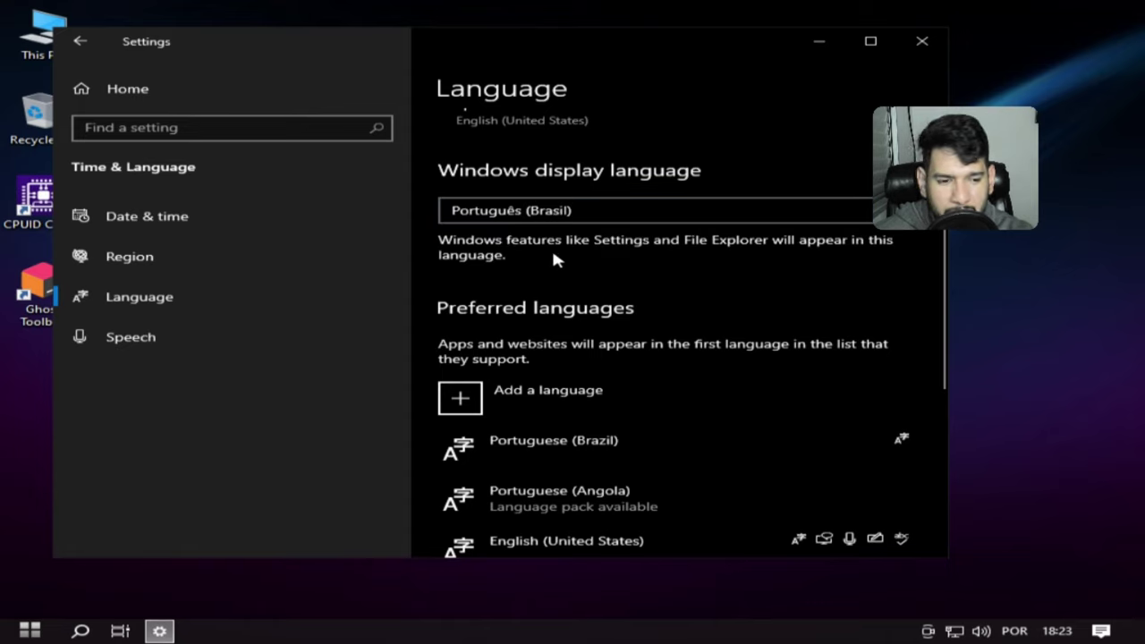
scroll(670, 335, "down", 3)
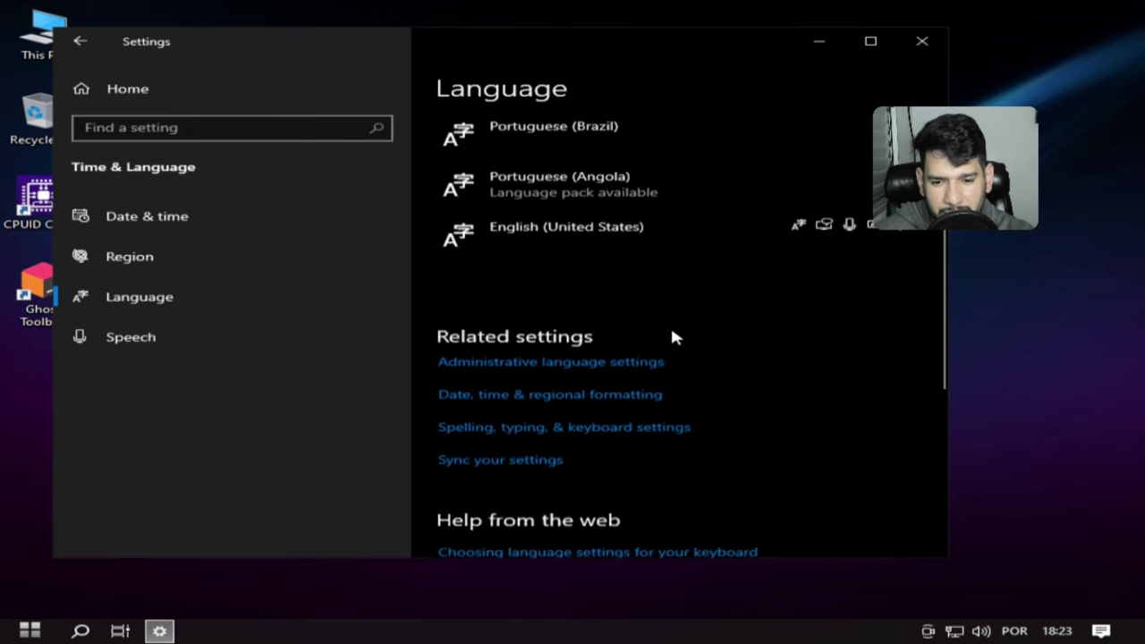
scroll(736, 414, "up", 2)
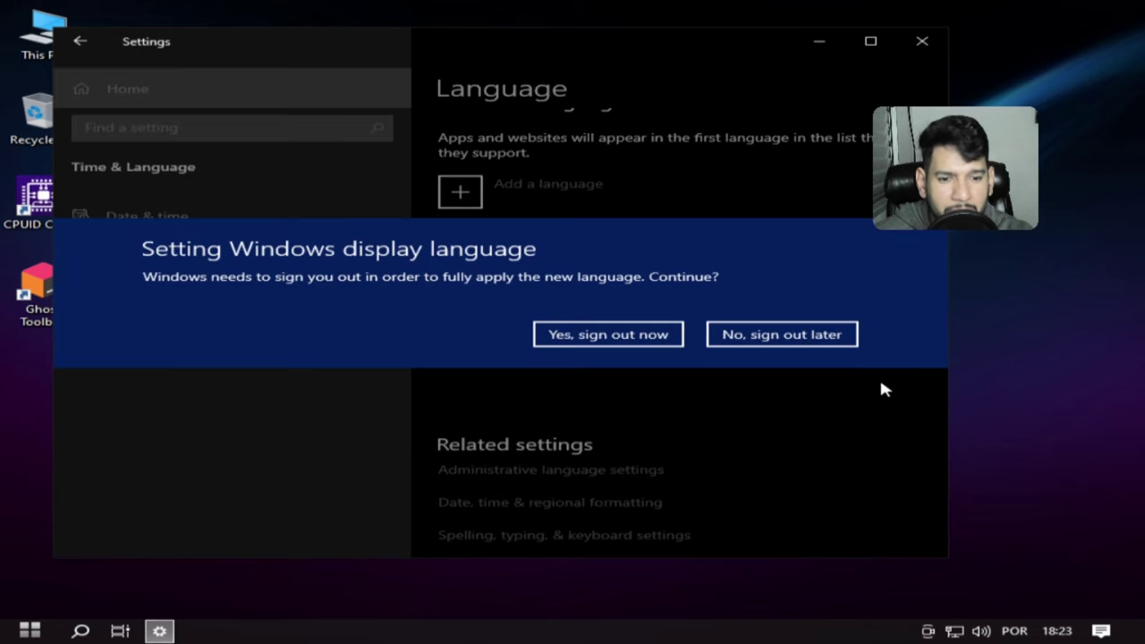
Step: Sign out immediately to apply the new display language, and sign back in from the lock screen
left_click(596, 344)
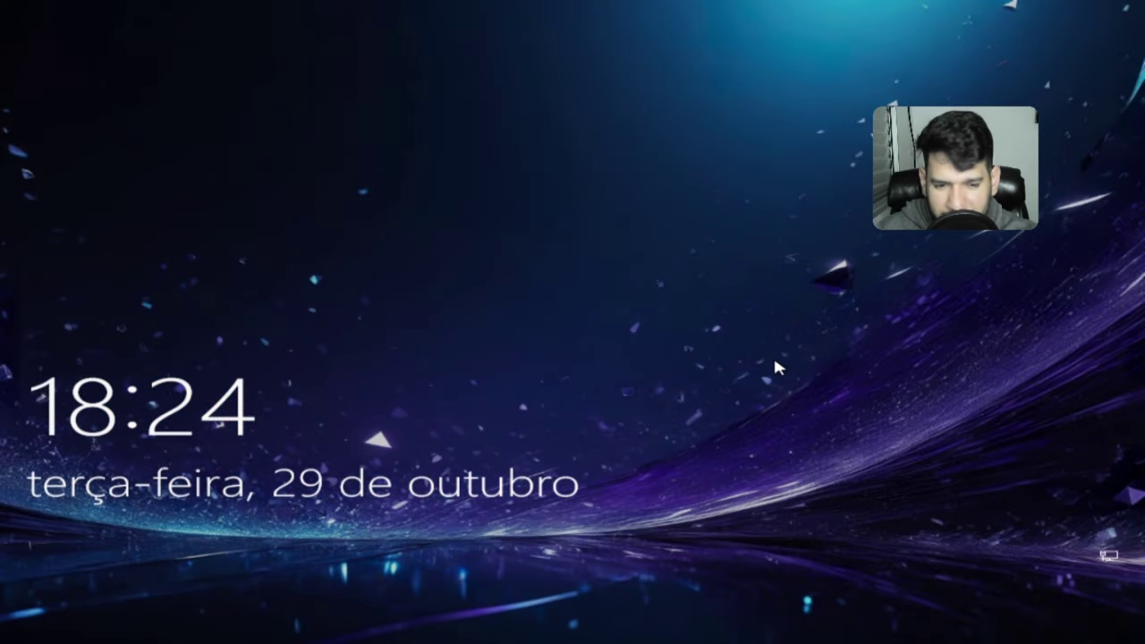
left_click(773, 354)
left_click(628, 379)
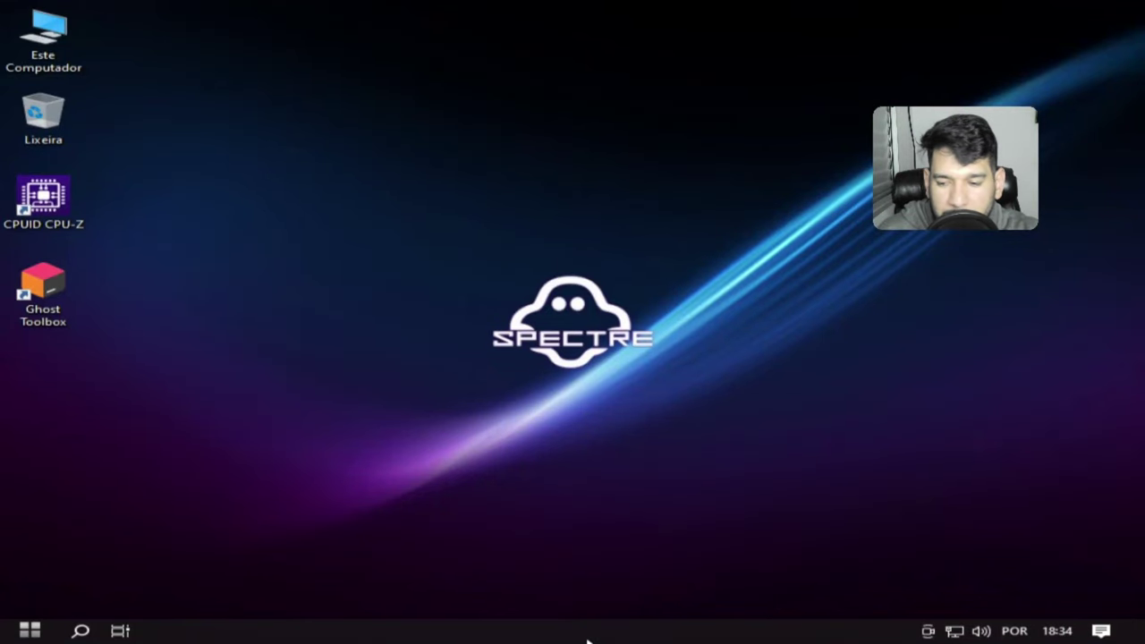
Step: Open the Hora e Idioma settings and review the date and time page and the region page
left_click(29, 630)
left_click(383, 516)
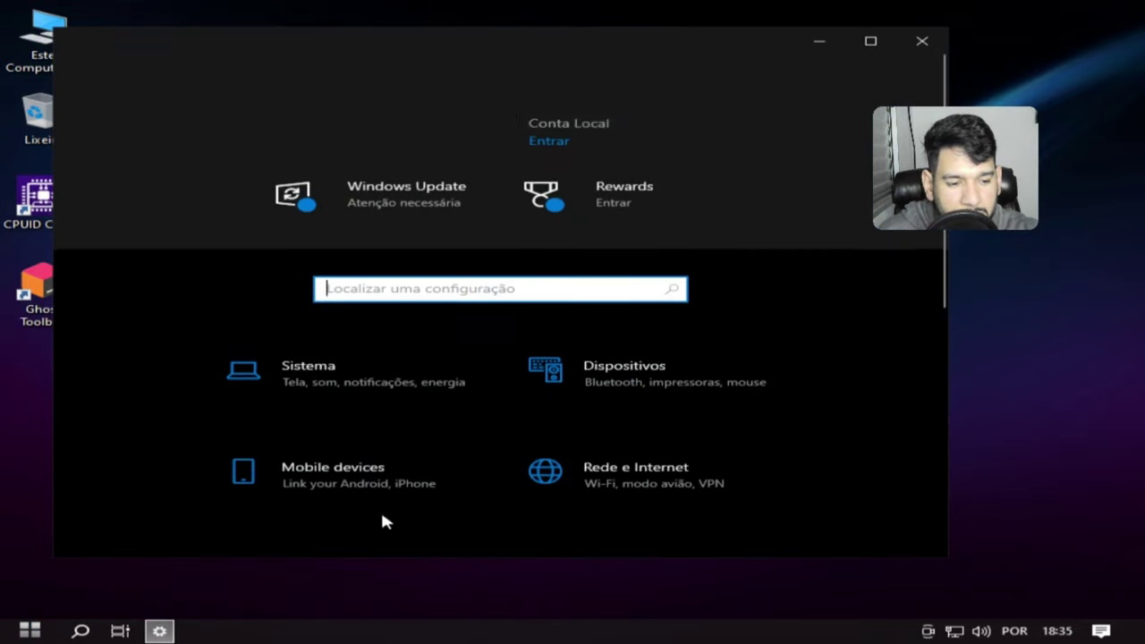
scroll(779, 412, "down", 1)
scroll(780, 413, "down", 3)
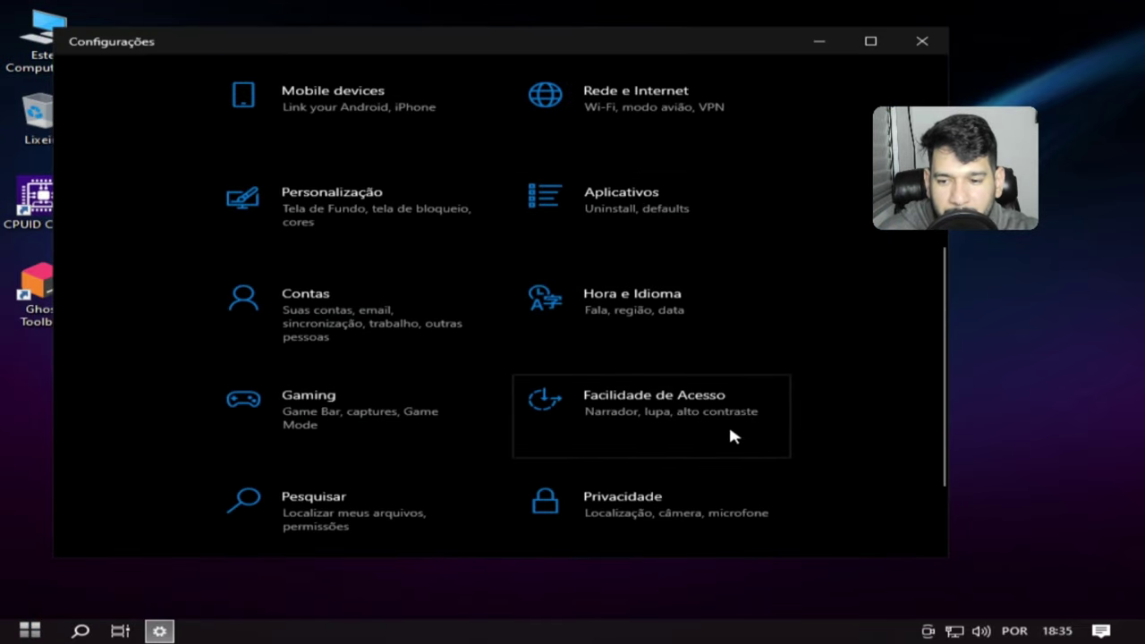
left_click(658, 313)
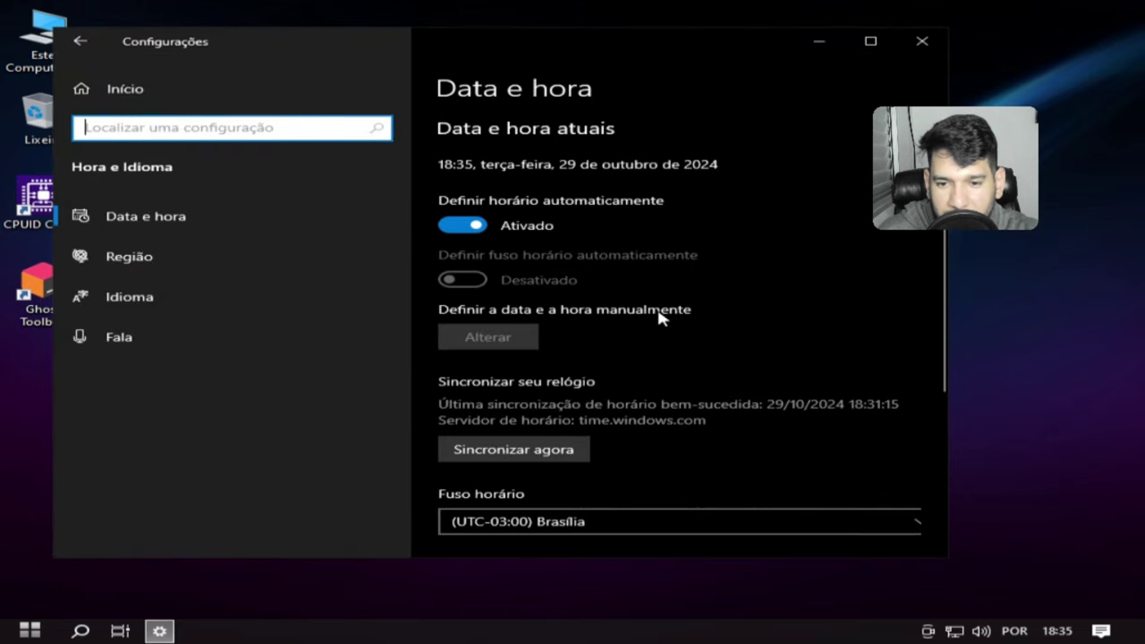
scroll(626, 340, "down", 1)
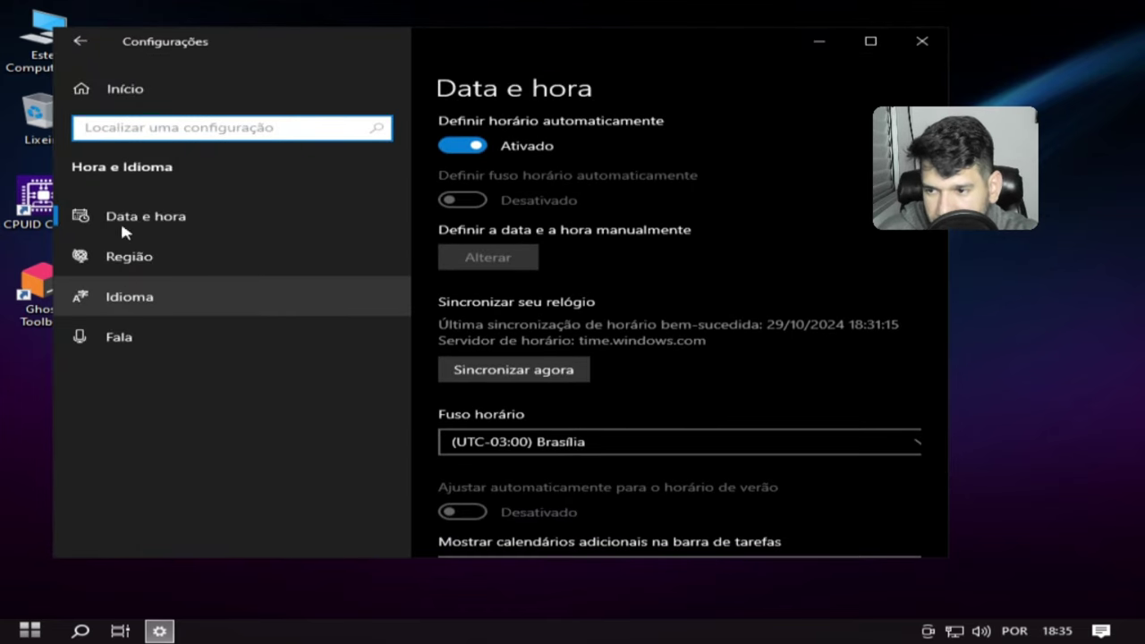
left_click(81, 42)
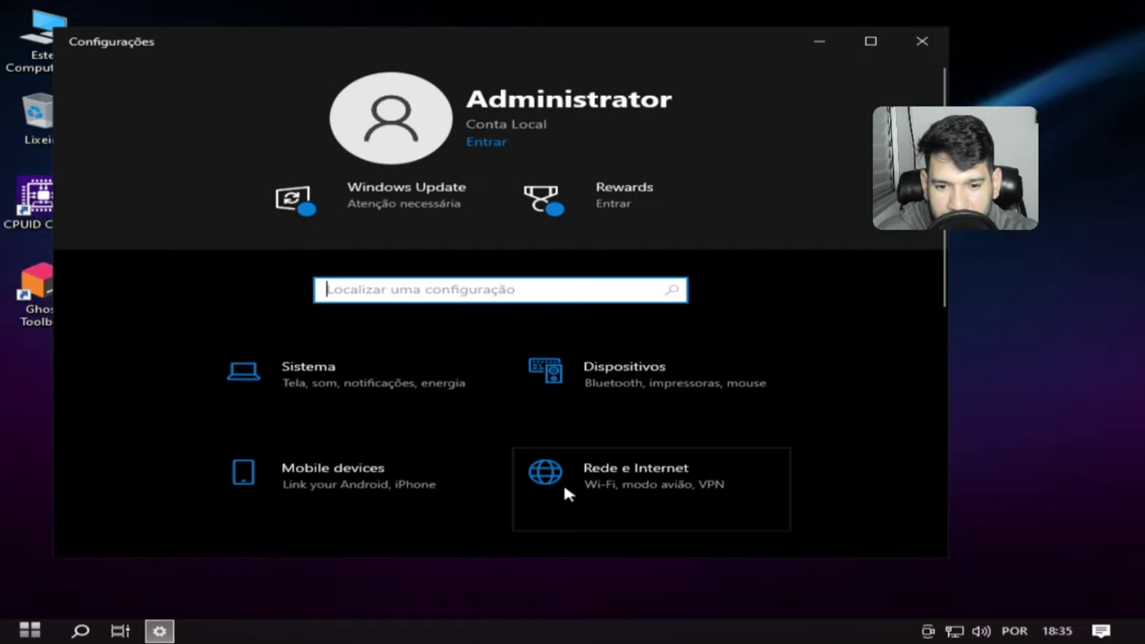
scroll(740, 493, "down", 3)
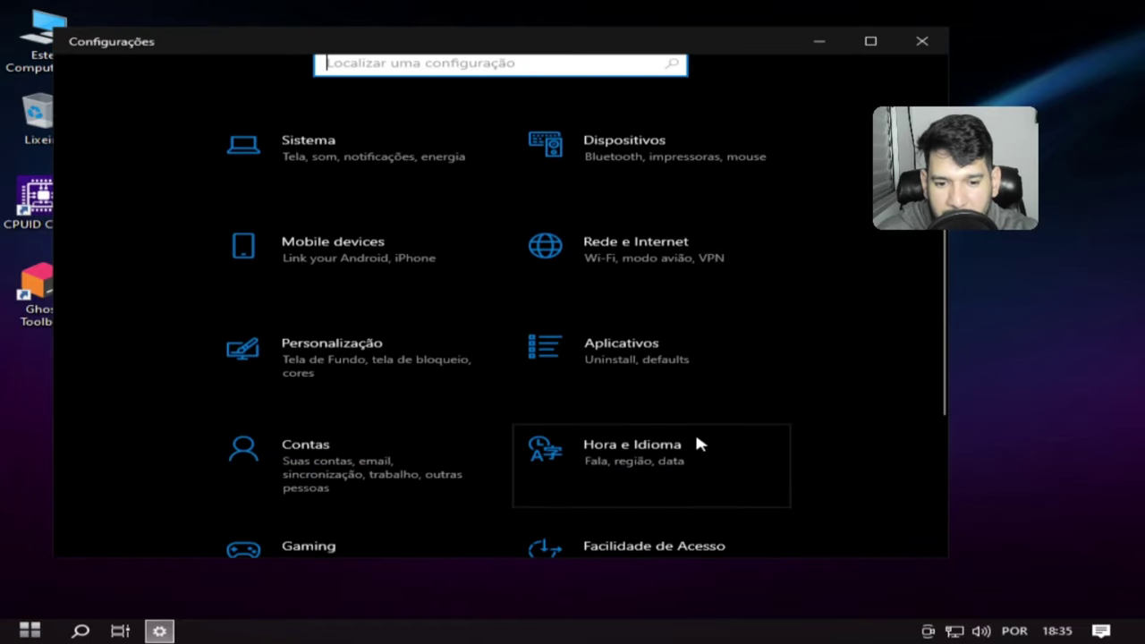
left_click(611, 463)
scroll(492, 385, "down", 3)
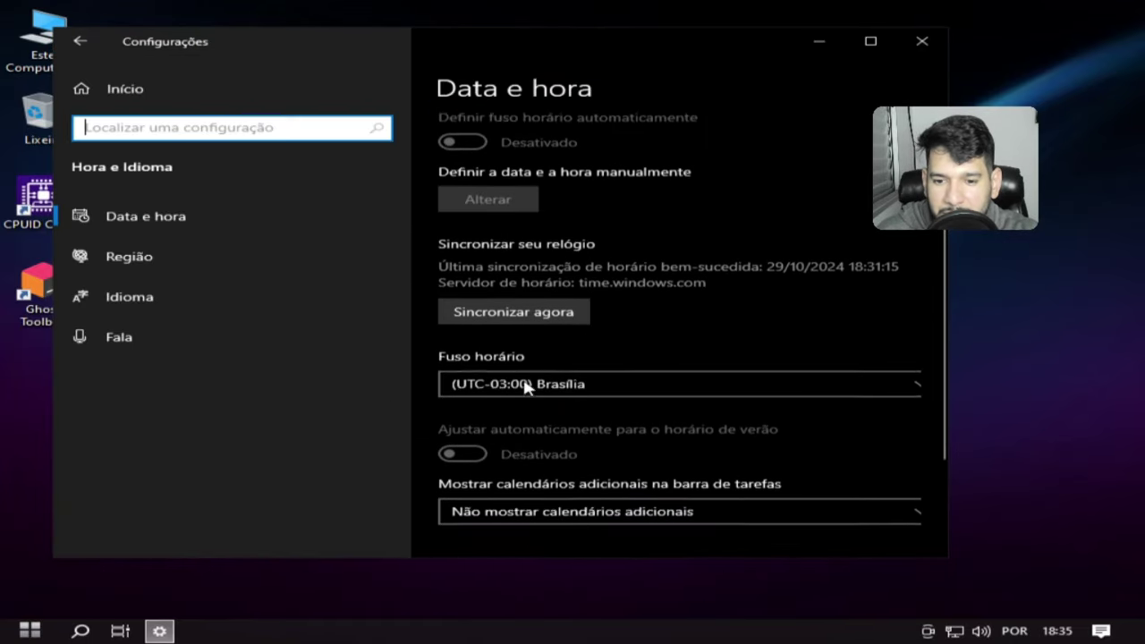
left_click(150, 260)
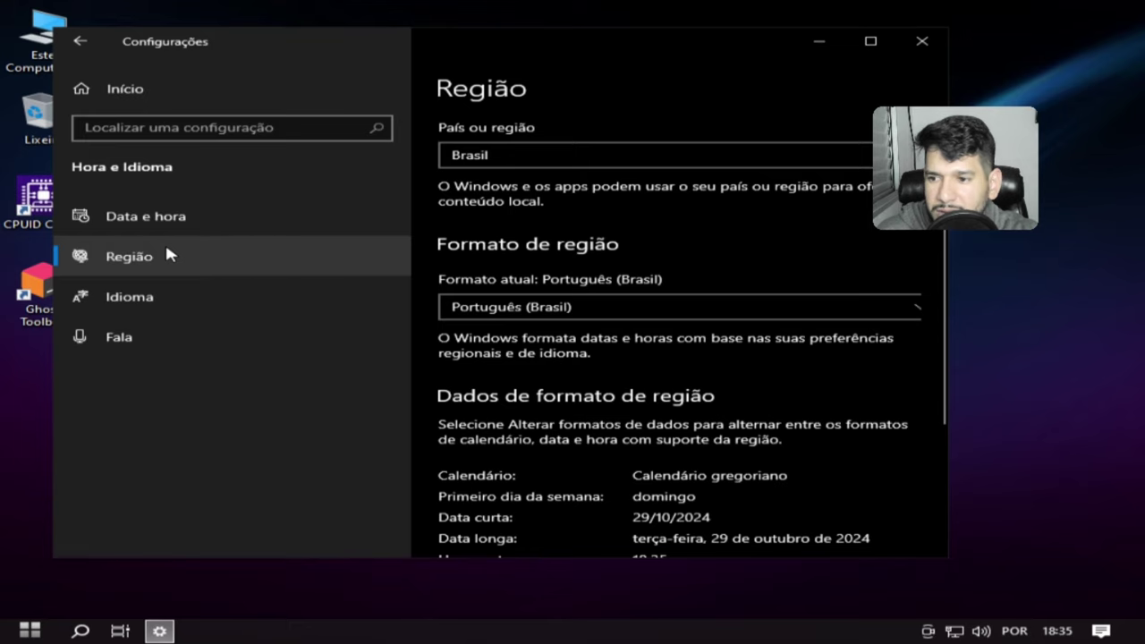
Step: From the Idioma page, open the administrative language settings and bring up the options for copying the current settings
left_click(136, 308)
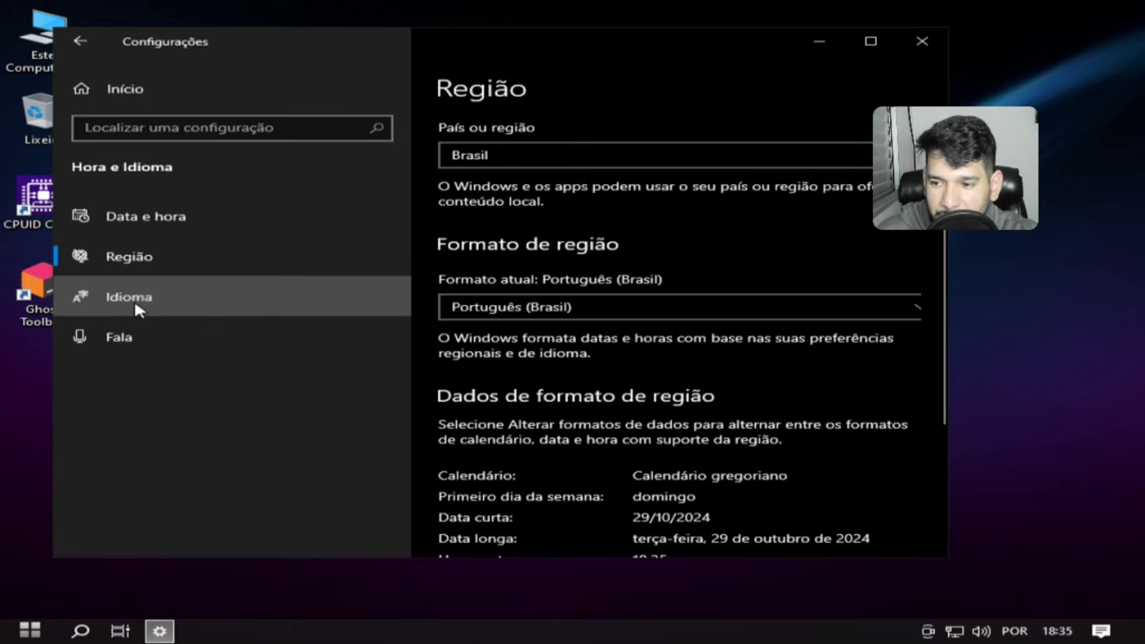
left_click(136, 305)
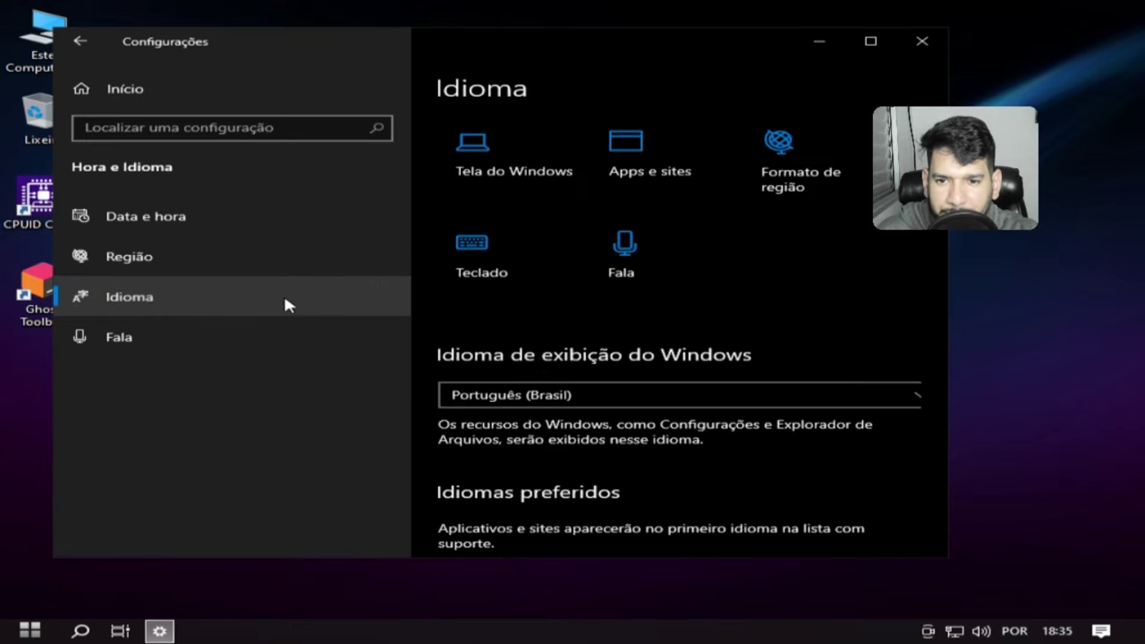
scroll(689, 394, "down", 5)
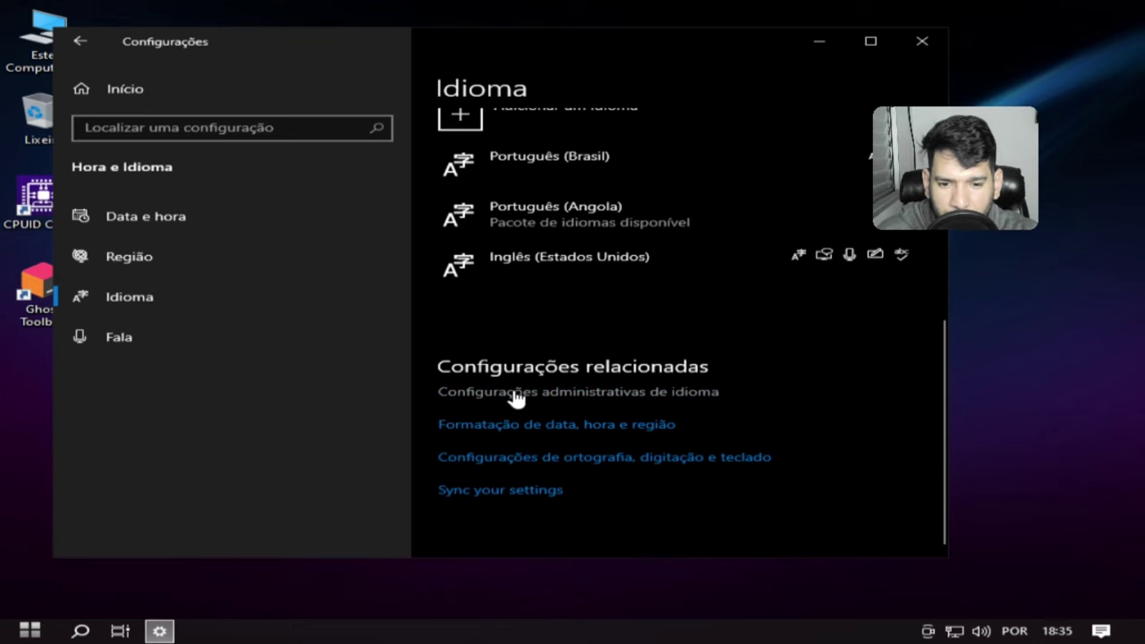
left_click(580, 393)
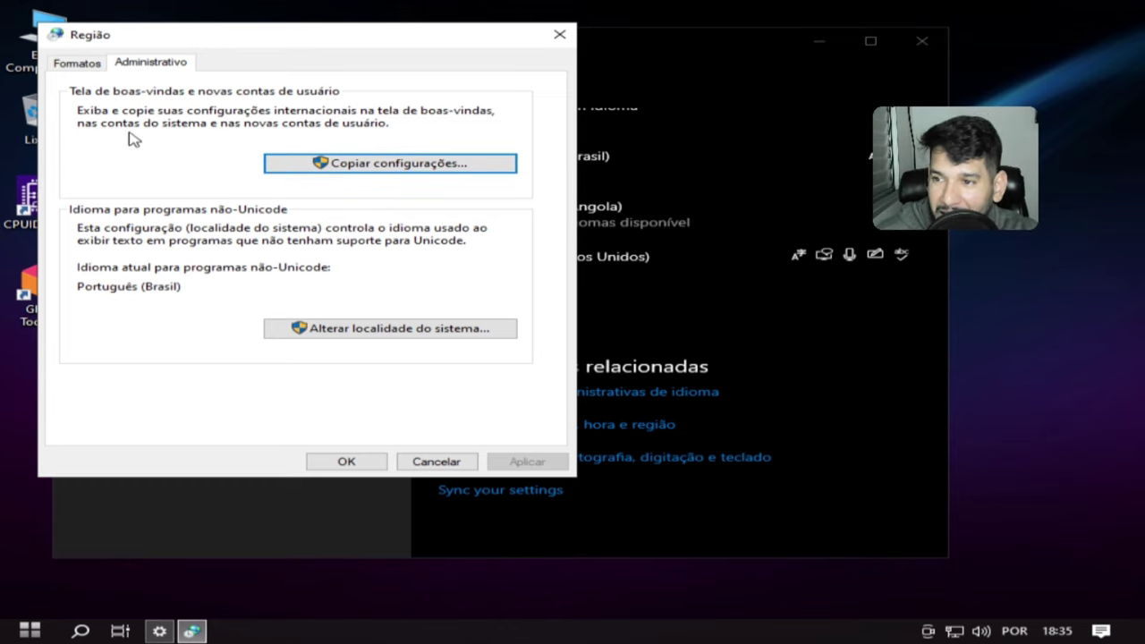
left_click(373, 161)
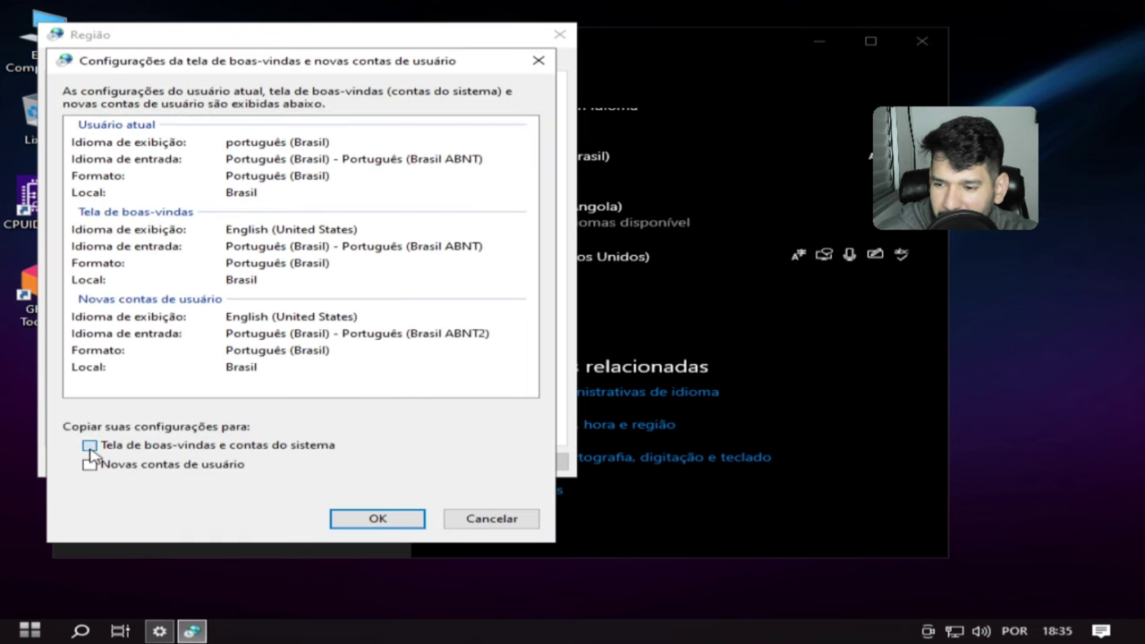
left_click(89, 447)
left_click(90, 464)
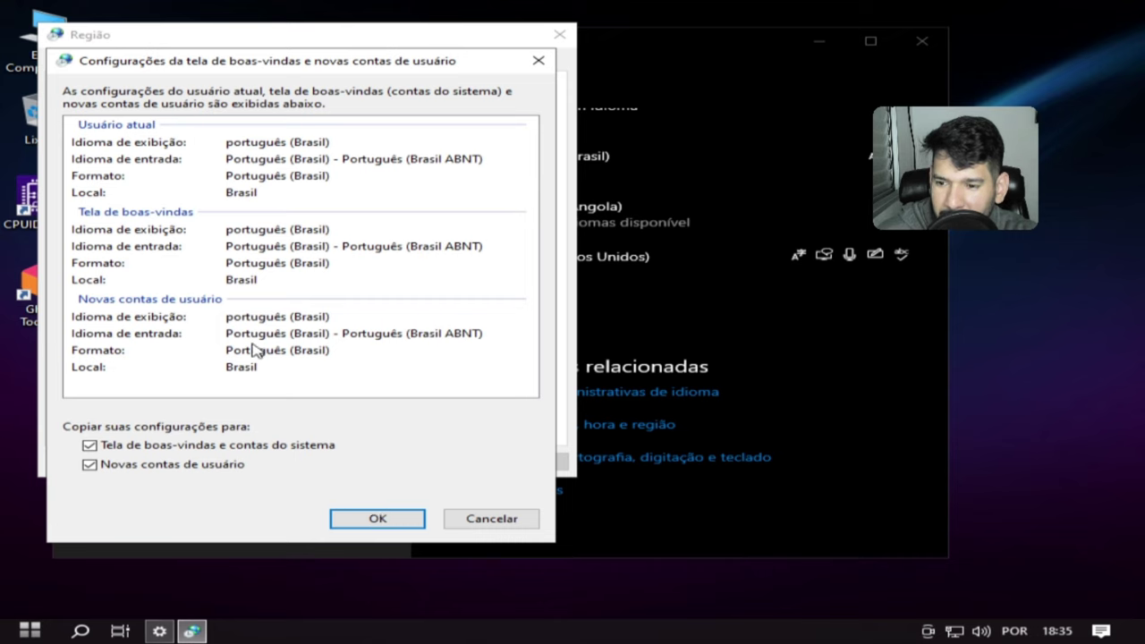
left_click(98, 466)
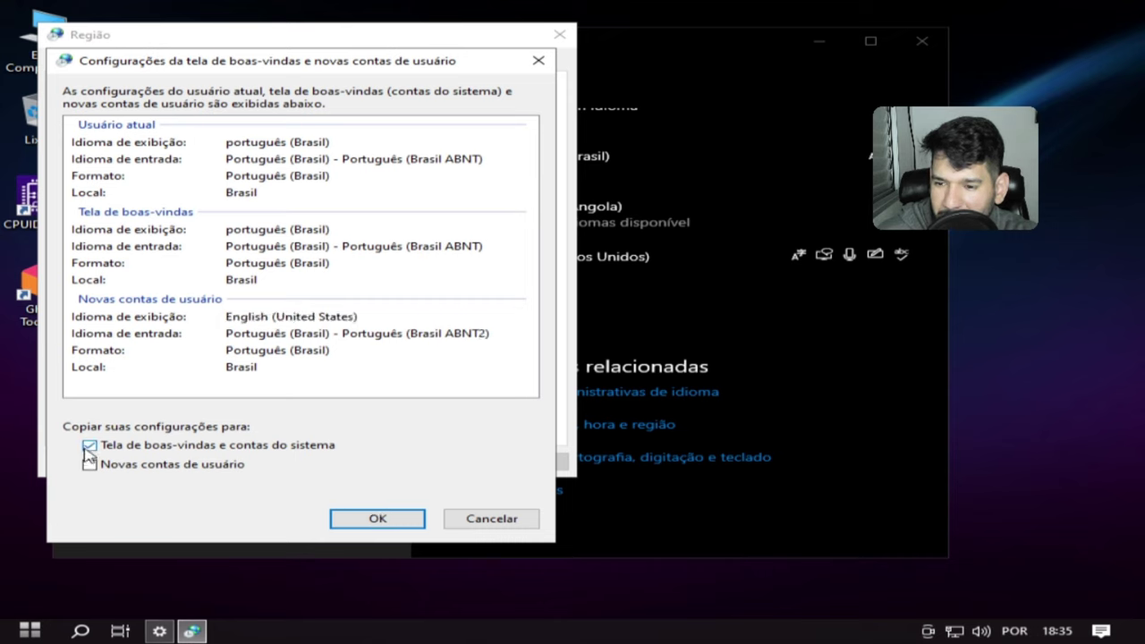
left_click(90, 444)
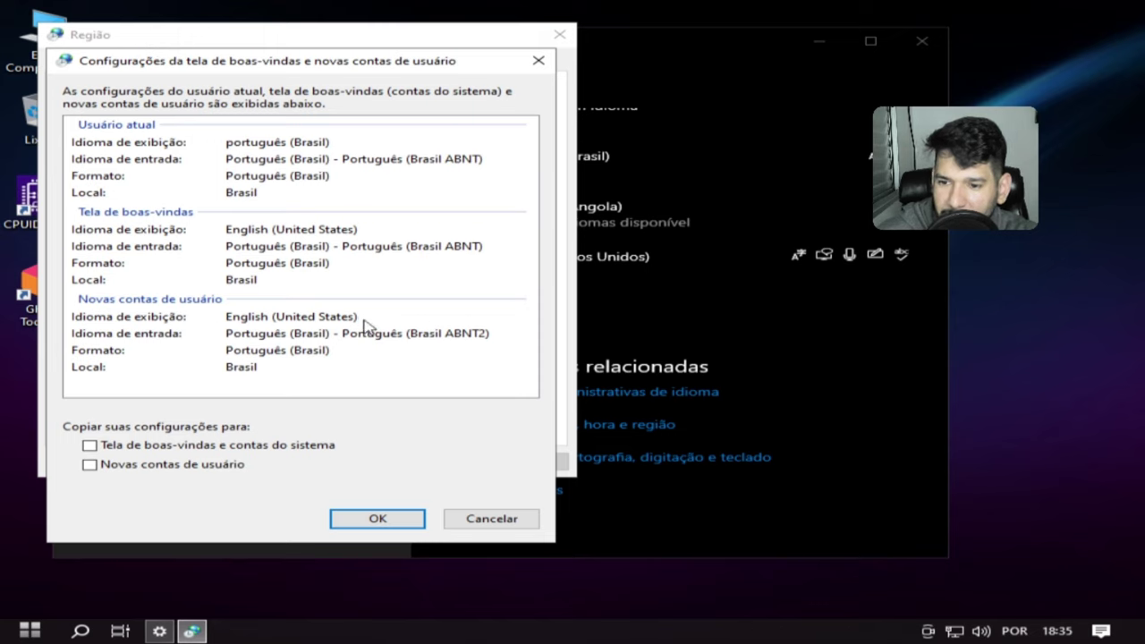
Step: Copy the current settings to the welcome screen and system accounts and to new user accounts, and restart Windows immediately
left_click(90, 446)
left_click(91, 465)
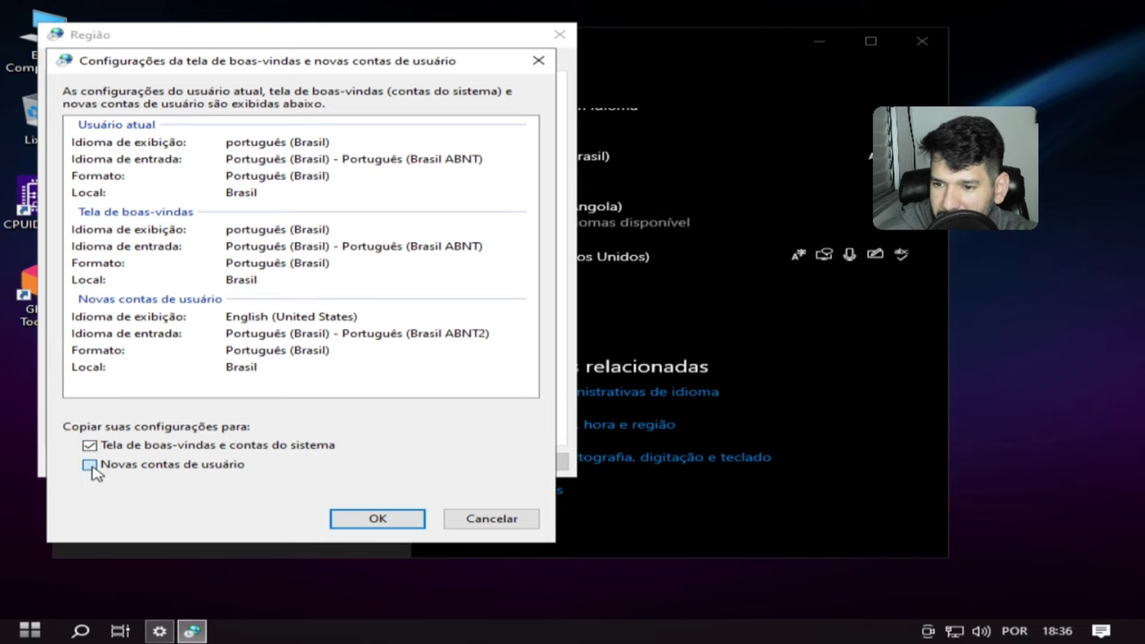
left_click(377, 514)
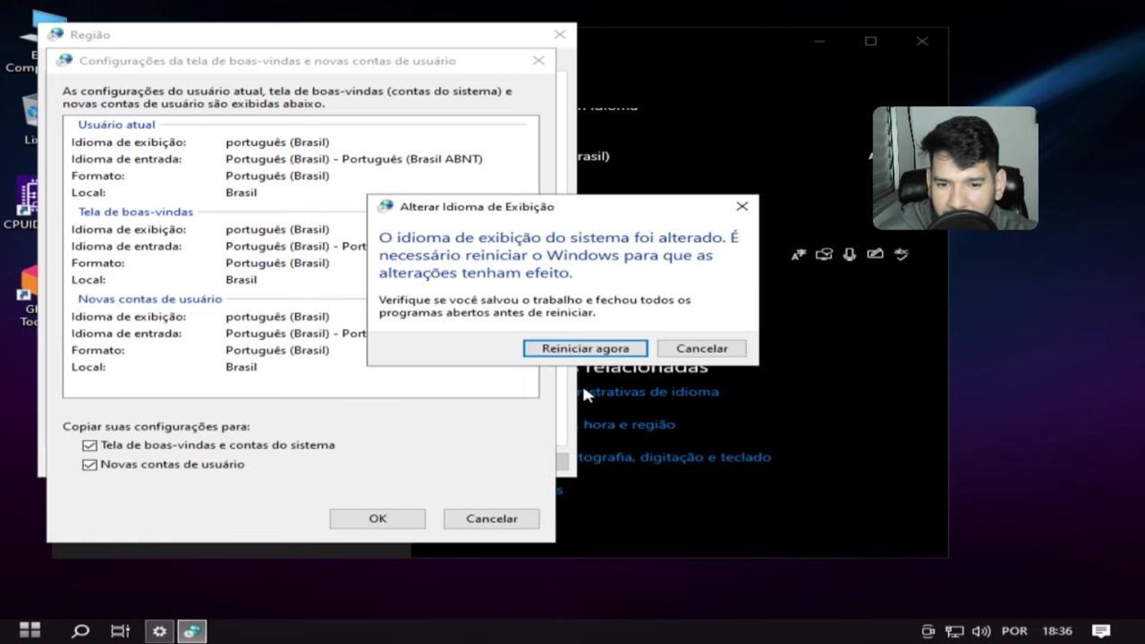
left_click(605, 350)
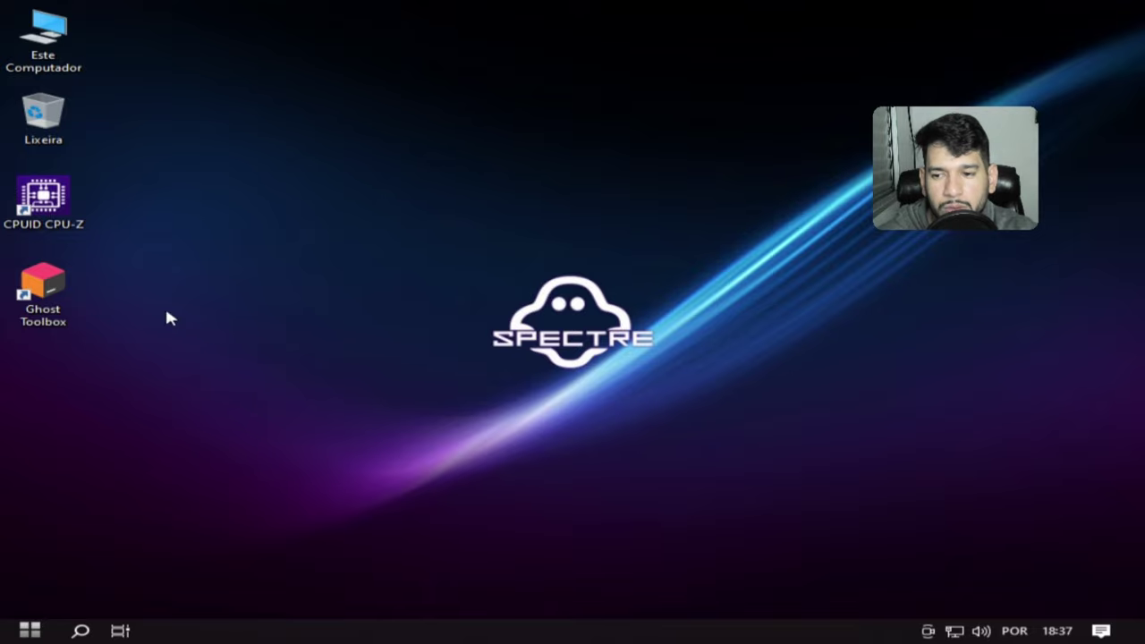
Step: Launch Ghost Toolbox from the desktop and maximize its window
left_click(39, 327)
left_click(39, 327)
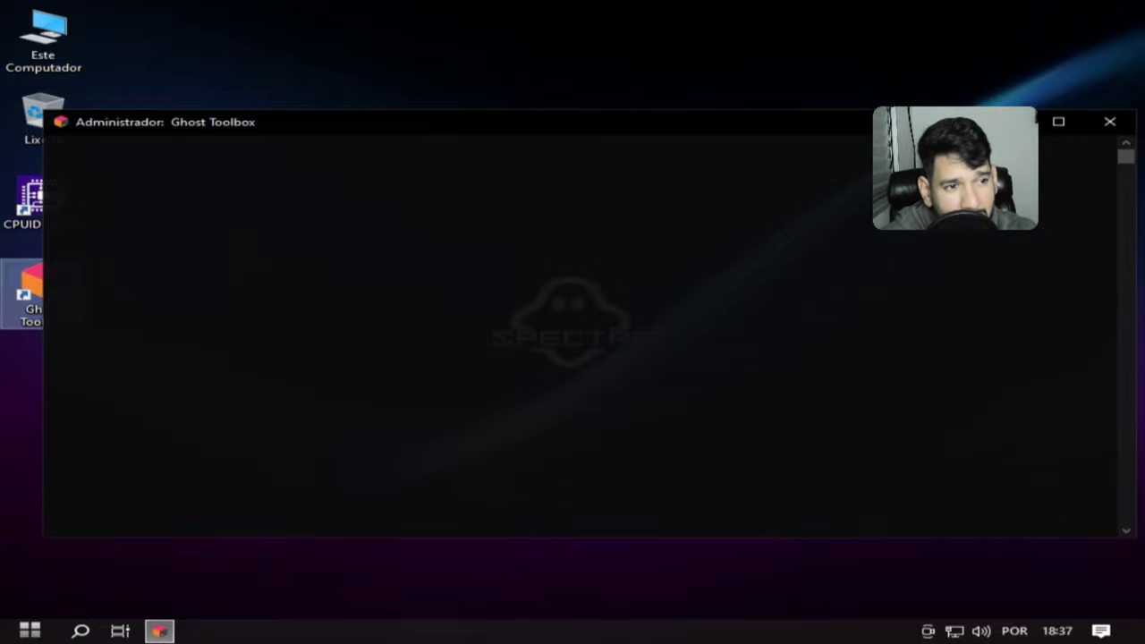
left_click(1058, 122)
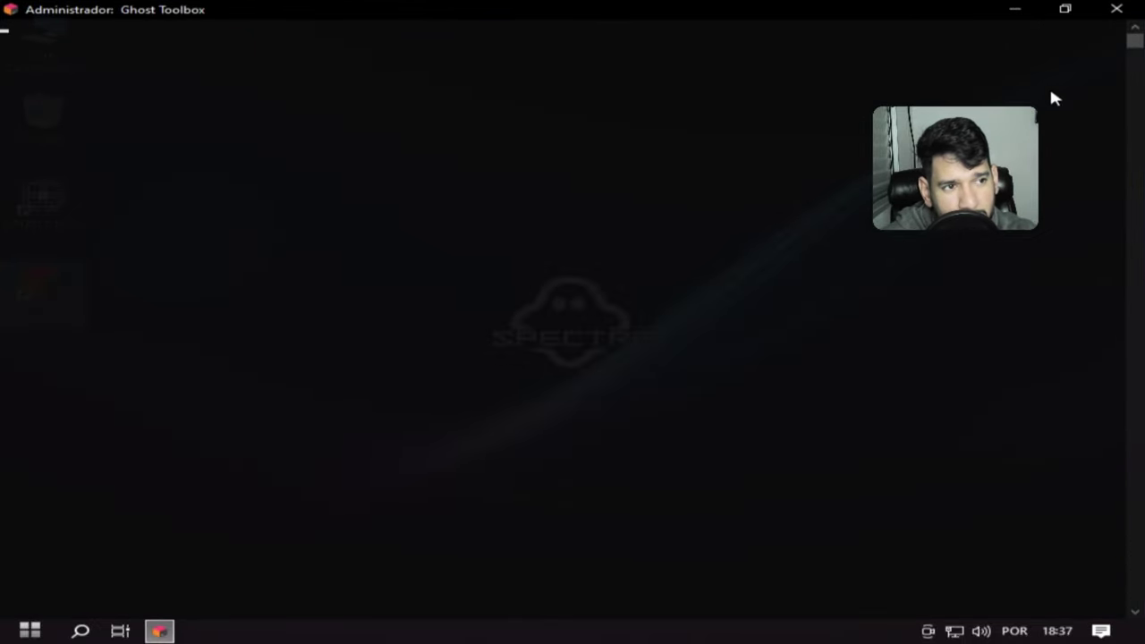
Step: Restore the Ghost Toolbox window to its smaller size and move it up so the whole option menu fits on screen
left_click(1065, 9)
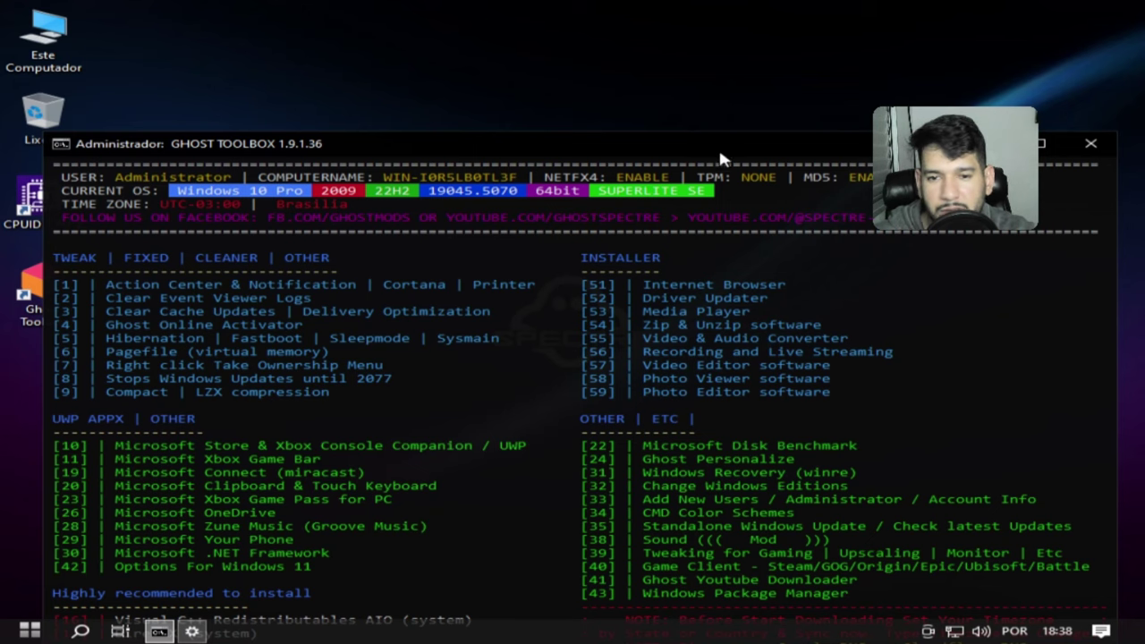
left_click_drag(697, 136, 701, 82)
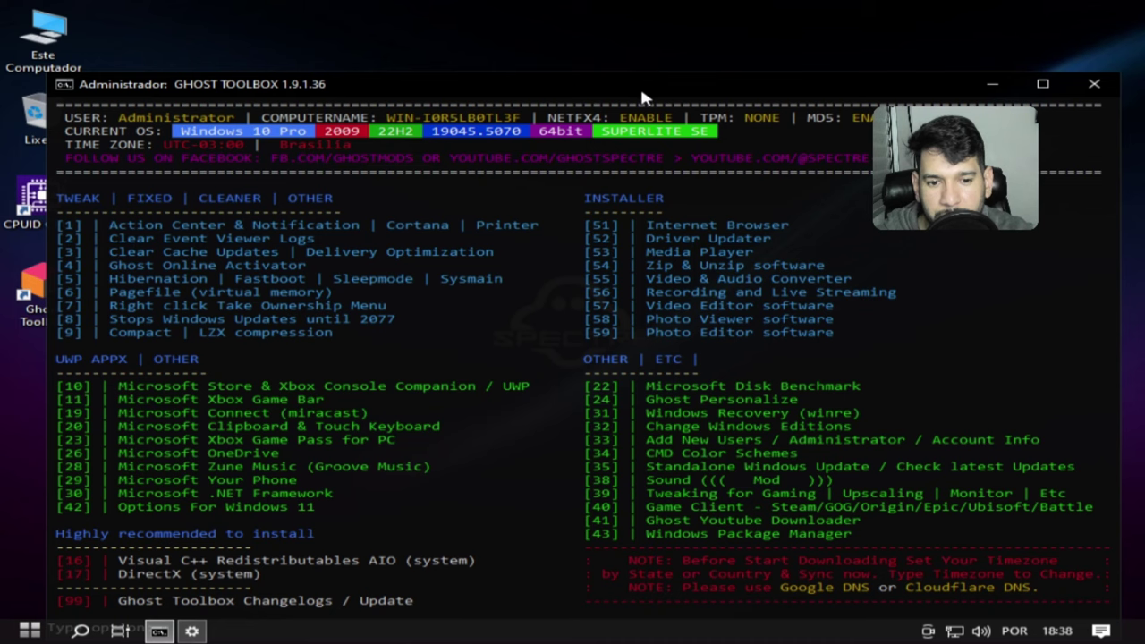
left_click_drag(640, 85, 644, 16)
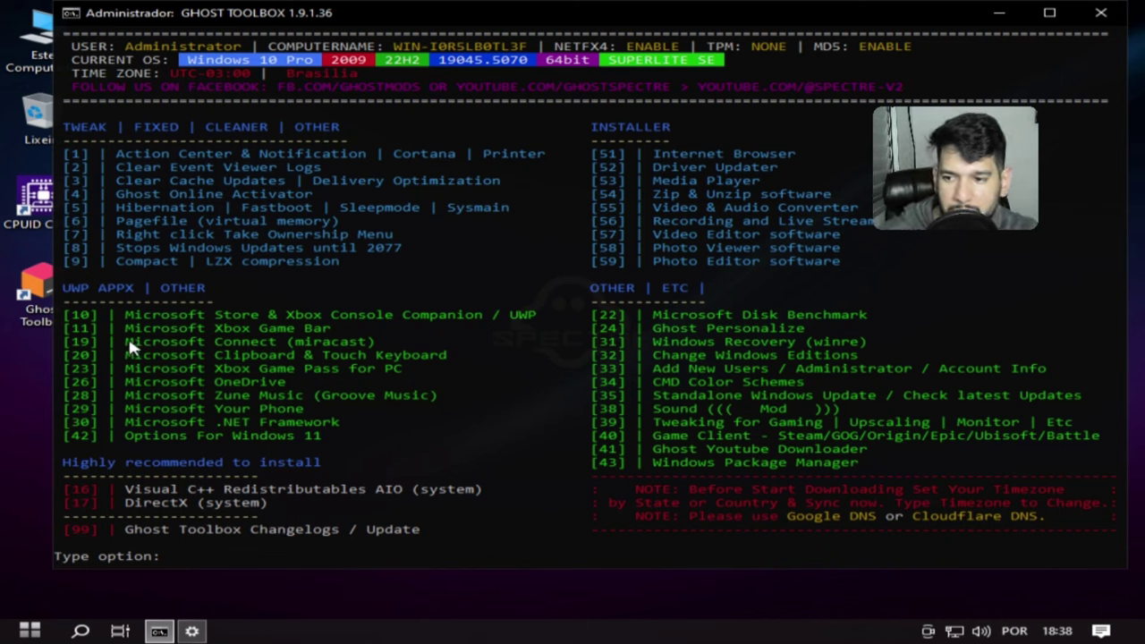
Step: In Ghost Toolbox, choose option 10 and start installing Microsoft Store & Xbox Console Companion with option 1
left_click_drag(123, 313, 249, 320)
left_click_drag(446, 314, 481, 317)
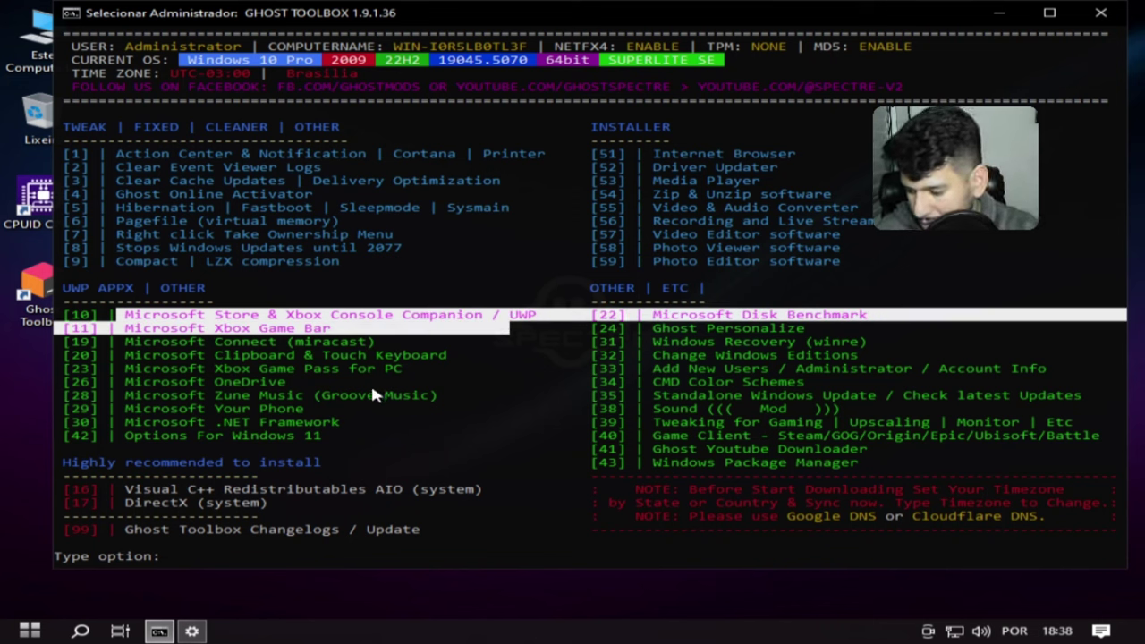
type("1")
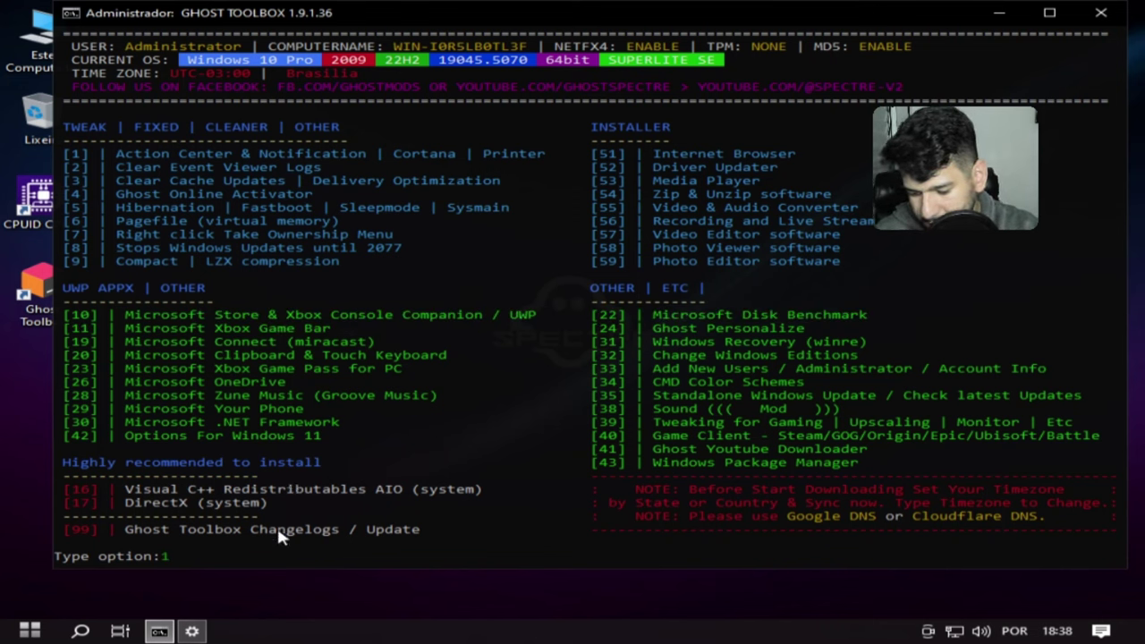
type("0")
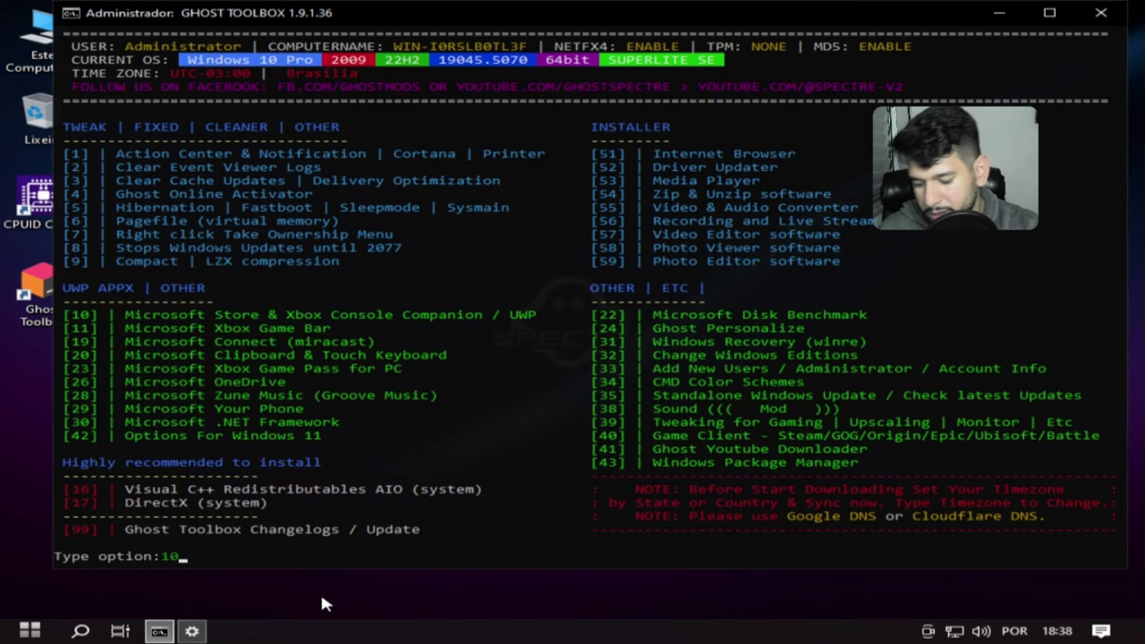
key("Return")
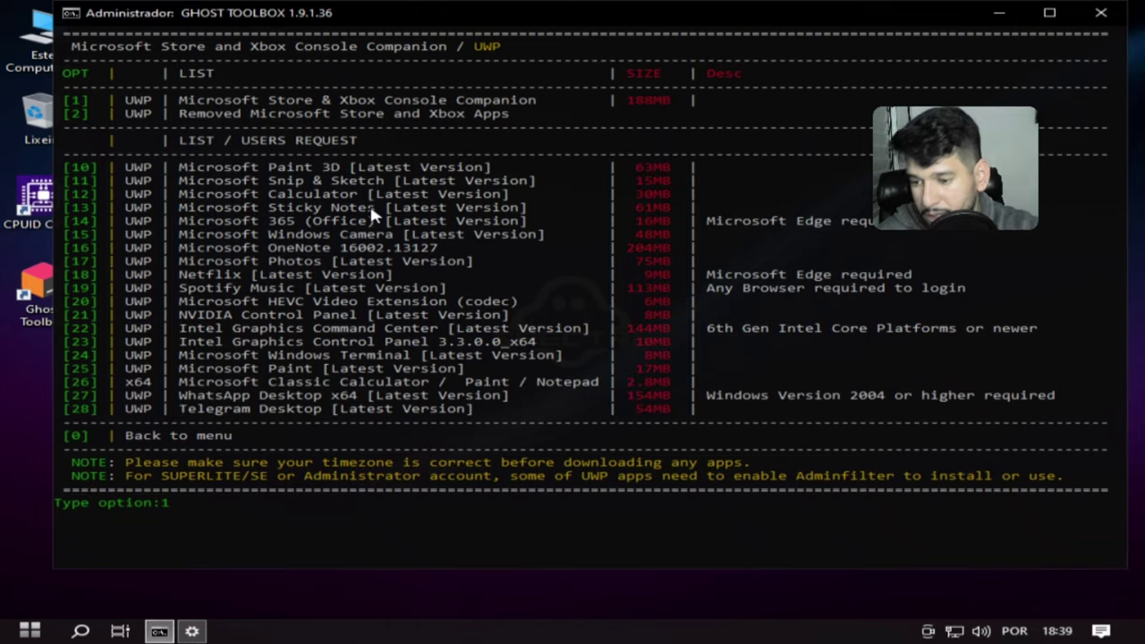
key("Return")
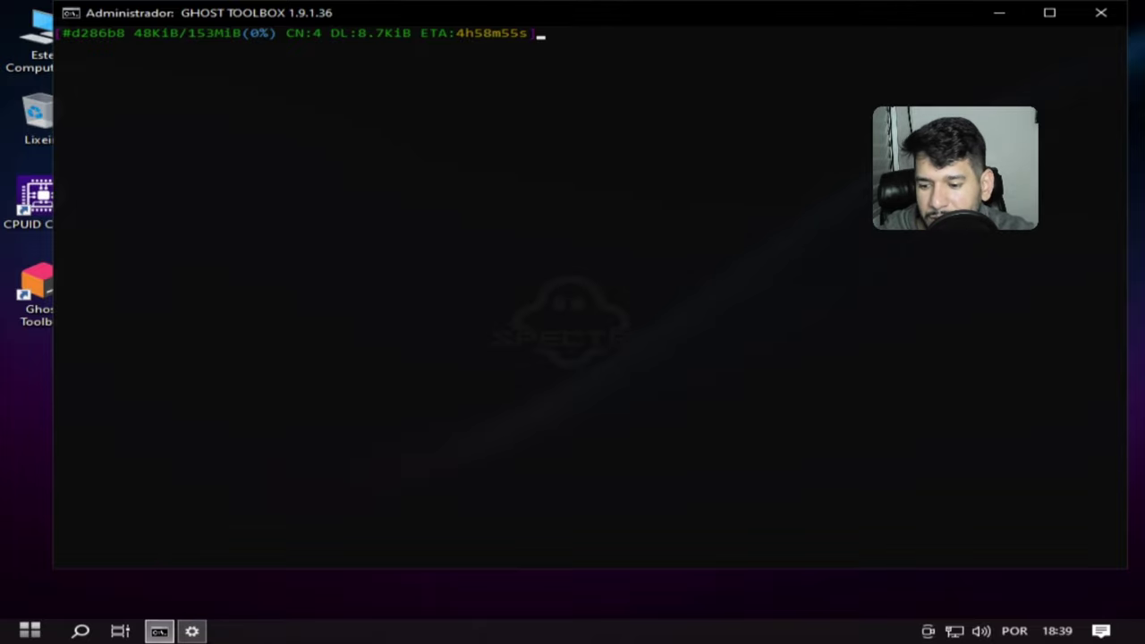
Step: Switch to the Temas page in Configurações, apply the GHOSTV3 theme and review its settings
left_click(193, 631)
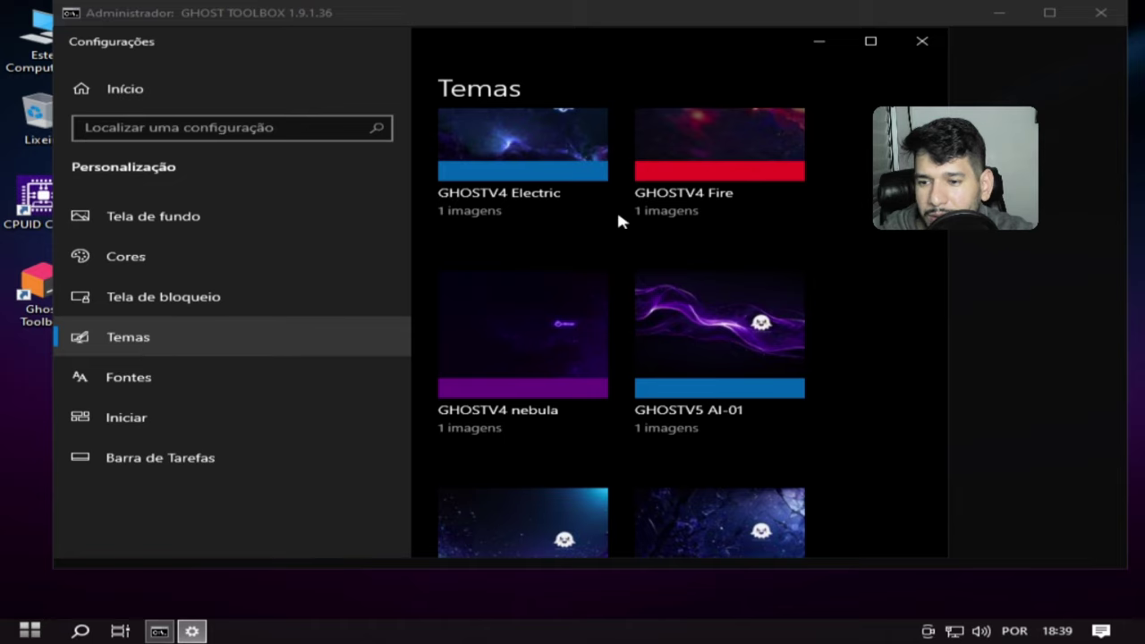
scroll(833, 342, "up", 5)
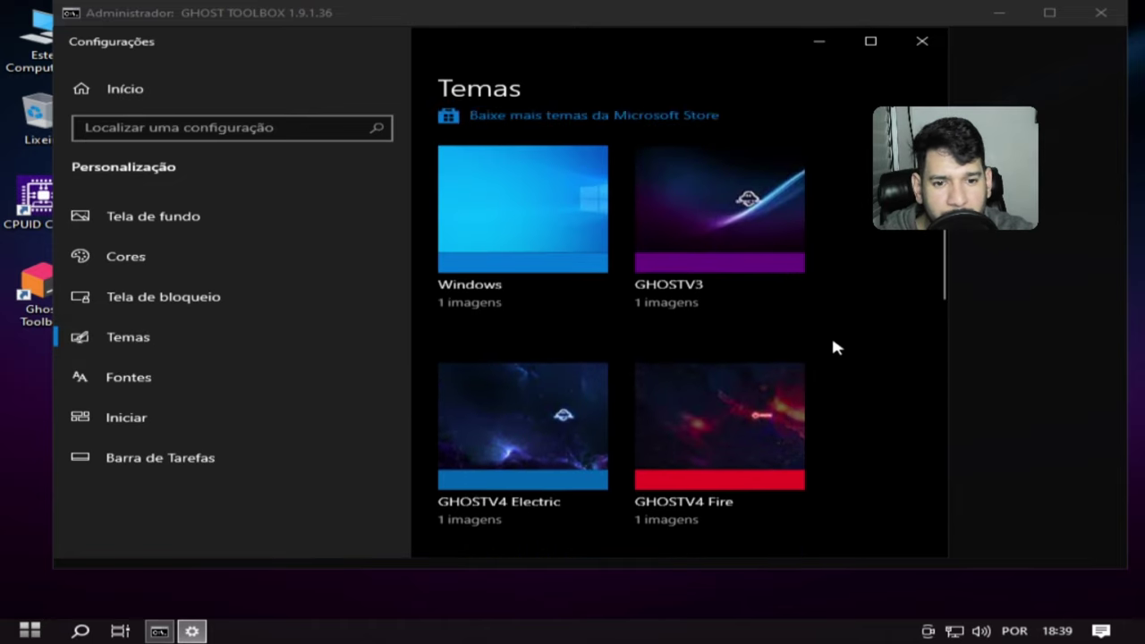
scroll(831, 340, "down", 5)
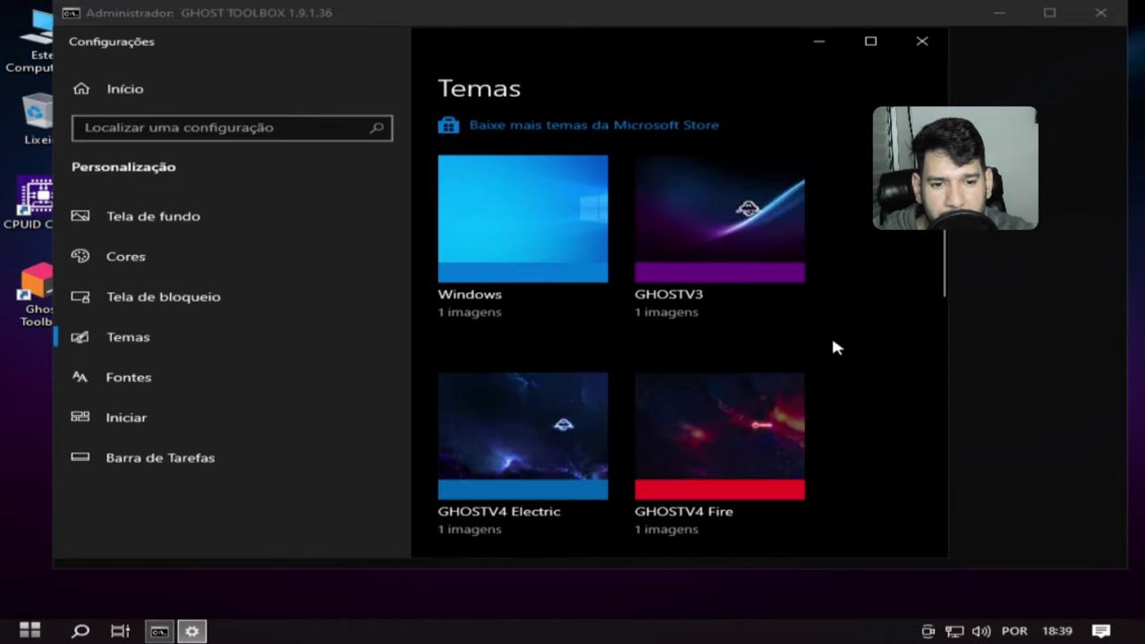
left_click(772, 238)
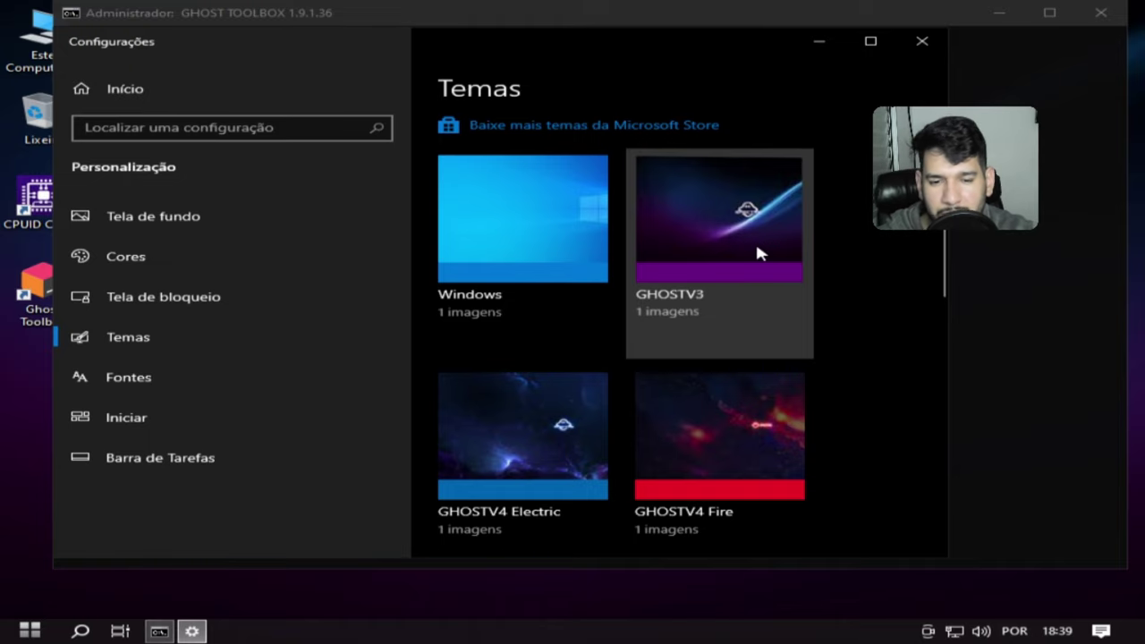
scroll(754, 240, "up", 5)
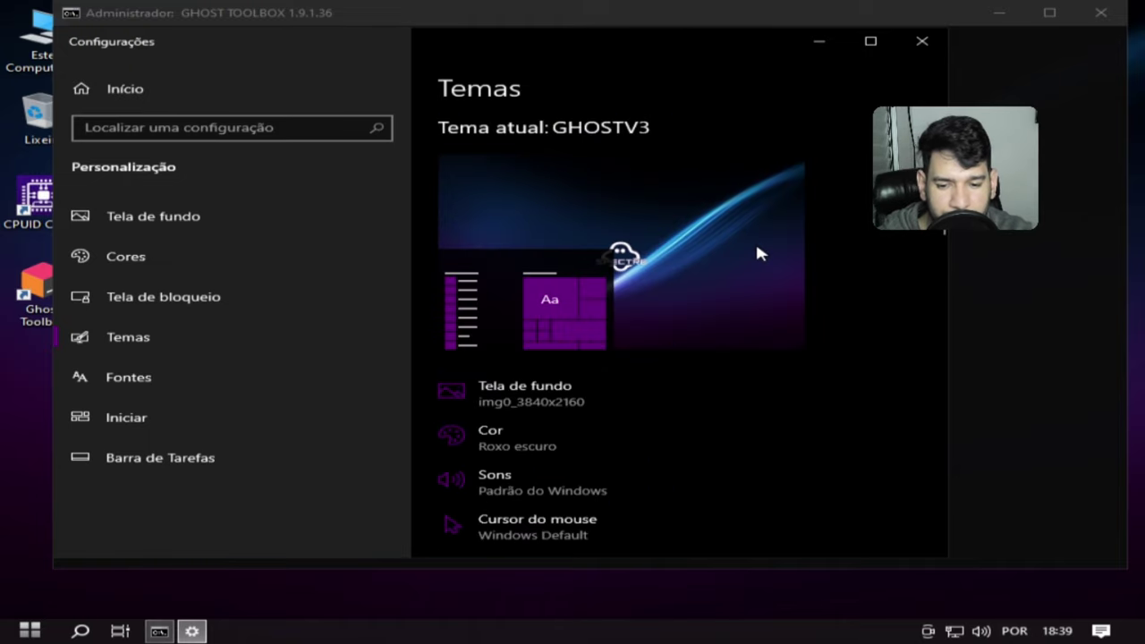
scroll(819, 255, "down", 2)
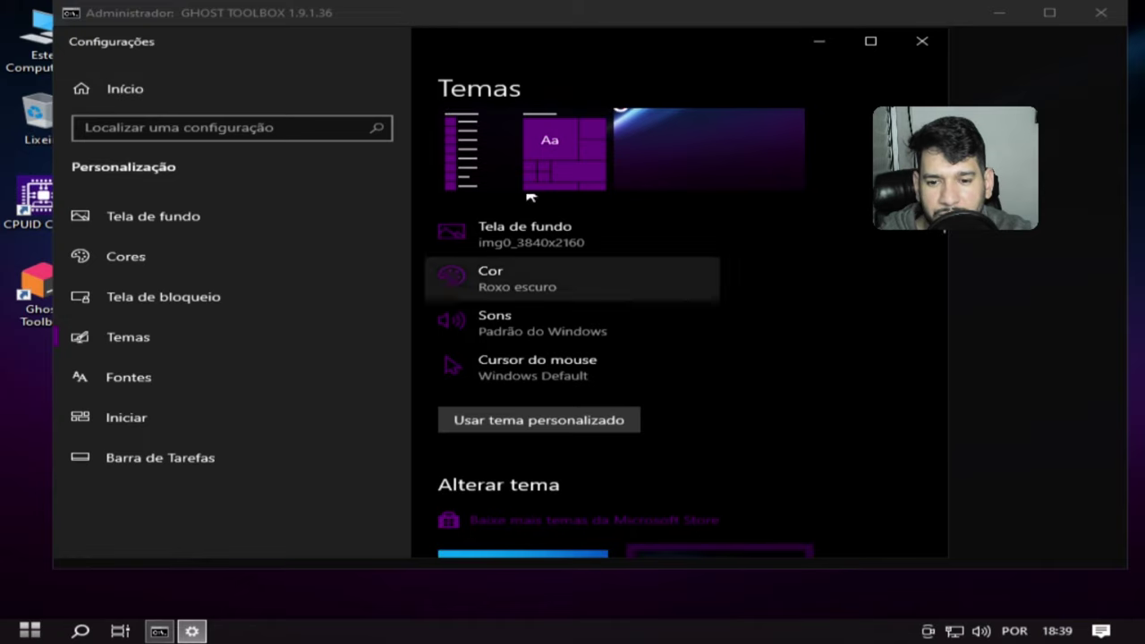
Step: Apply the GHOSTV4 Electric theme and minimize the open windows to view its wallpaper
scroll(626, 443, "down", 6)
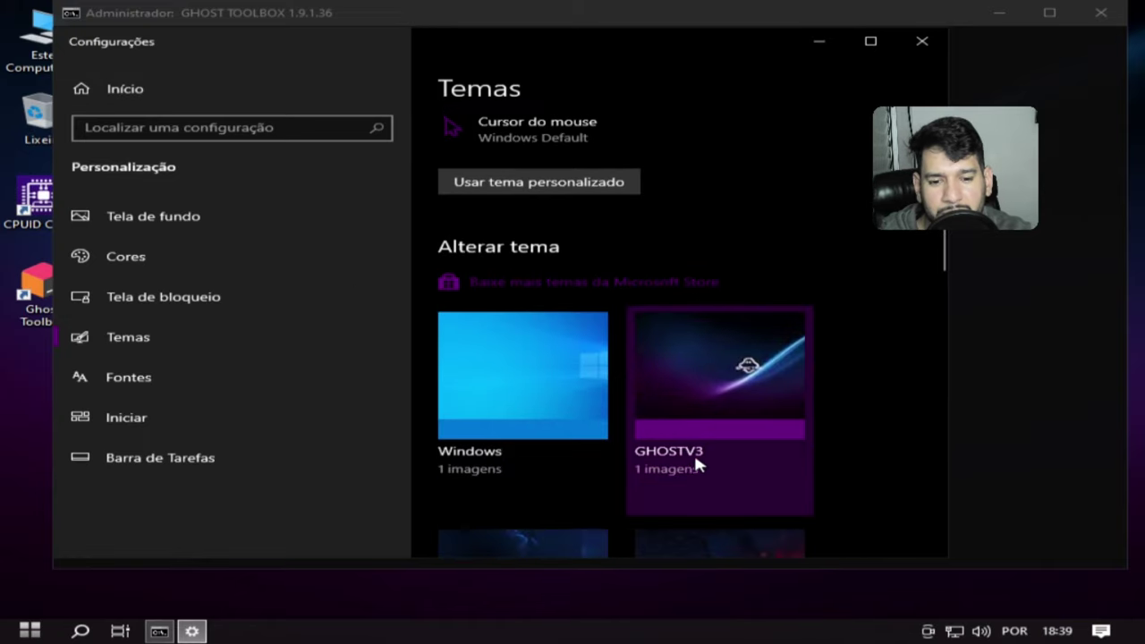
left_click(518, 264)
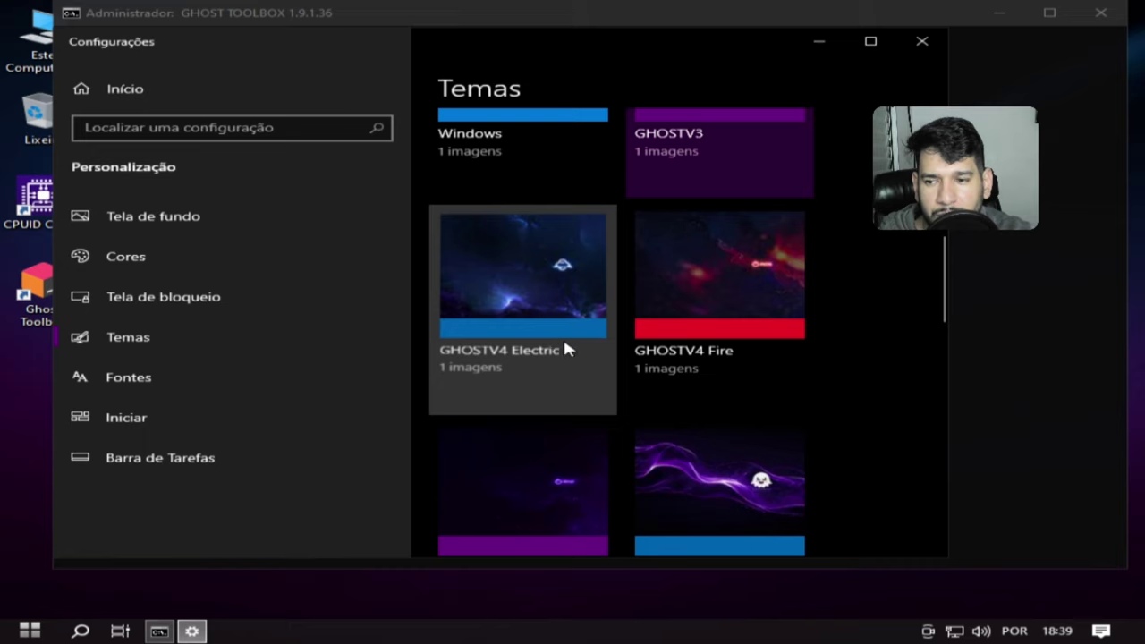
left_click(999, 15)
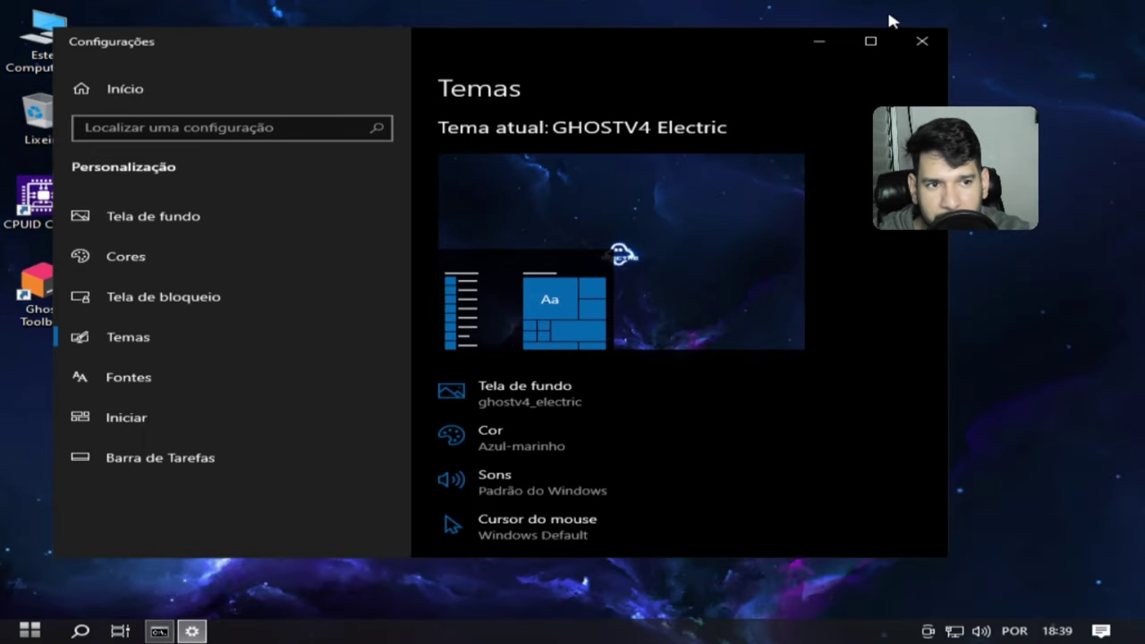
left_click(816, 45)
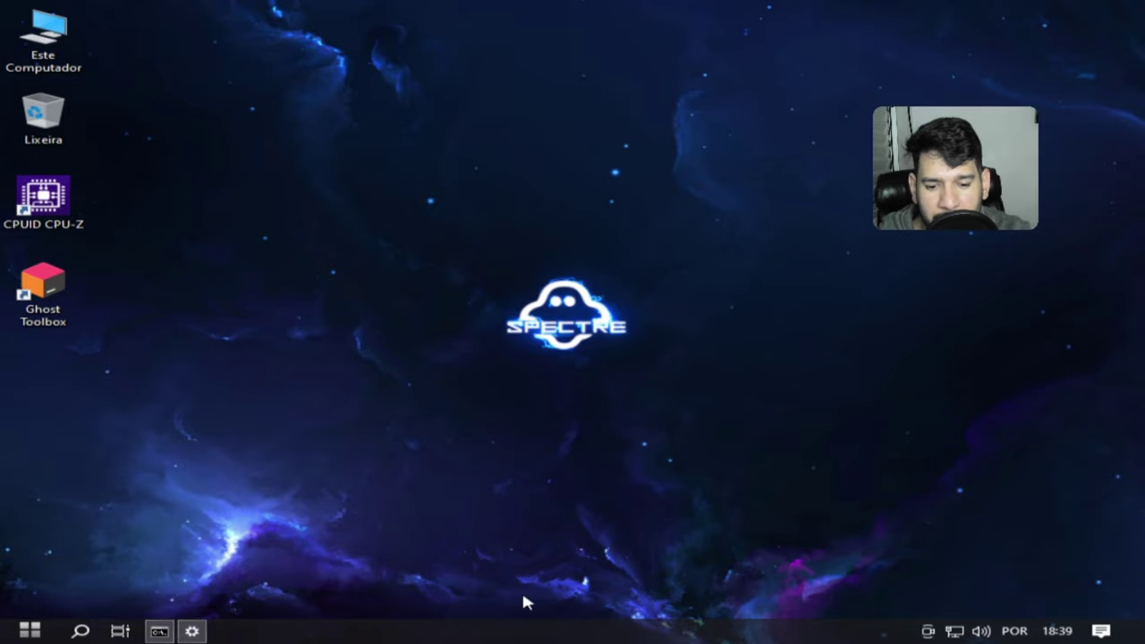
Step: Bring back both windows, apply the GHOSTV4 Fire theme, and minimize them again to view the desktop
left_click(159, 633)
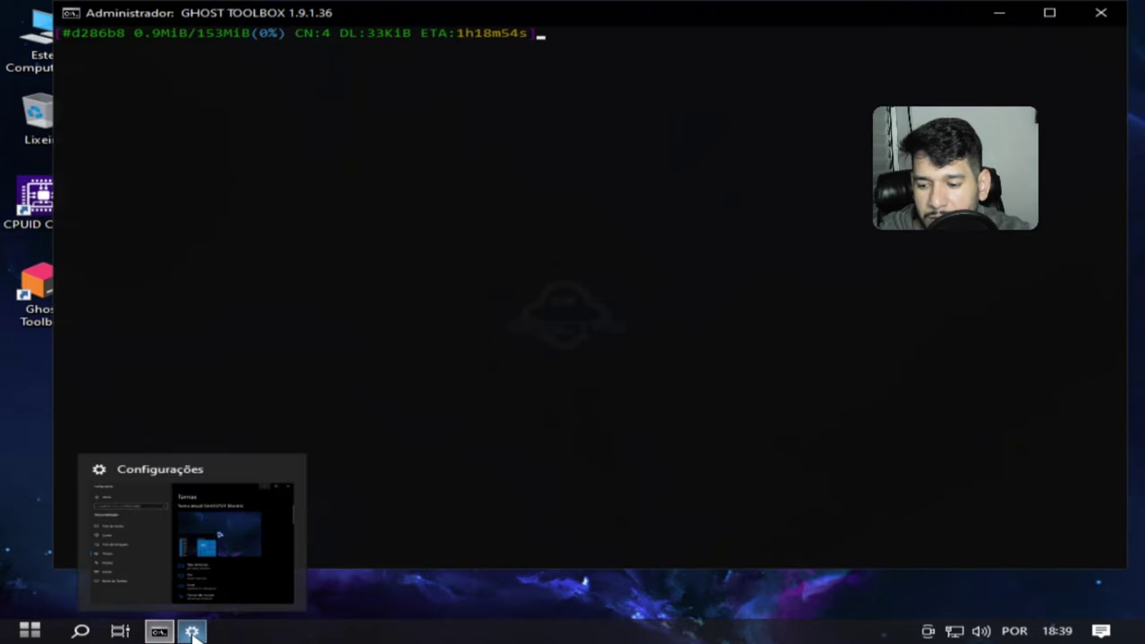
left_click(191, 633)
scroll(814, 360, "down", 2)
scroll(814, 360, "down", 7)
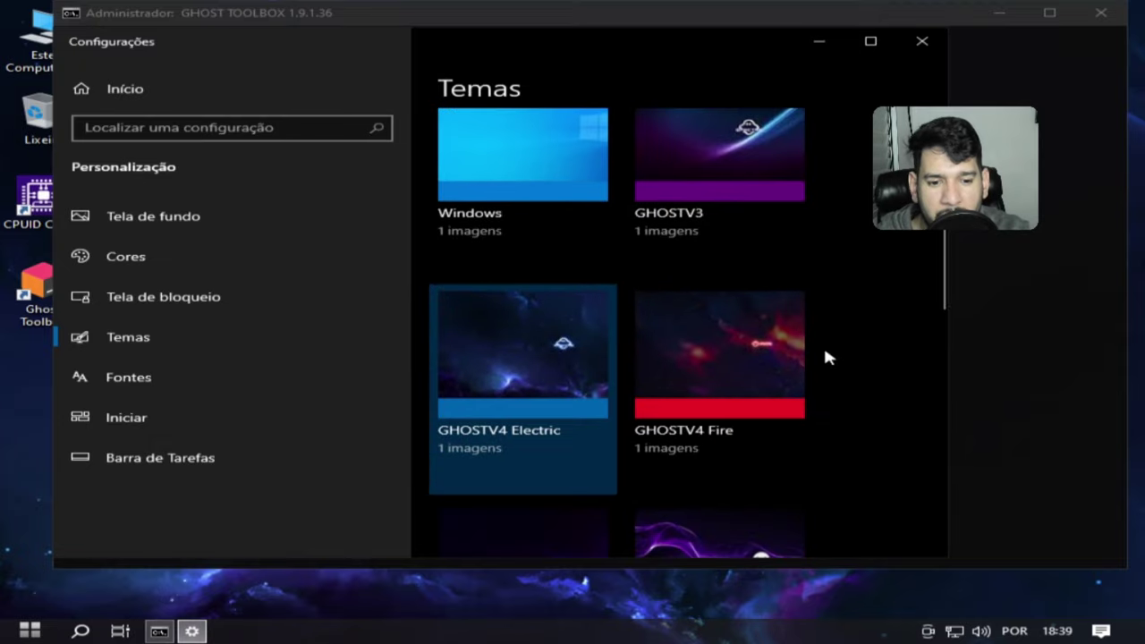
left_click(762, 314)
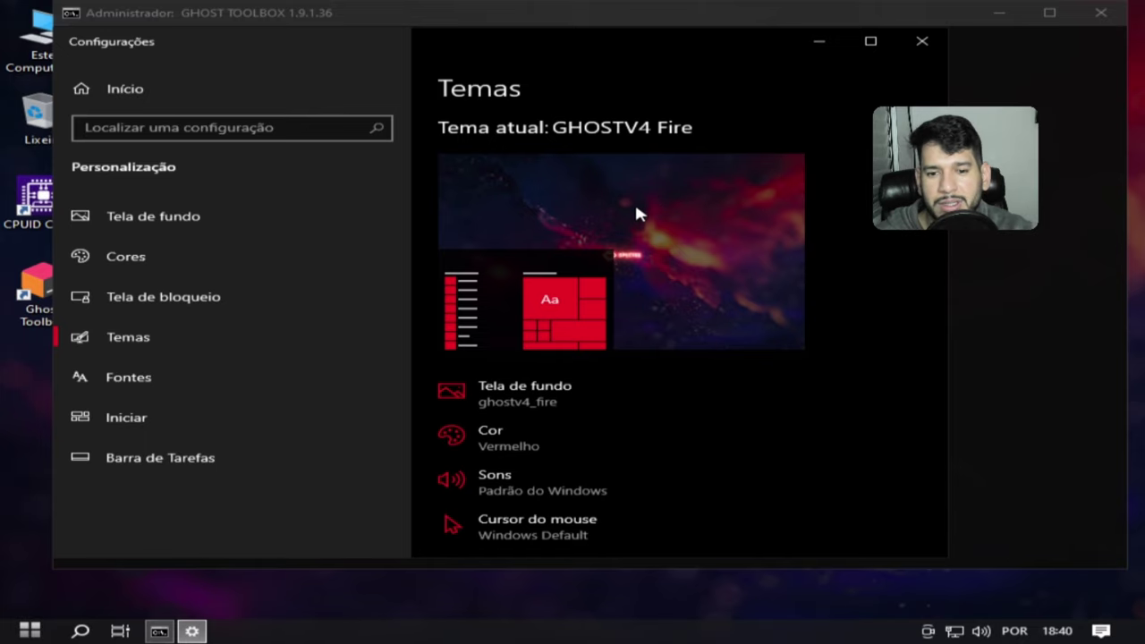
scroll(652, 263, "down", 2)
scroll(646, 299, "up", 2)
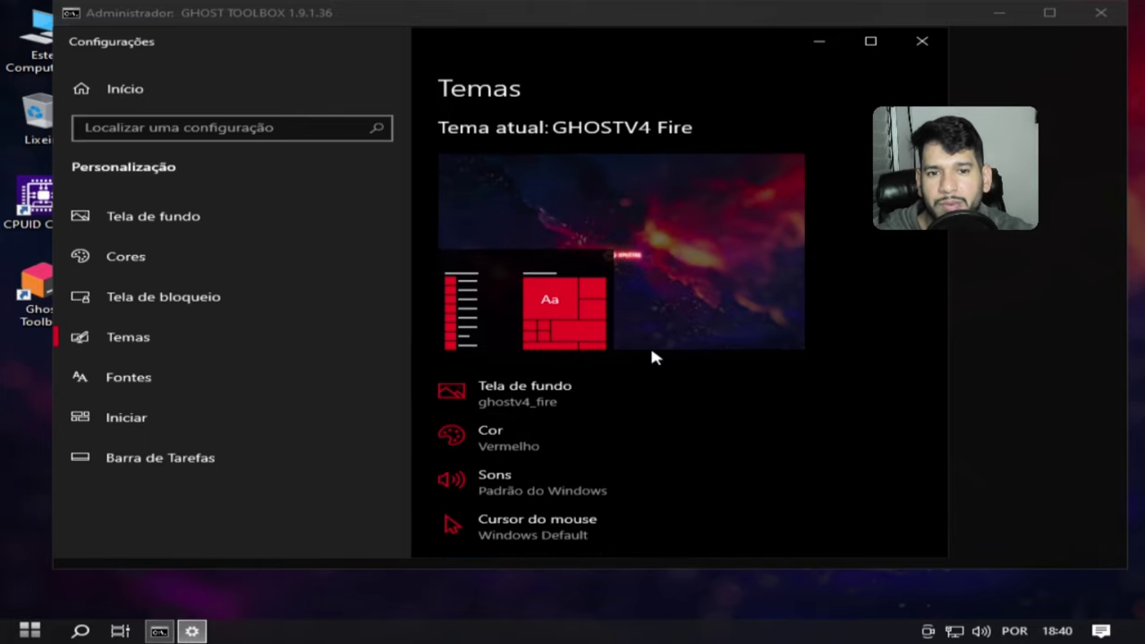
scroll(651, 356, "down", 4)
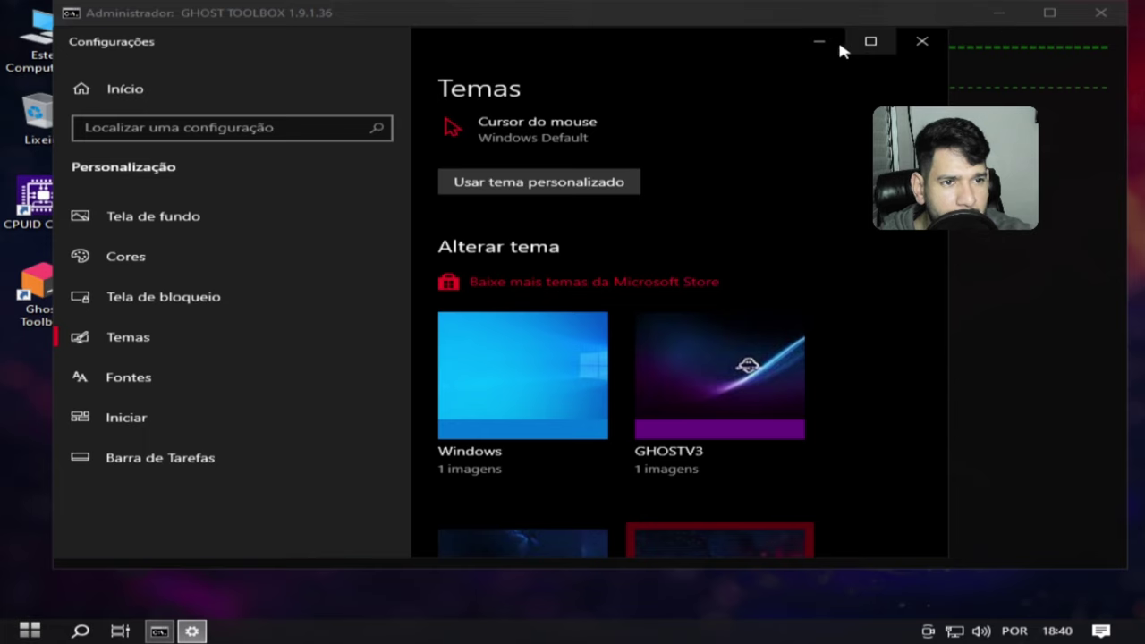
left_click(819, 43)
left_click(1000, 16)
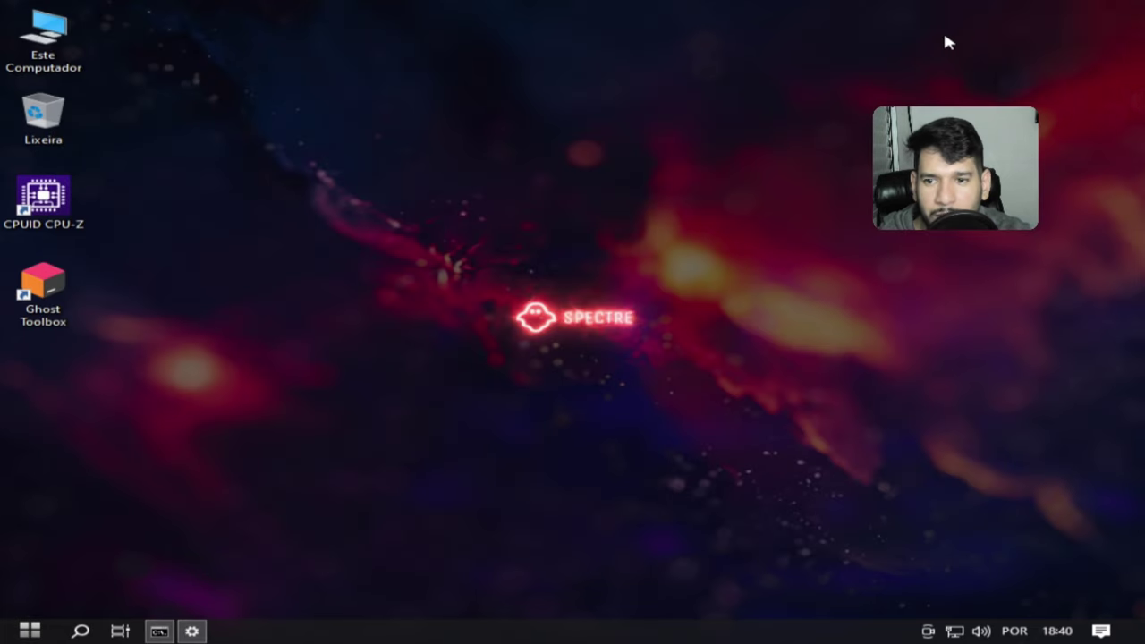
Step: Reopen the Temas page, apply the GHOSTV4 nebula theme, and briefly open the Start menu to check its look
left_click(191, 631)
scroll(787, 443, "down", 6)
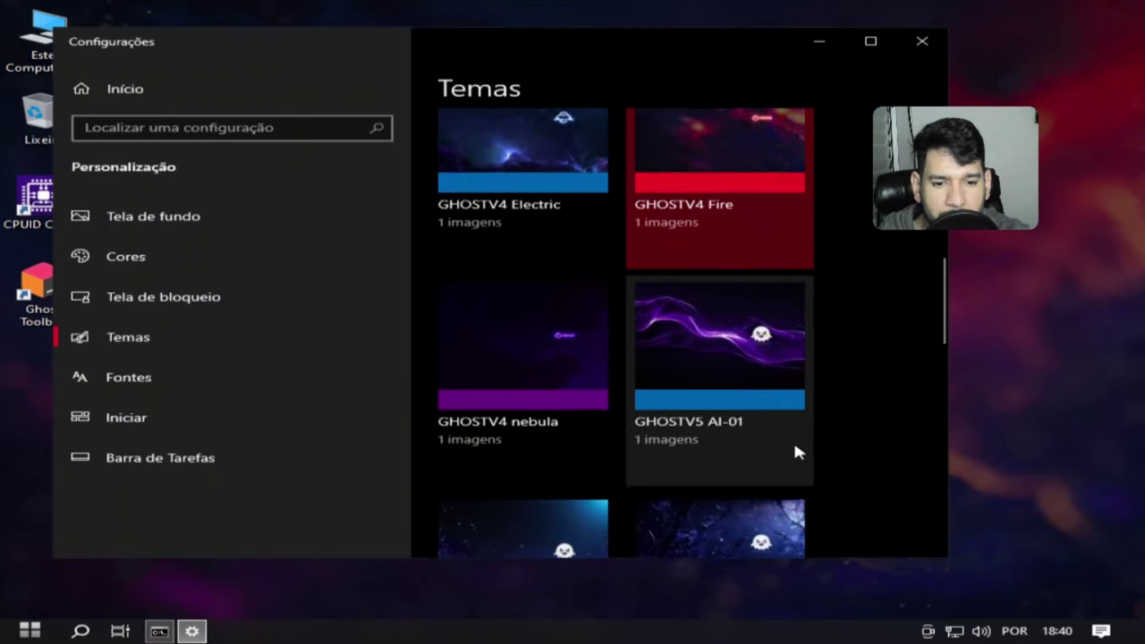
left_click(500, 227)
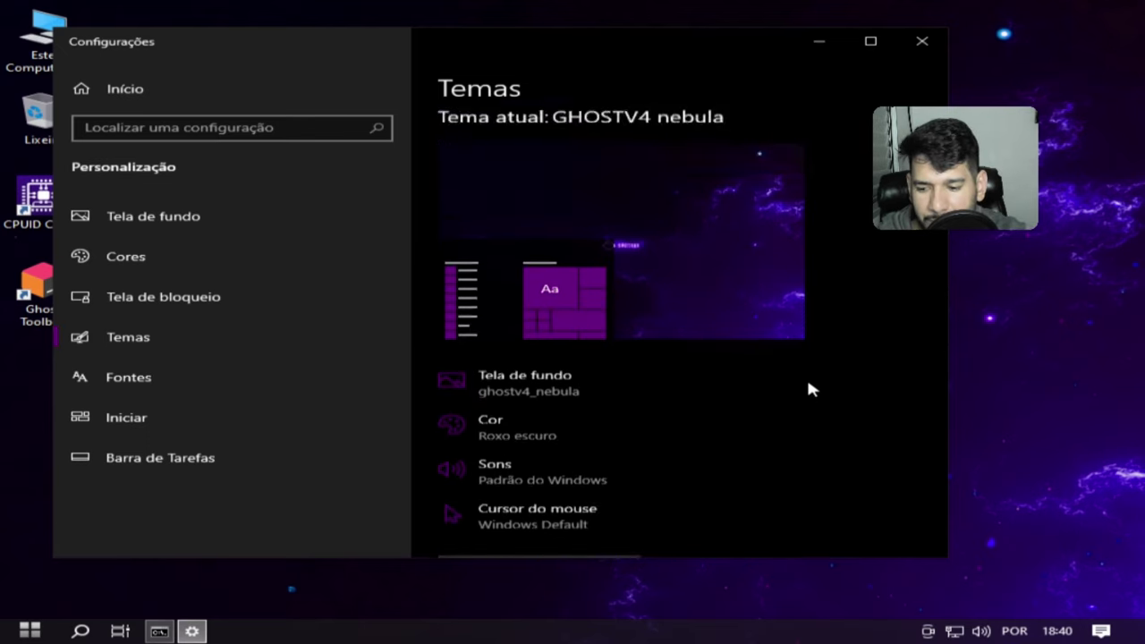
scroll(808, 393, "down", 3)
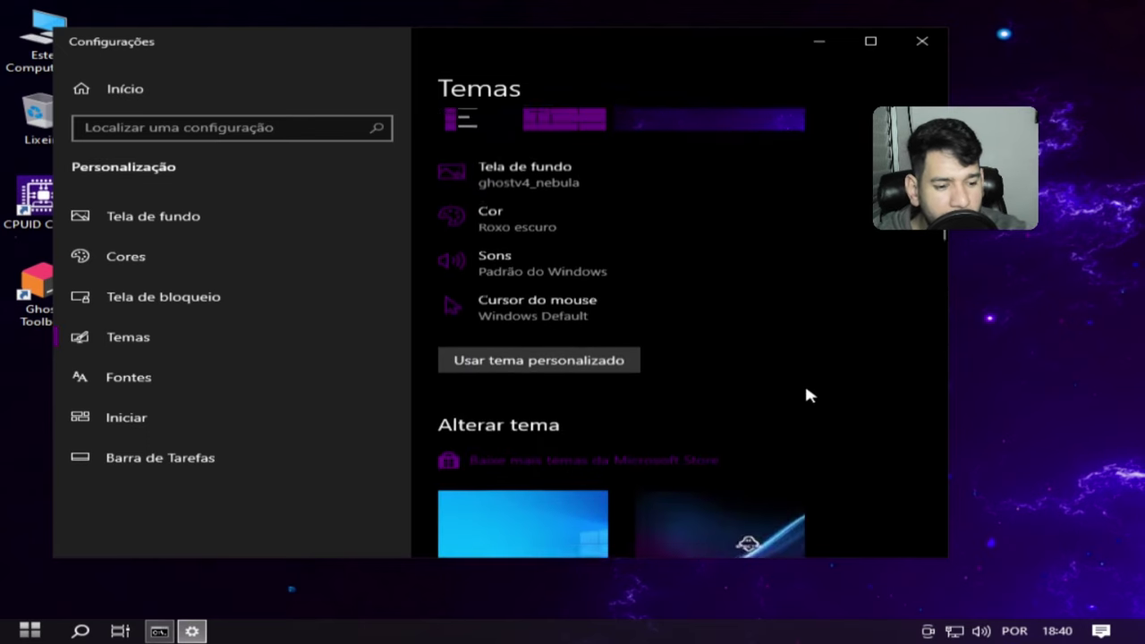
left_click(30, 631)
left_click(46, 634)
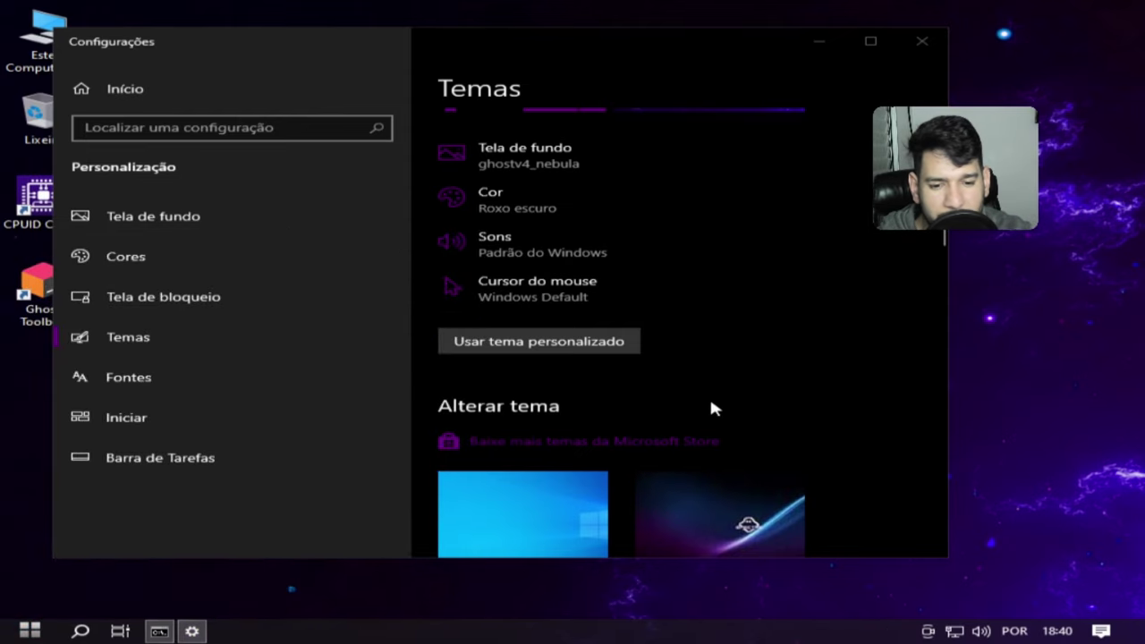
Step: Browse the GHOSTV5 themes, apply GHOSTV5 AI-06, and minimize Configurações to view the wallpaper
scroll(876, 349, "down", 10)
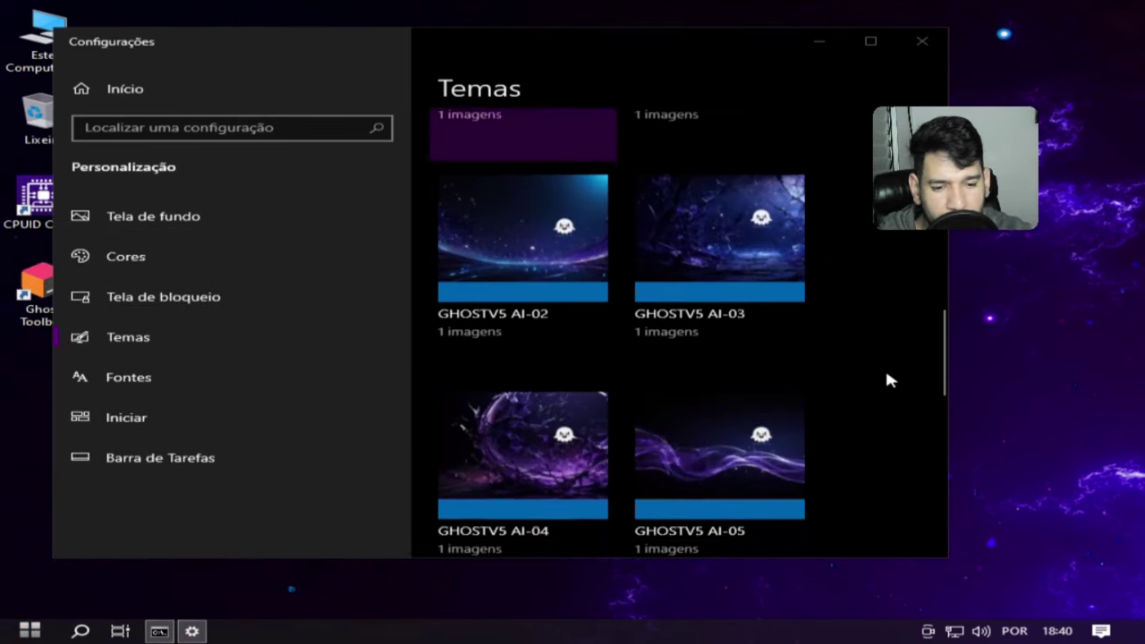
scroll(886, 374, "down", 2)
scroll(887, 373, "up", 1)
scroll(891, 373, "down", 3)
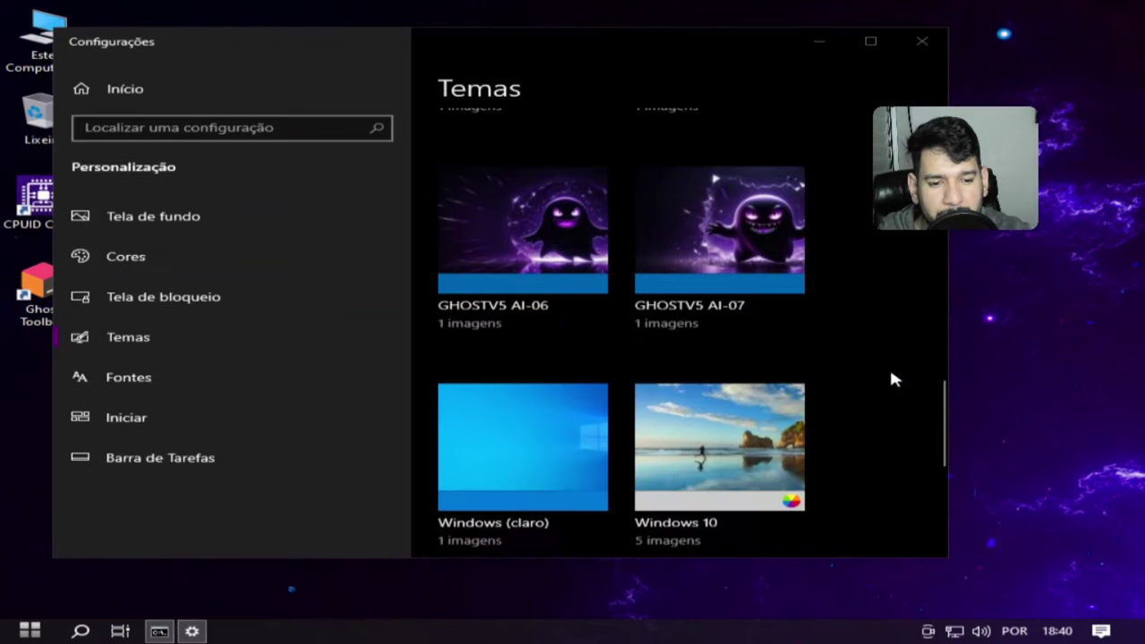
scroll(862, 329, "up", 3)
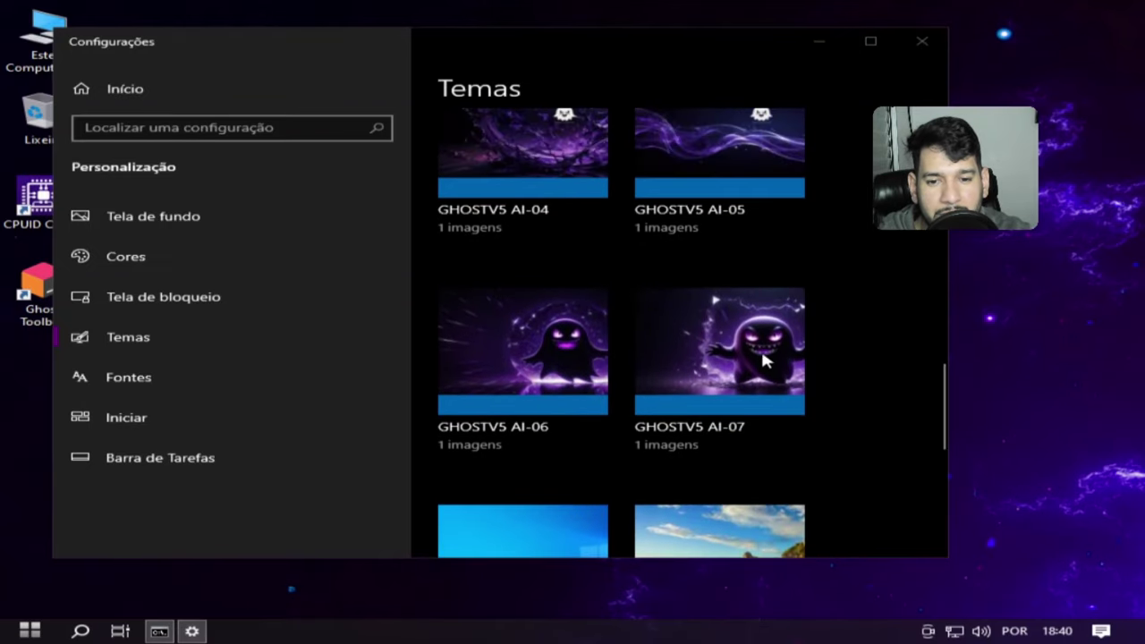
left_click(500, 359)
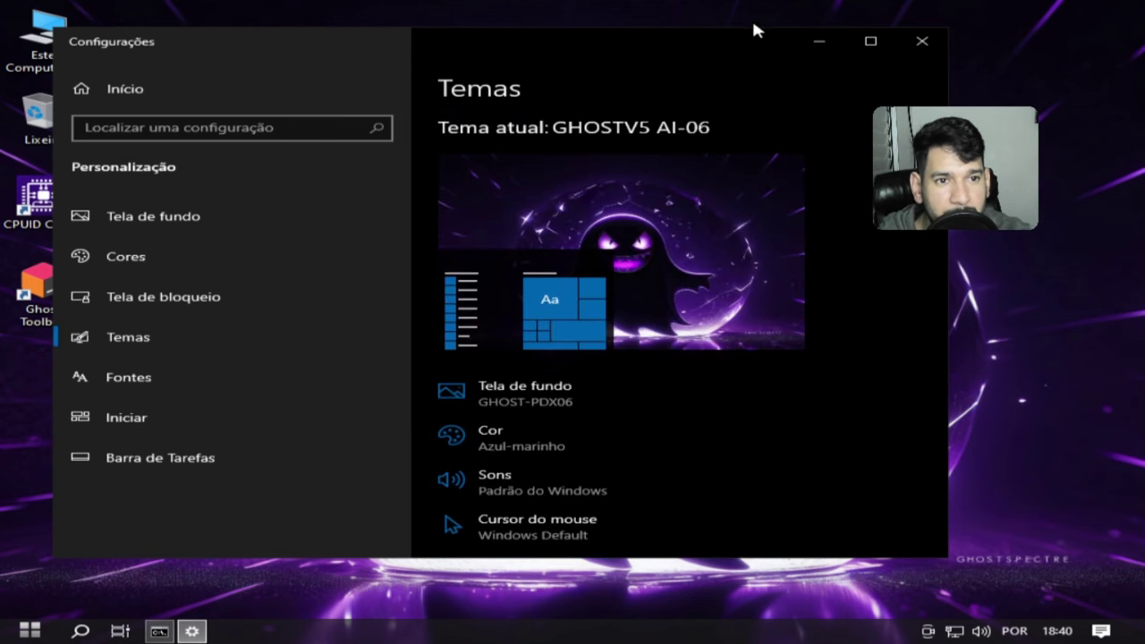
left_click(820, 42)
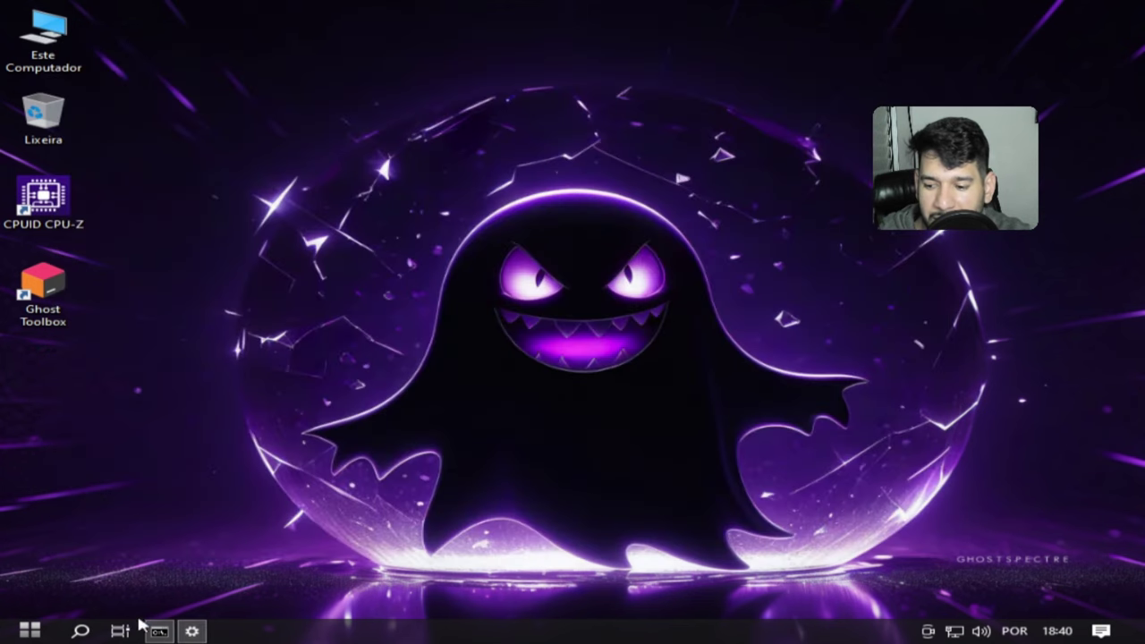
Step: Reopen the Temas page, apply the GHOSTV5 AI-07 theme, and minimize Configurações to view the wallpaper
mouse_move(192, 633)
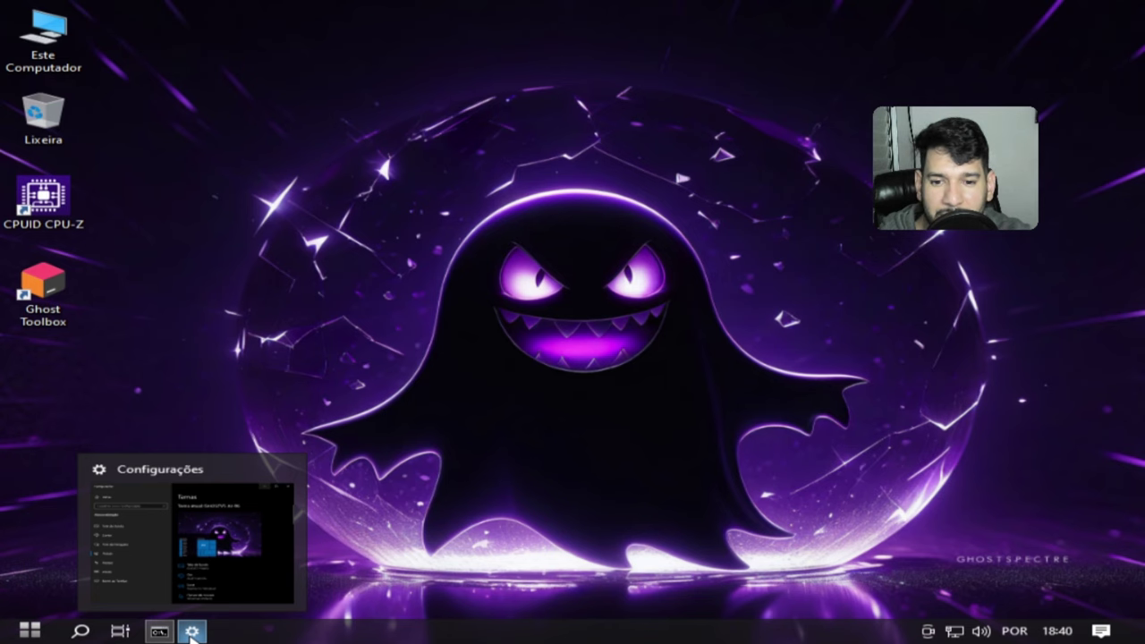
left_click(191, 633)
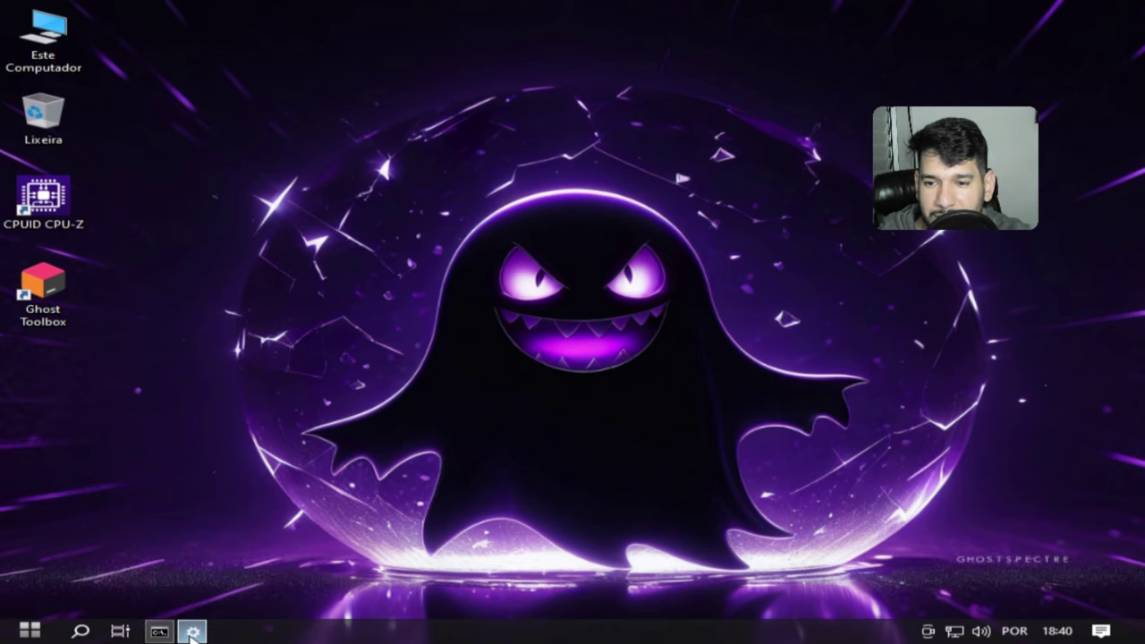
scroll(687, 393, "down", 5)
scroll(703, 408, "down", 10)
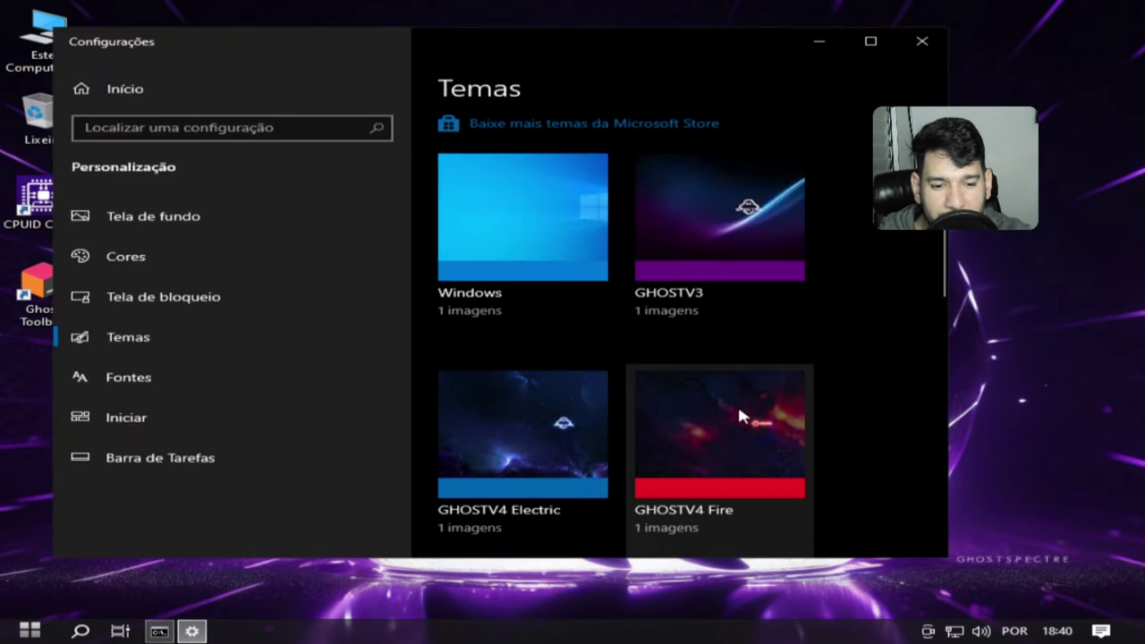
scroll(774, 420, "down", 1)
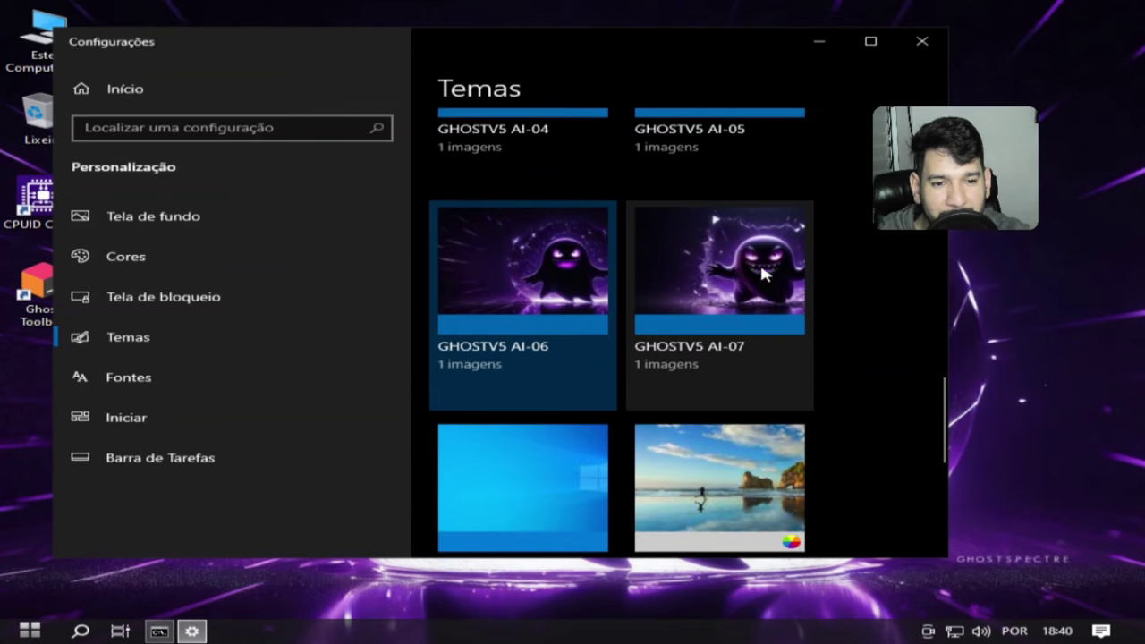
left_click(759, 263)
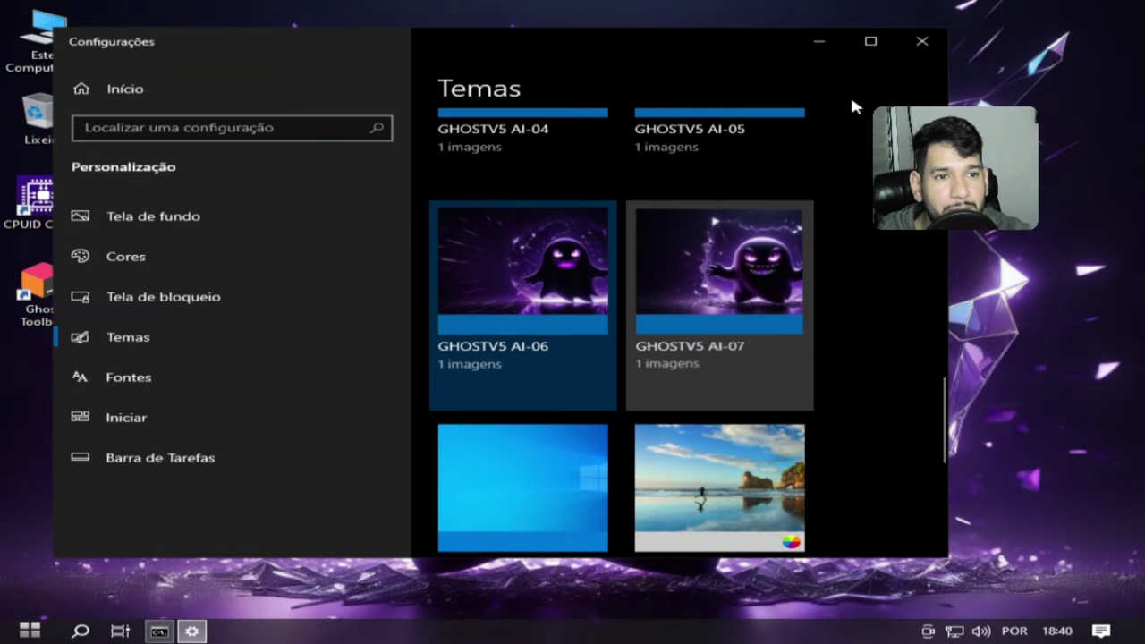
left_click(829, 42)
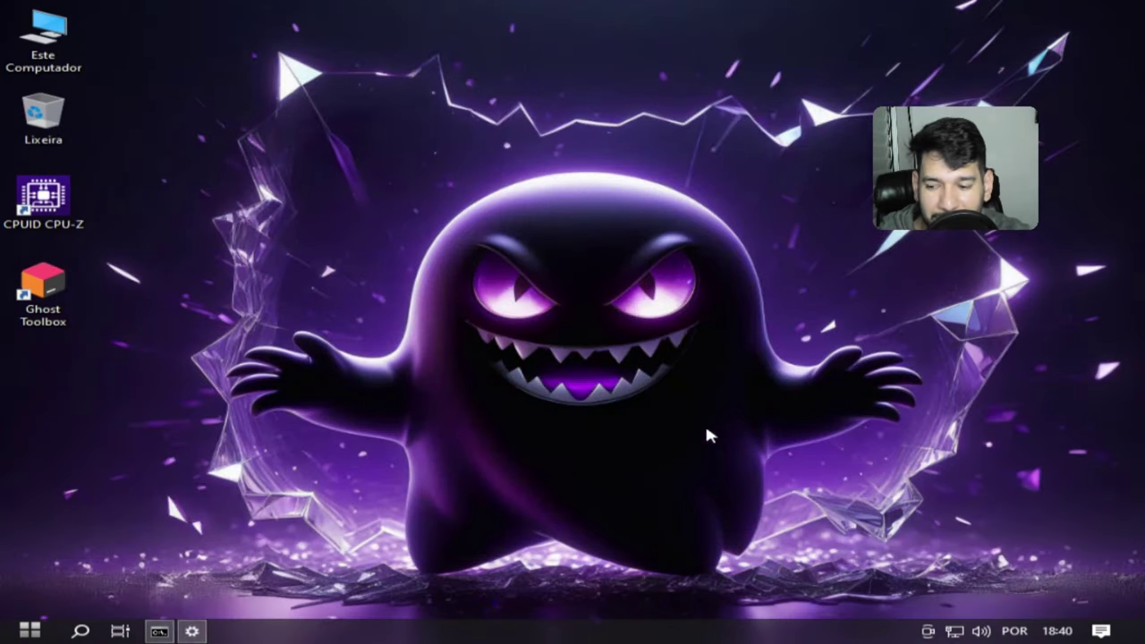
Step: Bring back the theme list, apply the GHOSTV5 AI-04 theme, and minimize Configurações to view the desktop
left_click(192, 630)
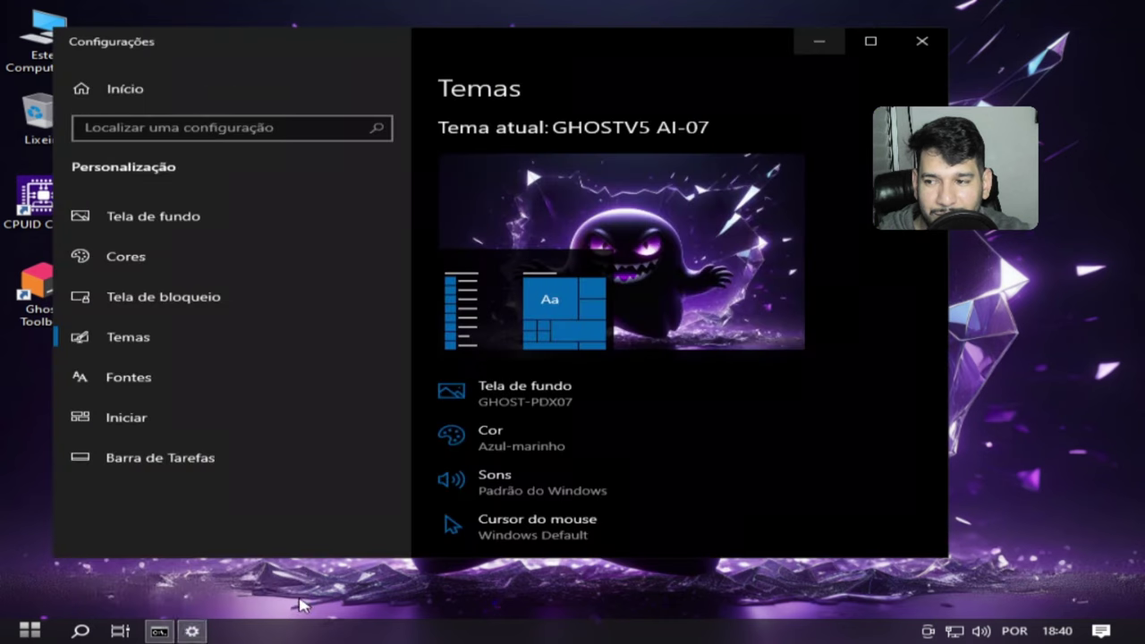
scroll(814, 428, "down", 12)
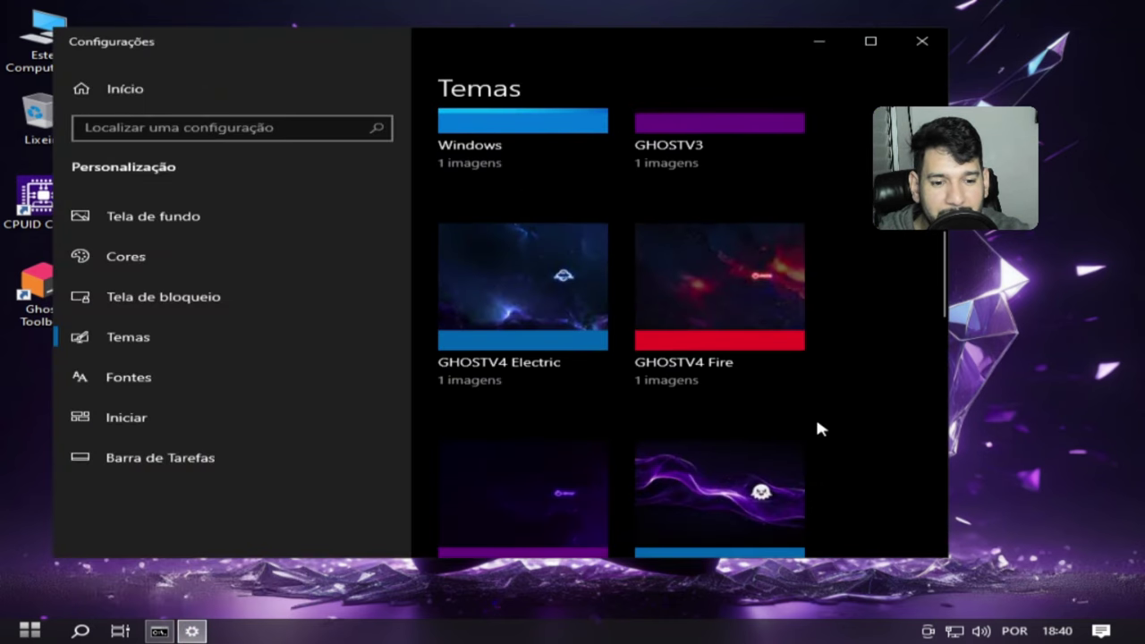
scroll(816, 424, "down", 2)
scroll(816, 424, "up", 2)
scroll(817, 420, "down", 4)
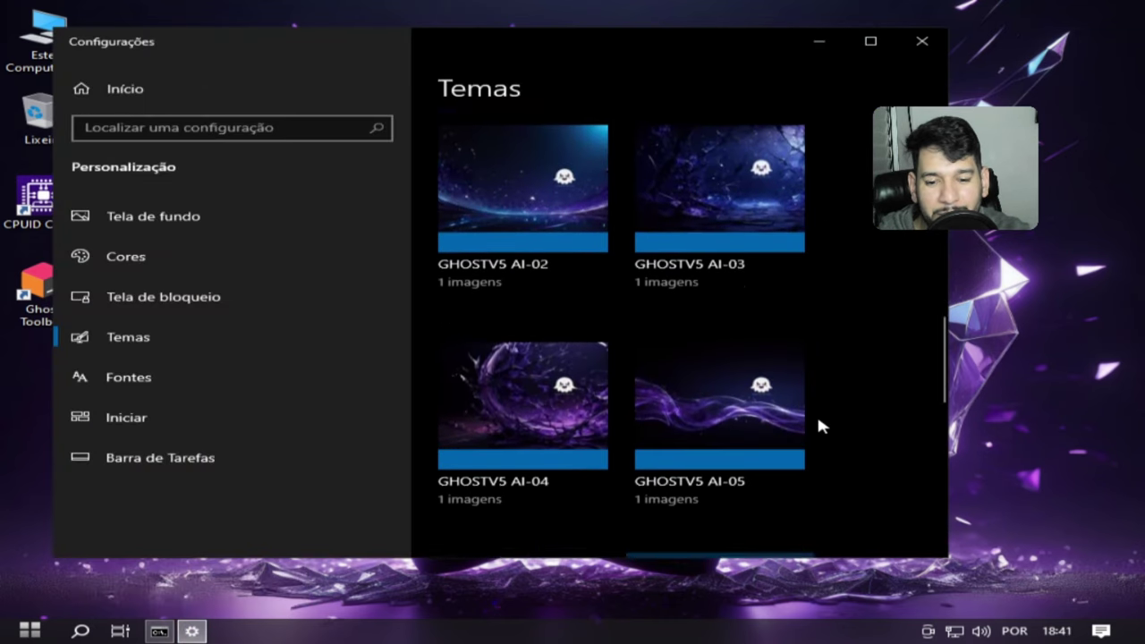
scroll(815, 399, "down", 1)
scroll(801, 367, "up", 1)
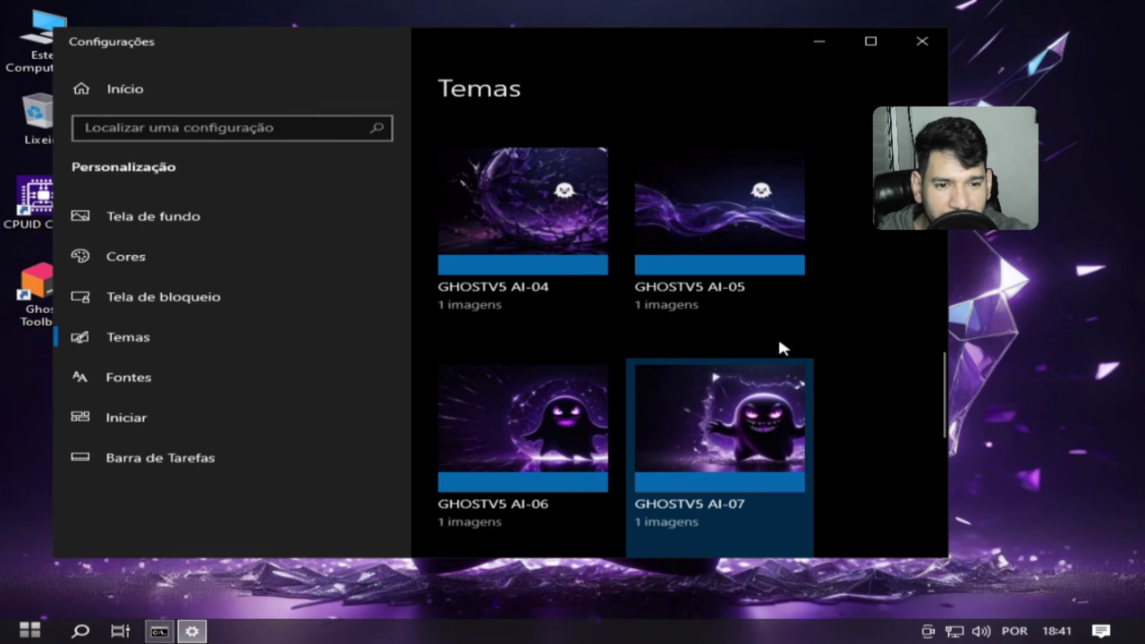
scroll(774, 333, "up", 2)
left_click(488, 381)
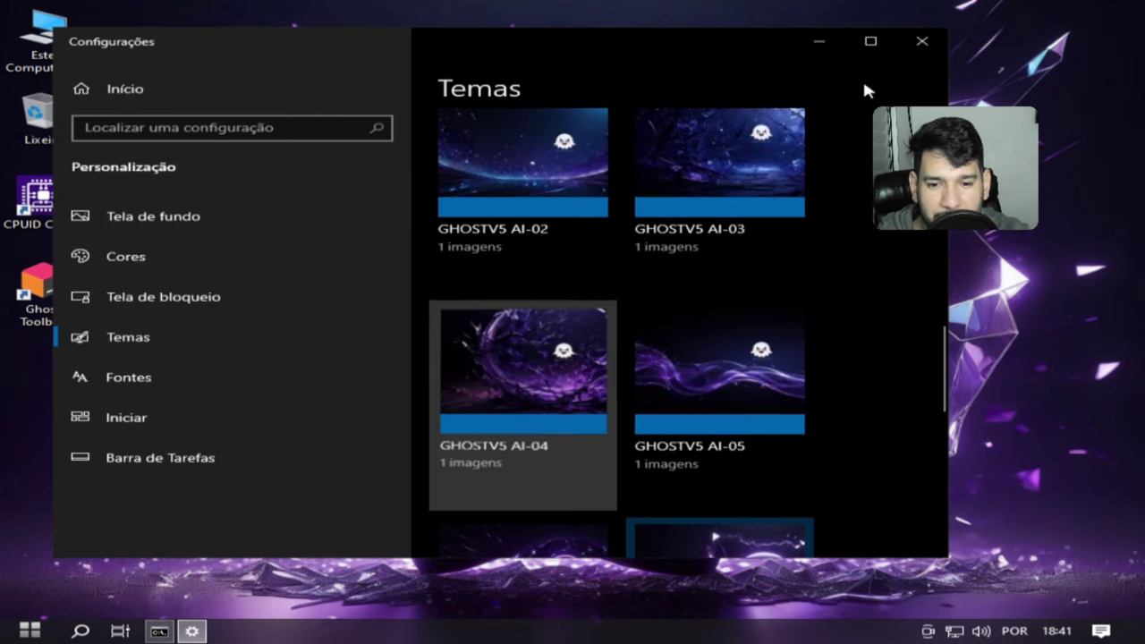
left_click(815, 41)
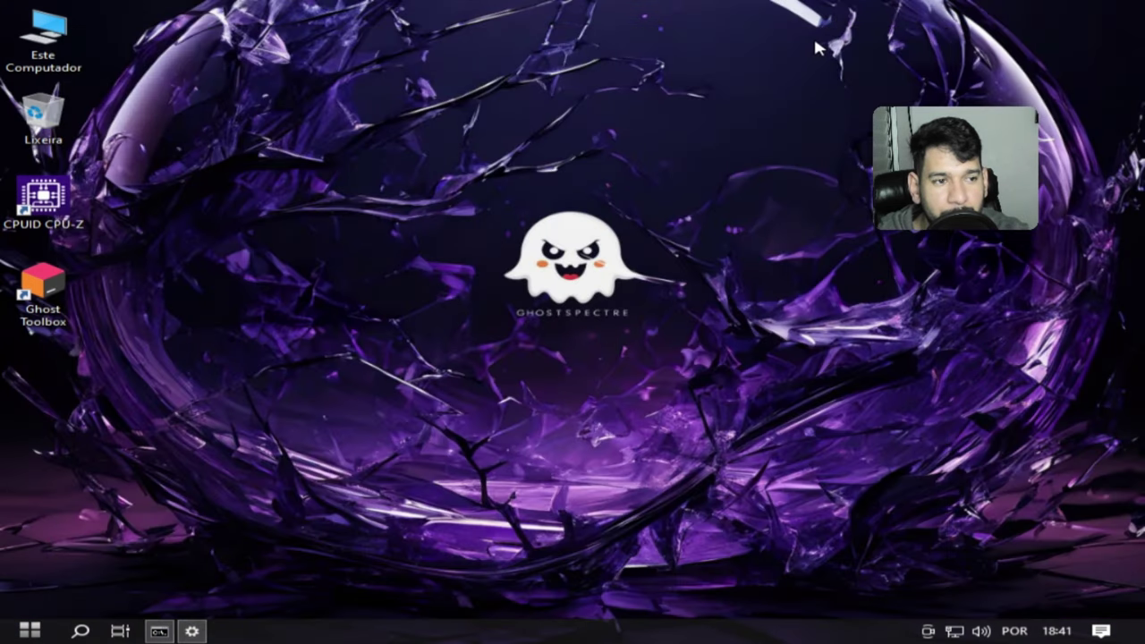
Step: Restore Configurações, browse the full theme list, apply GHOSTV5 AI-02, and minimize the window again
left_click(189, 632)
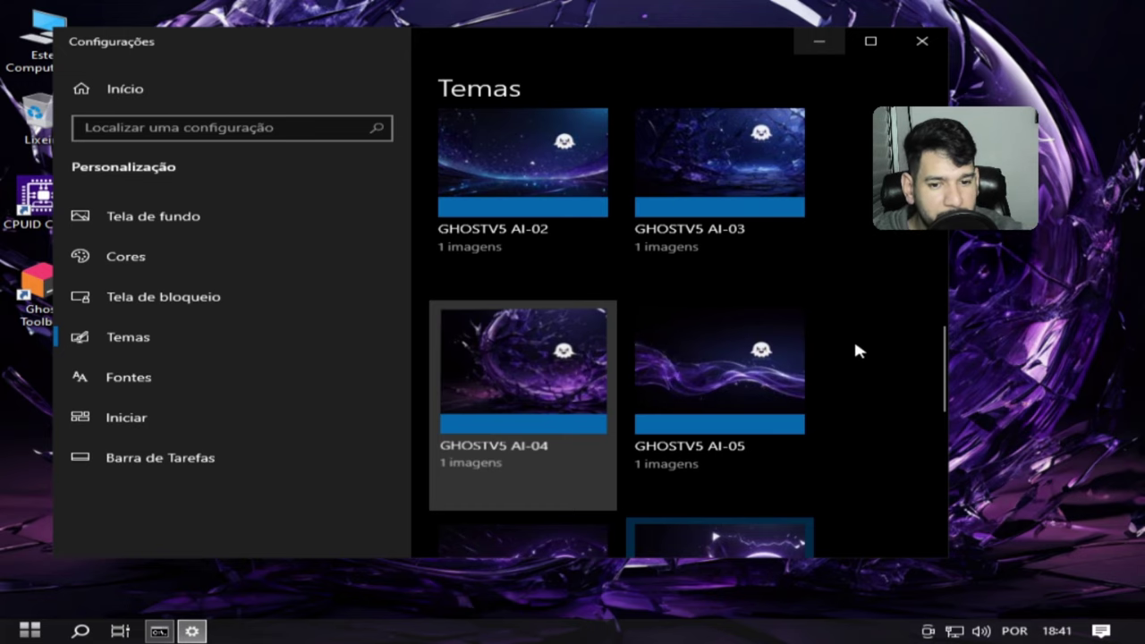
scroll(856, 348, "up", 10)
scroll(844, 366, "down", 2)
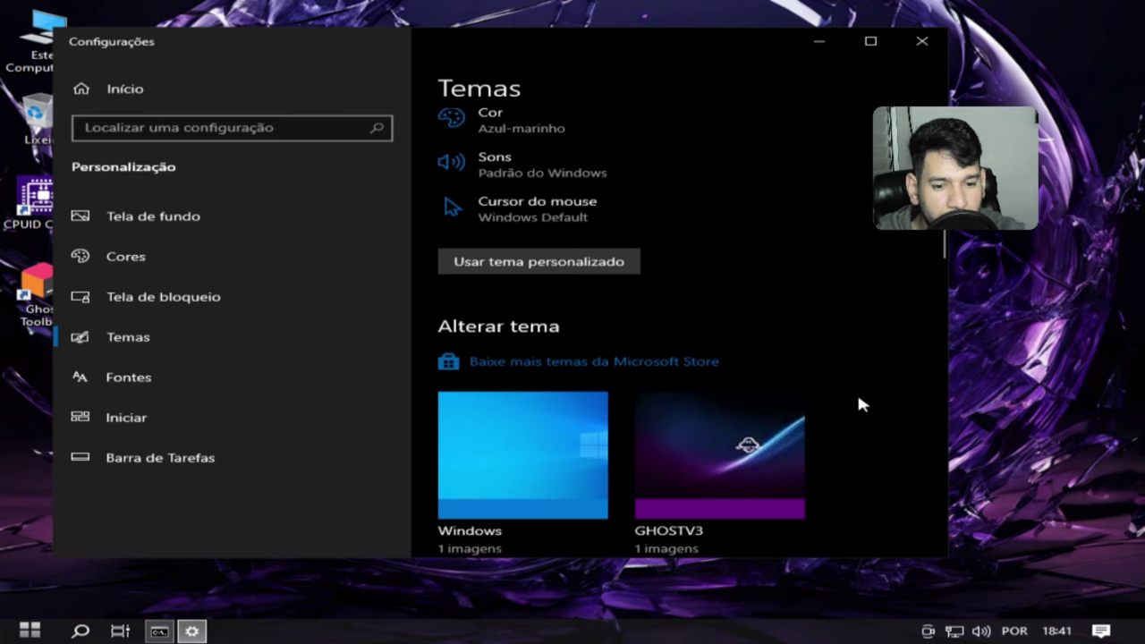
scroll(859, 399, "down", 4)
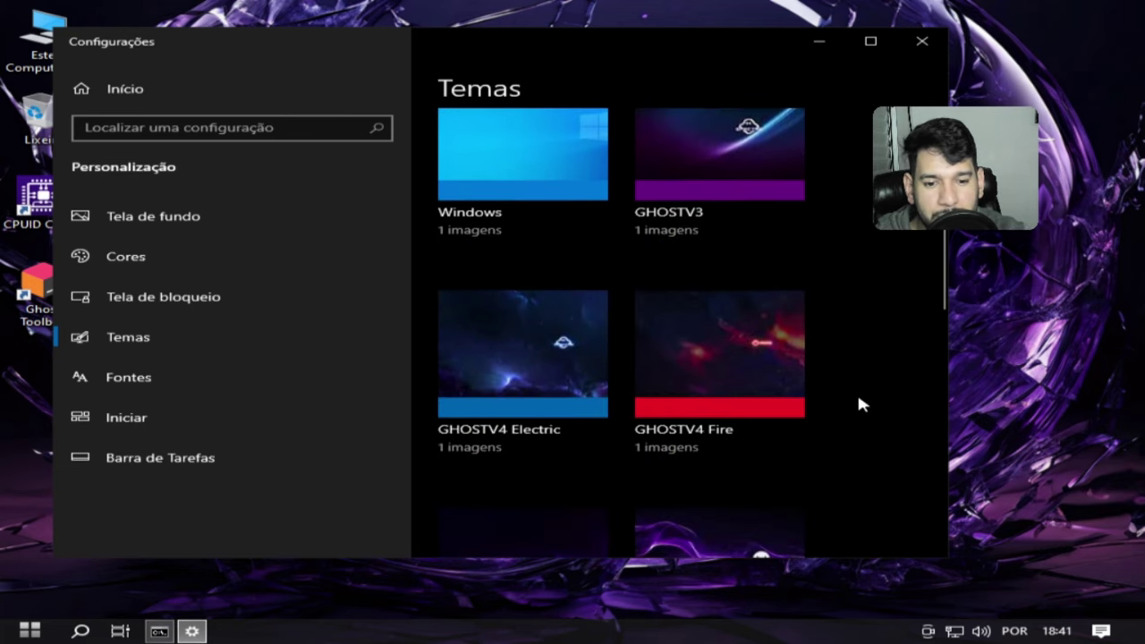
scroll(859, 399, "down", 6)
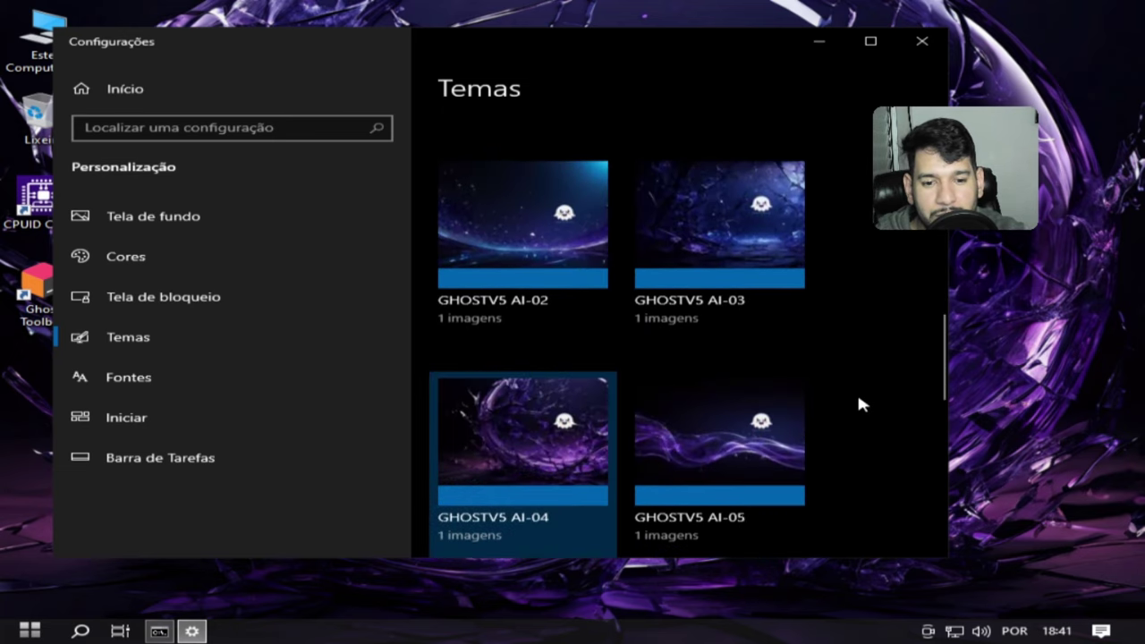
scroll(859, 399, "down", 5)
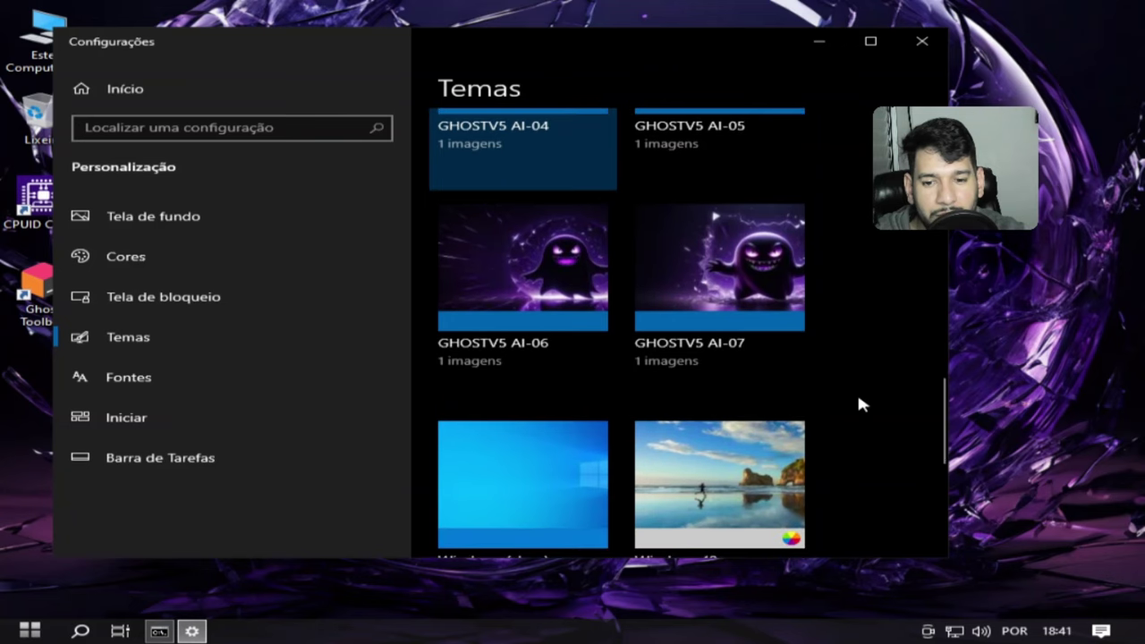
scroll(858, 399, "down", 4)
scroll(856, 398, "up", 4)
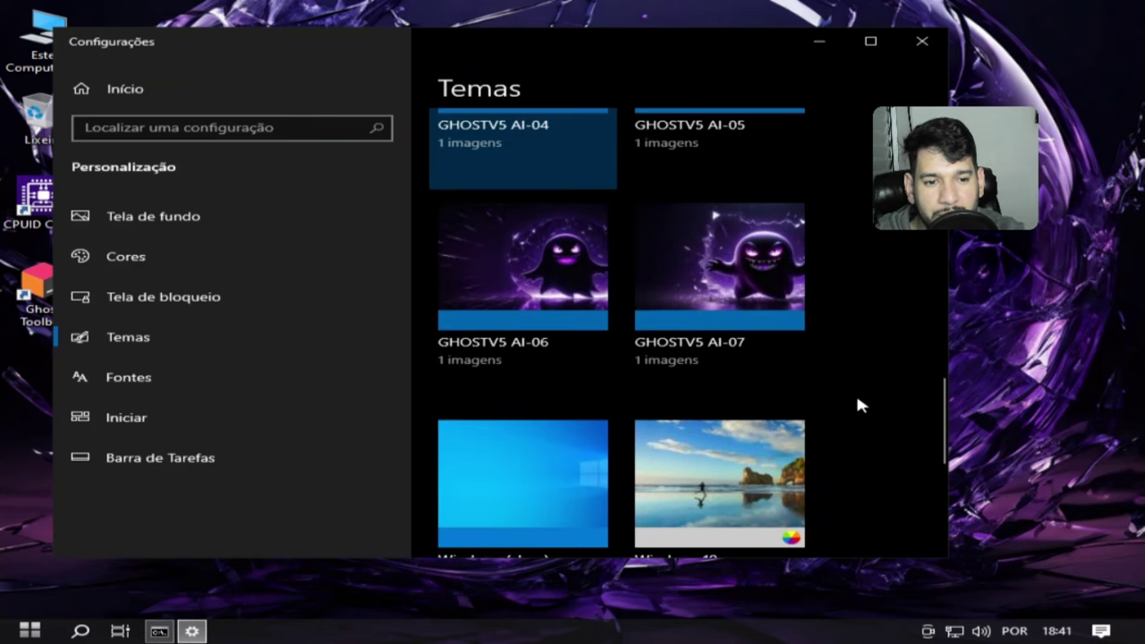
scroll(857, 399, "up", 4)
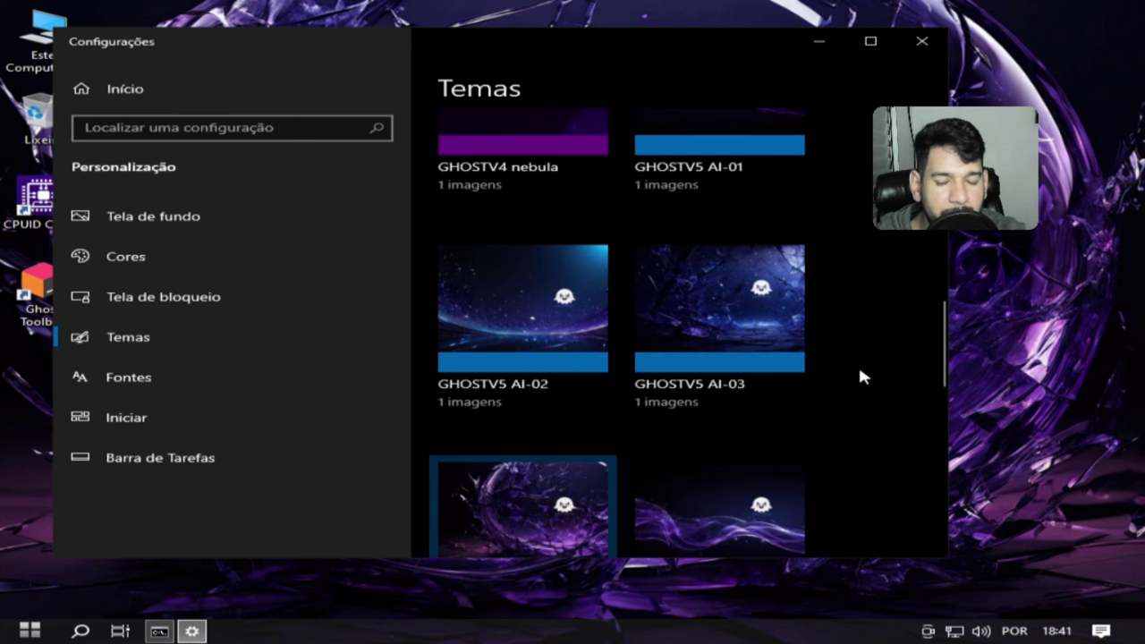
scroll(858, 364, "down", 1)
left_click(582, 251)
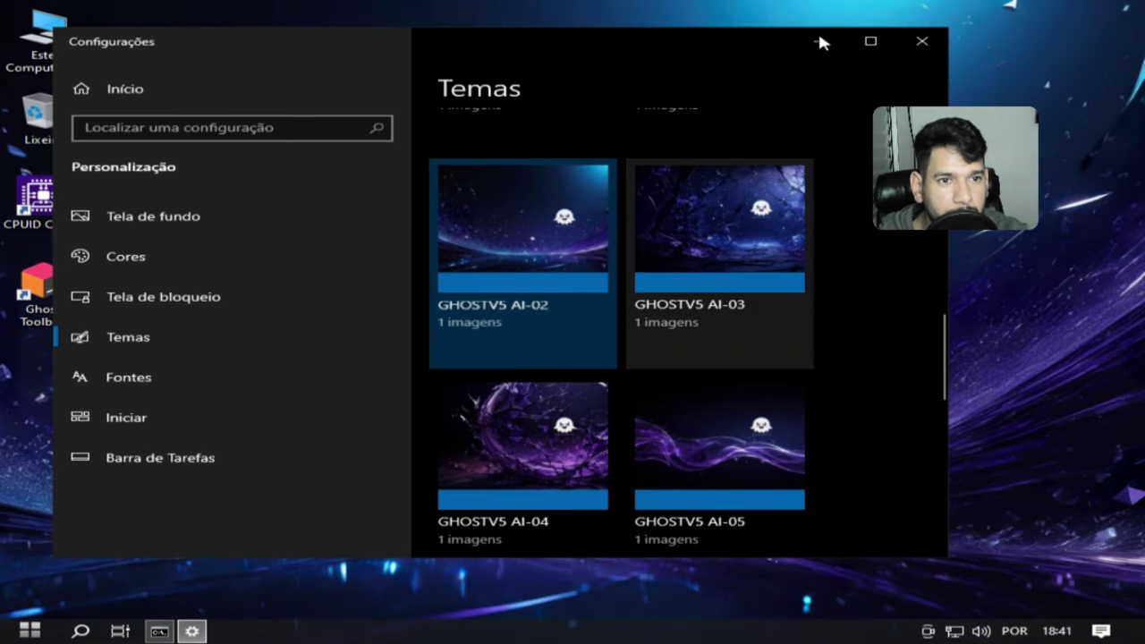
left_click(817, 45)
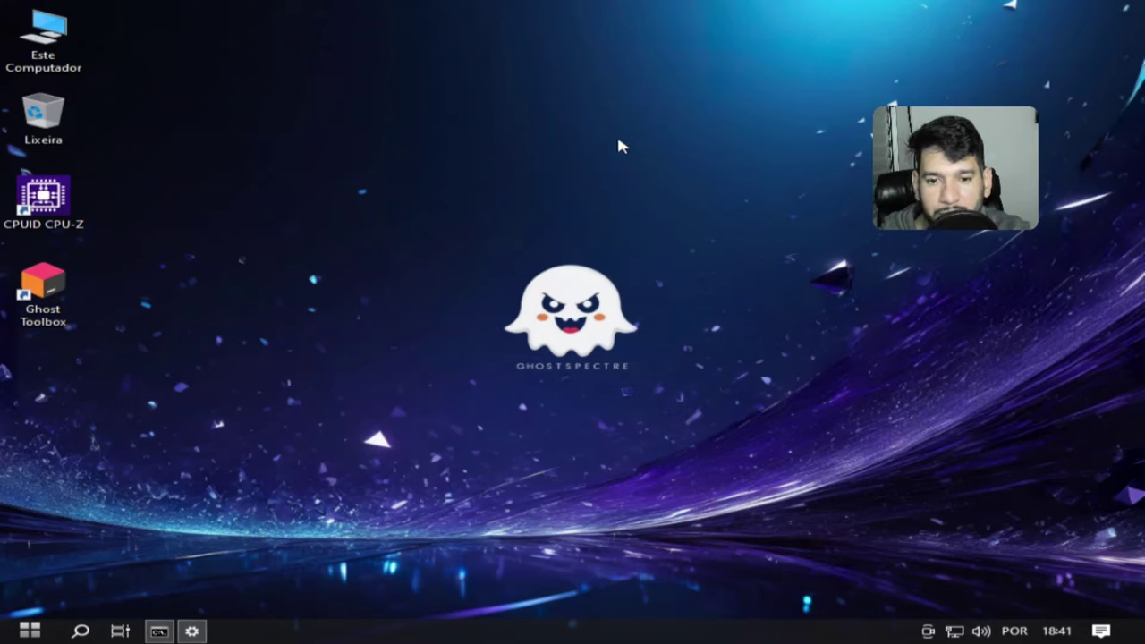
Step: Check which apps the Start menu lists in the Aplicativos folder under Todos os Programas, and close the menu
left_click(31, 629)
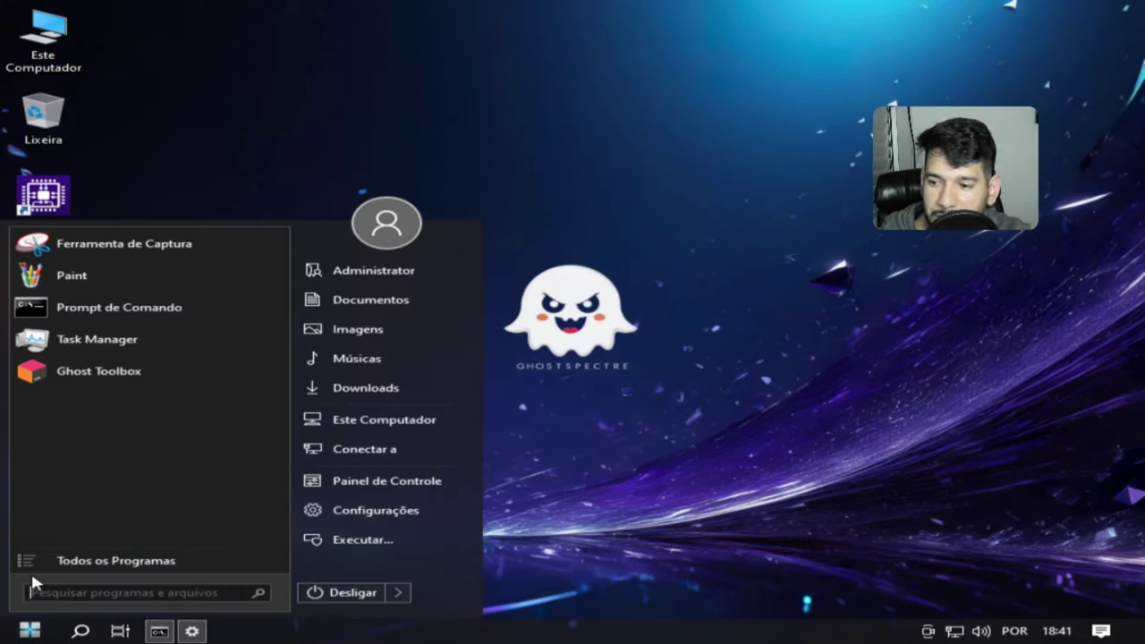
left_click(45, 558)
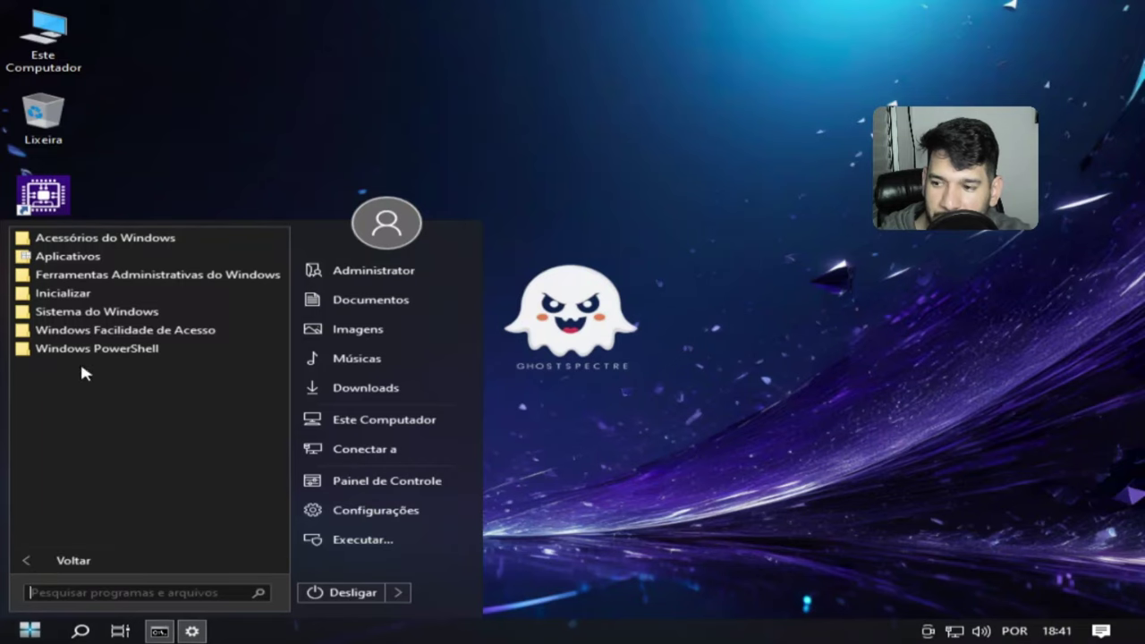
left_click(77, 257)
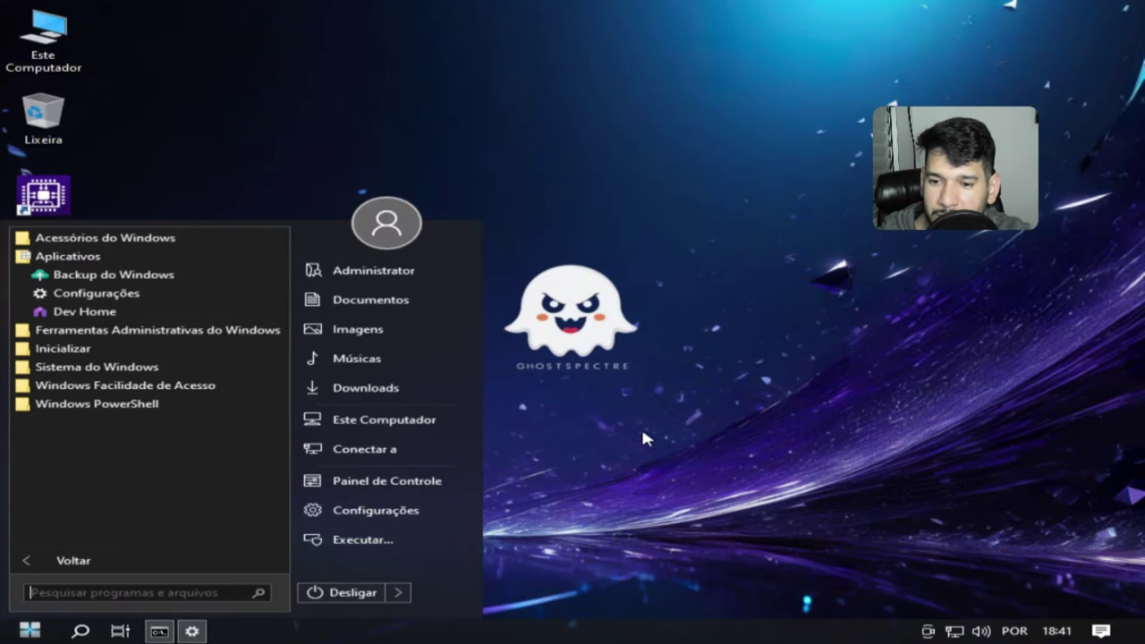
left_click(793, 476)
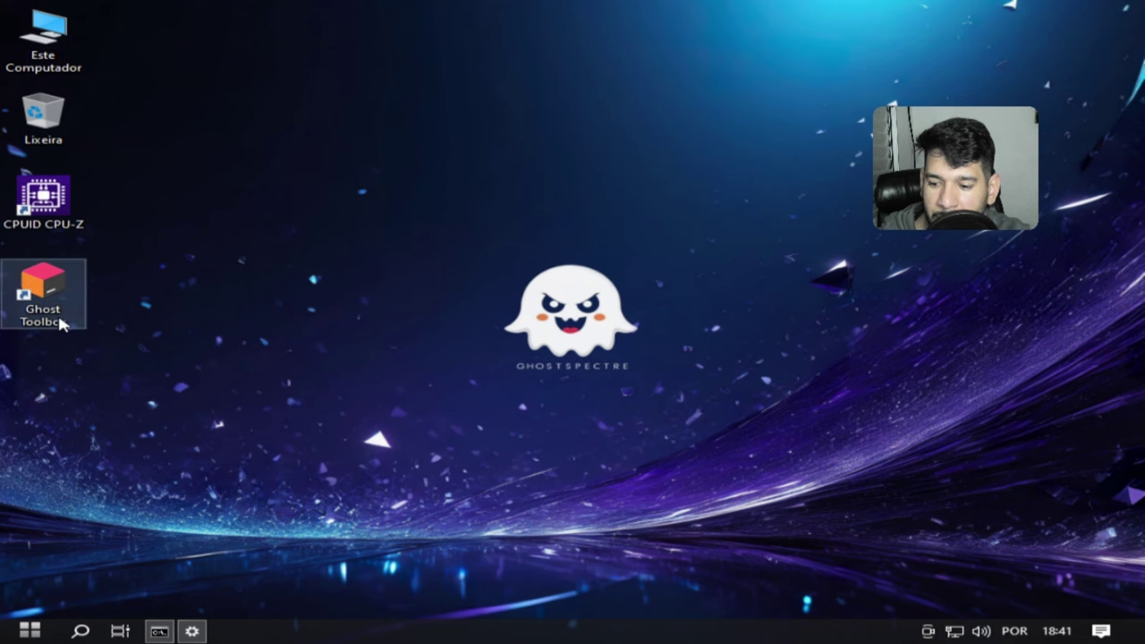
Step: Bring up the Ghost Toolbox window, dismiss the Start menu over it, and close the toolbox
left_click(160, 631)
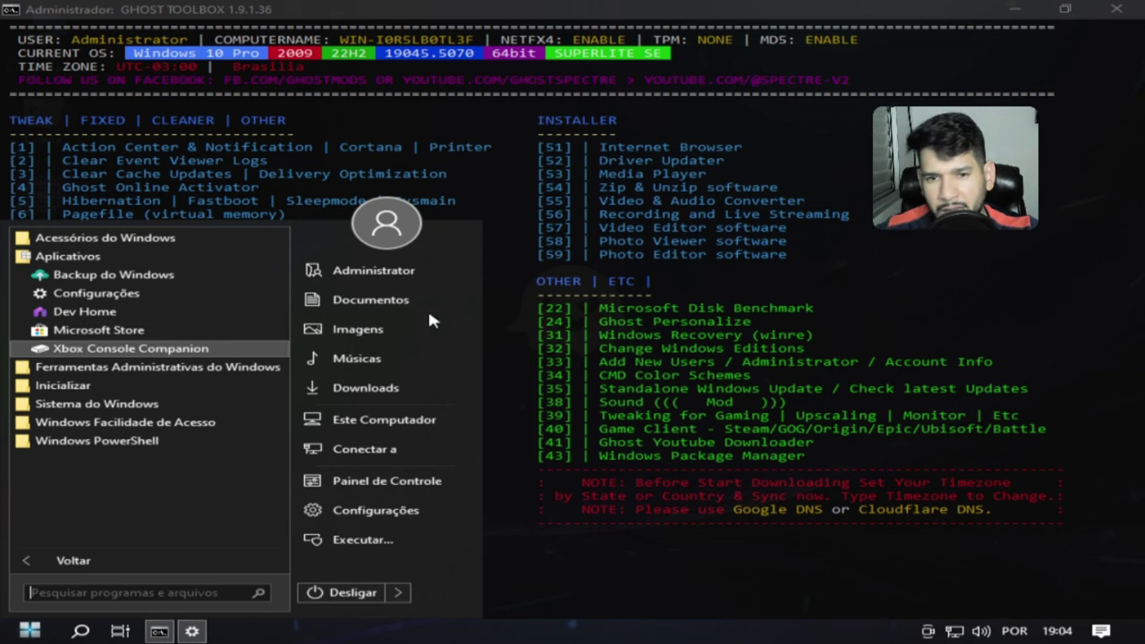
left_click(1052, 123)
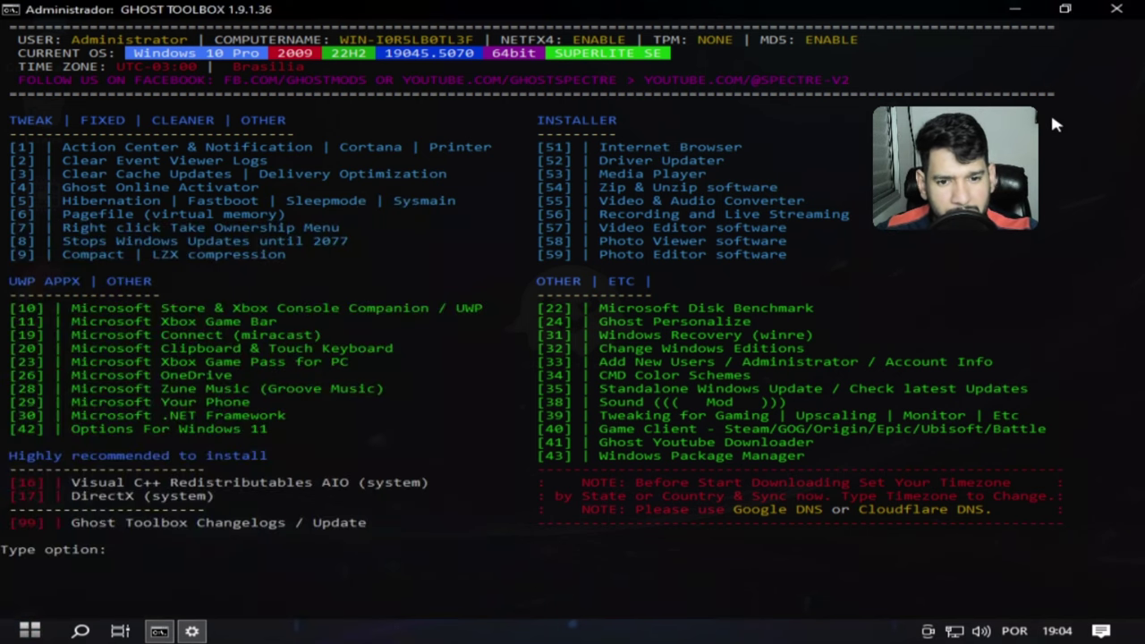
left_click(1118, 17)
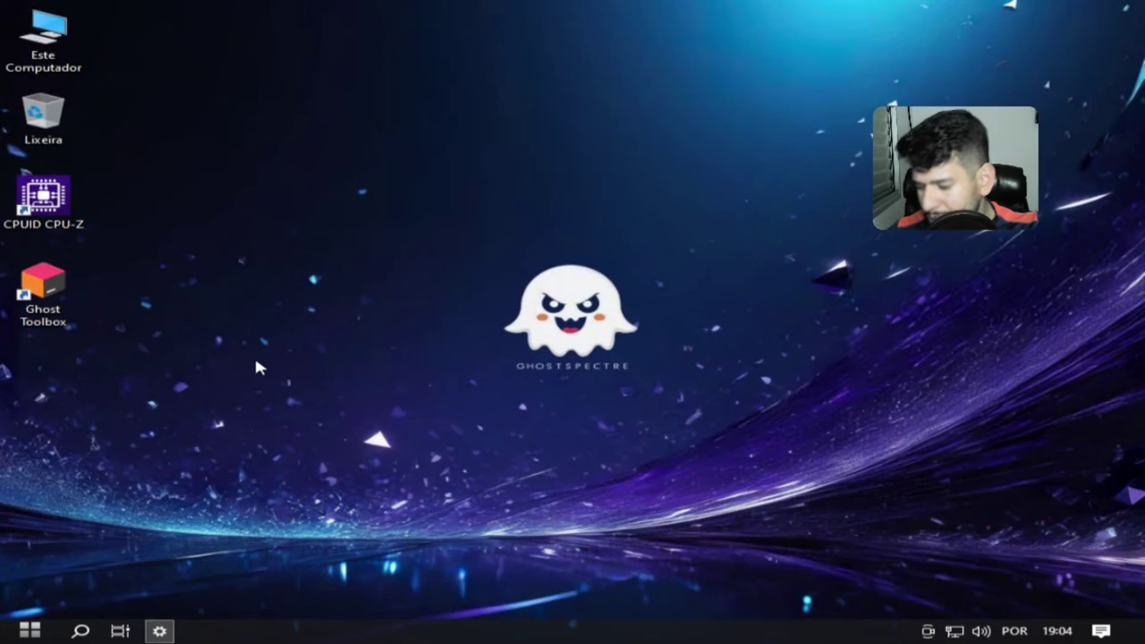
Step: Open Power Options from the desktop's Ghost Mode options, reveal the additional power plans, and select the GameTurbo plan
right_click(289, 348)
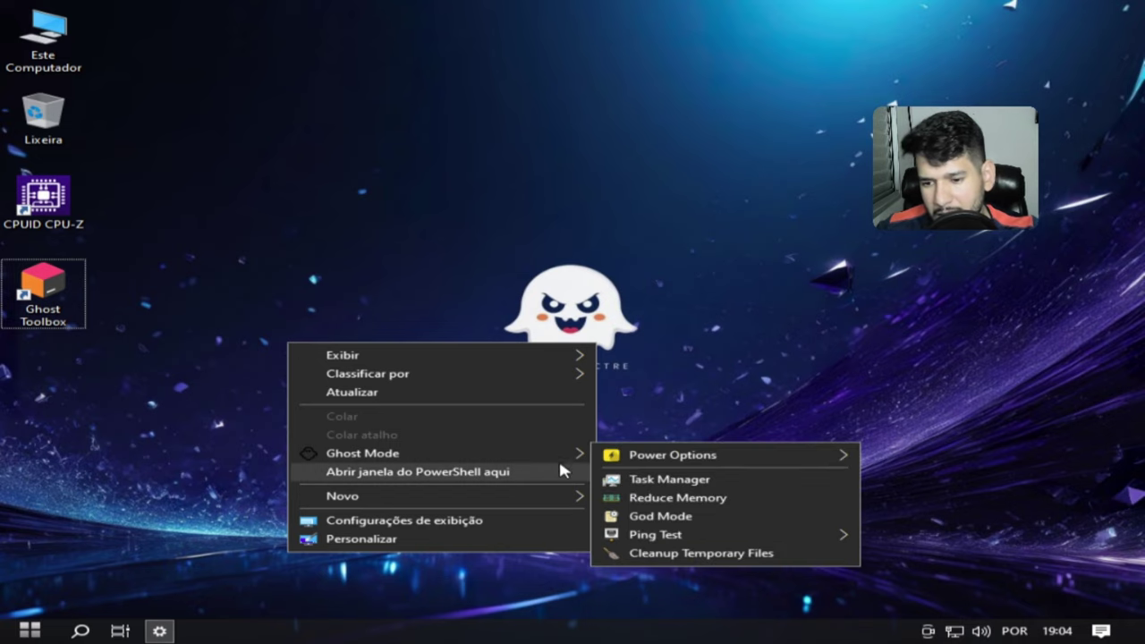
mouse_move(558, 452)
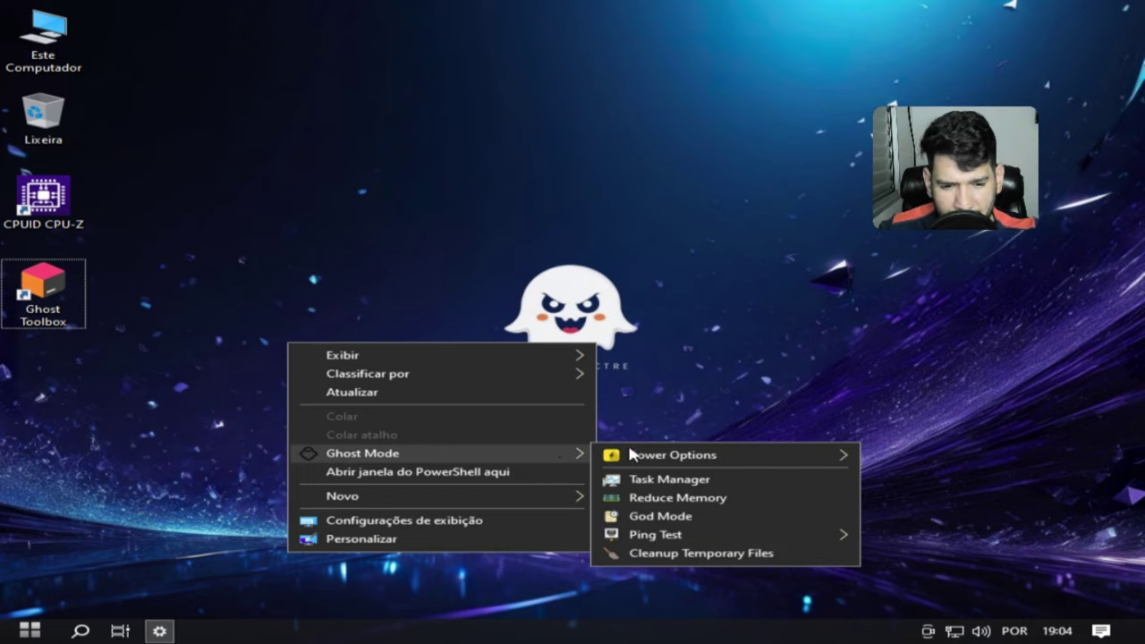
mouse_move(691, 458)
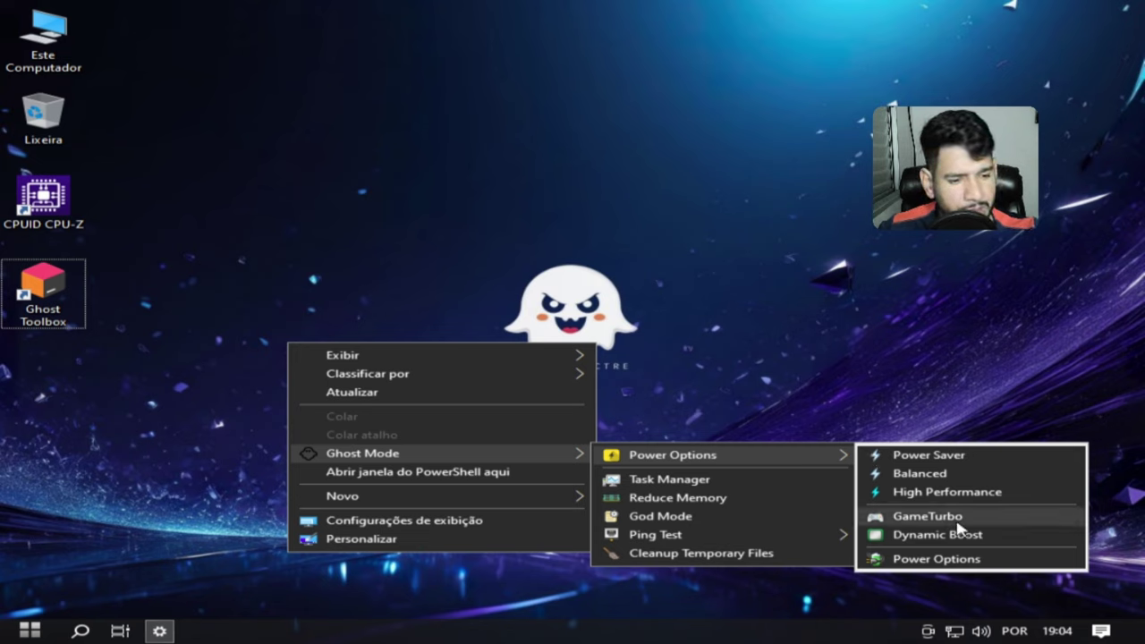
left_click(922, 560)
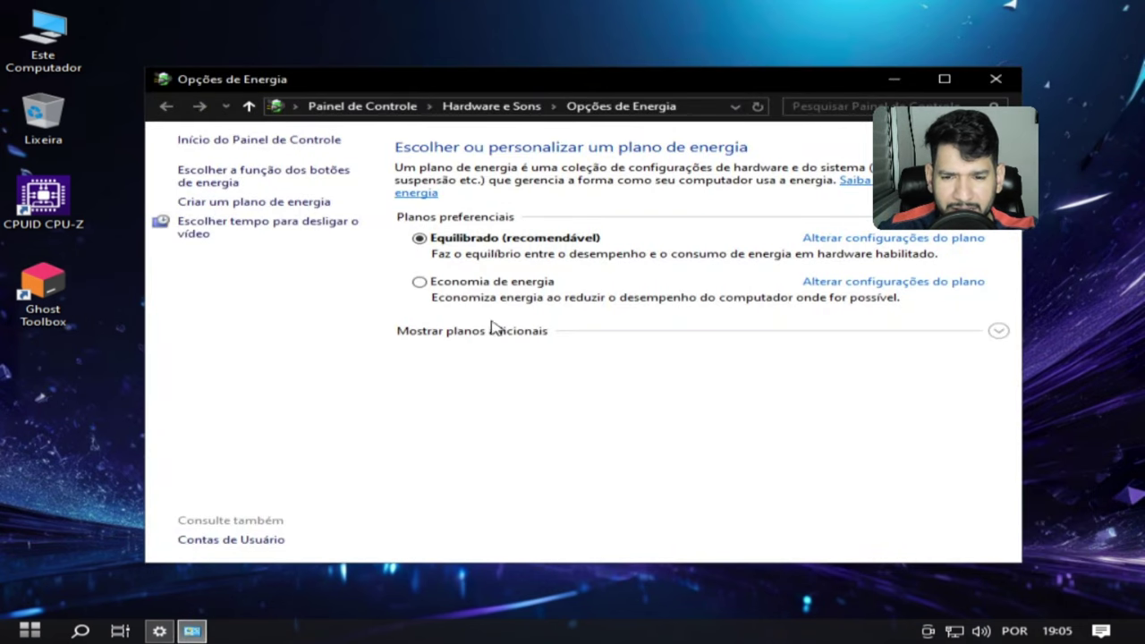
left_click(993, 333)
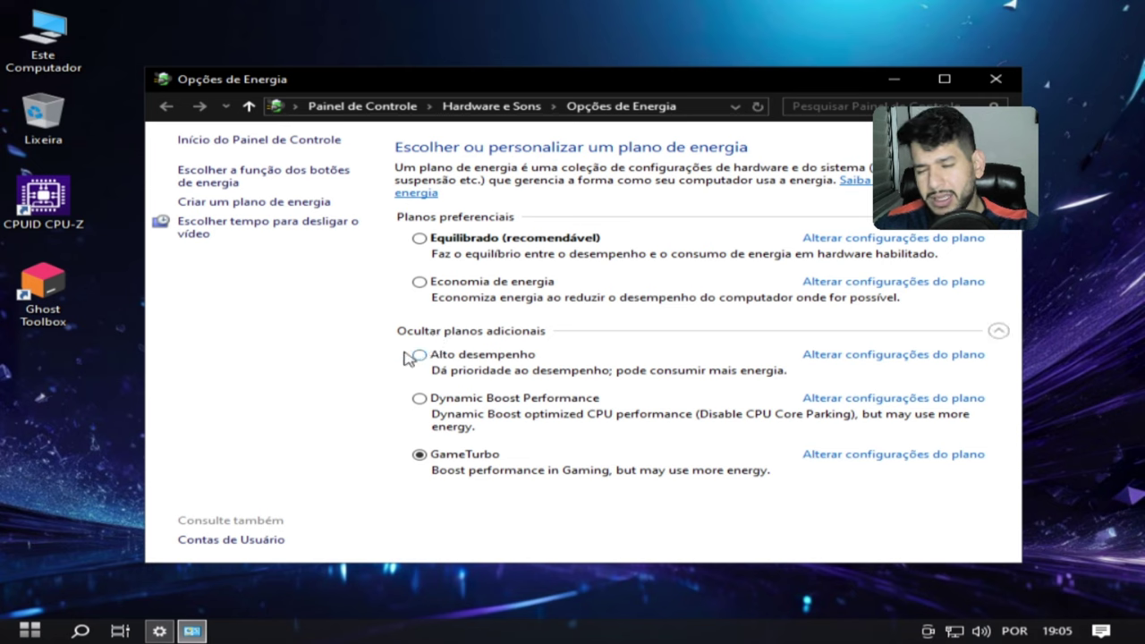
Step: Open God Mode from the desktop's Ghost Mode options, look through its list of system settings, and close the window
right_click(82, 414)
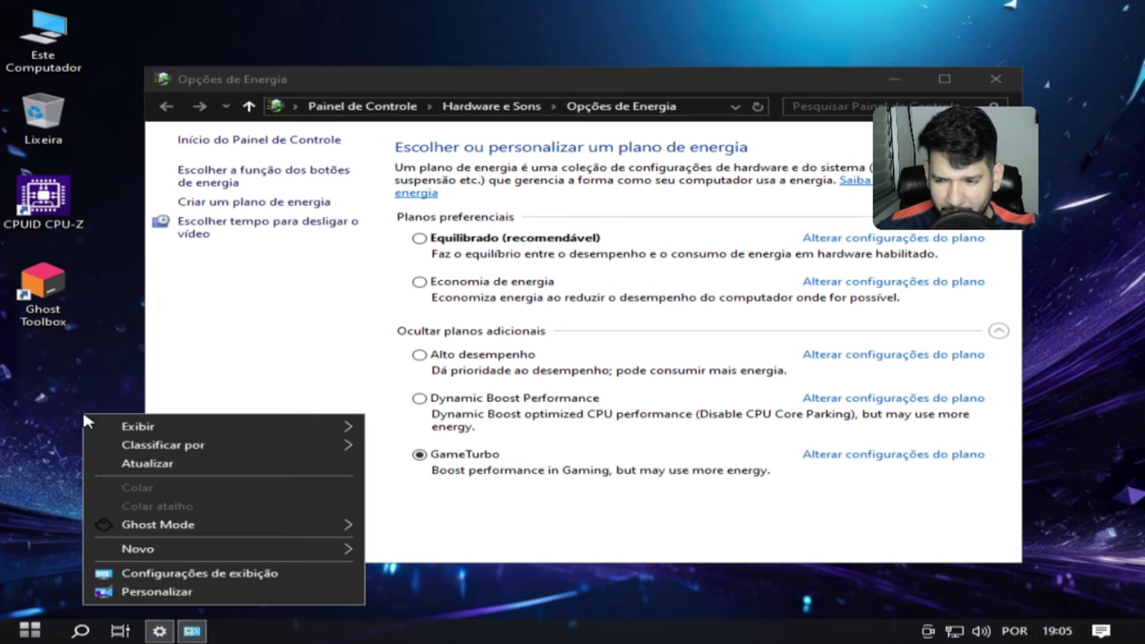
mouse_move(343, 527)
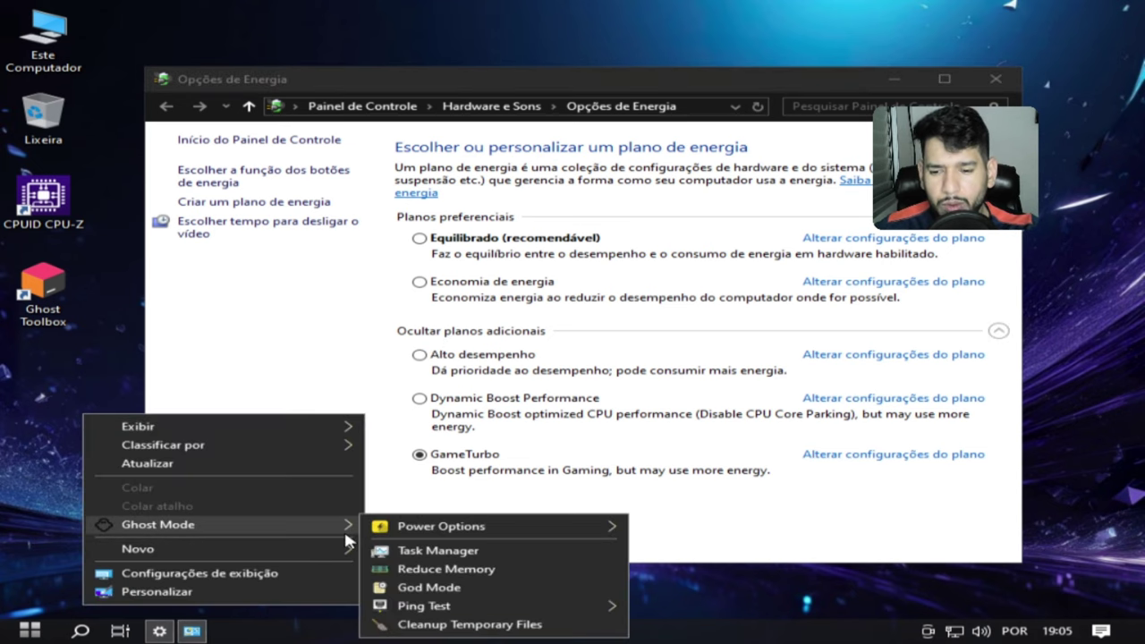
mouse_move(427, 612)
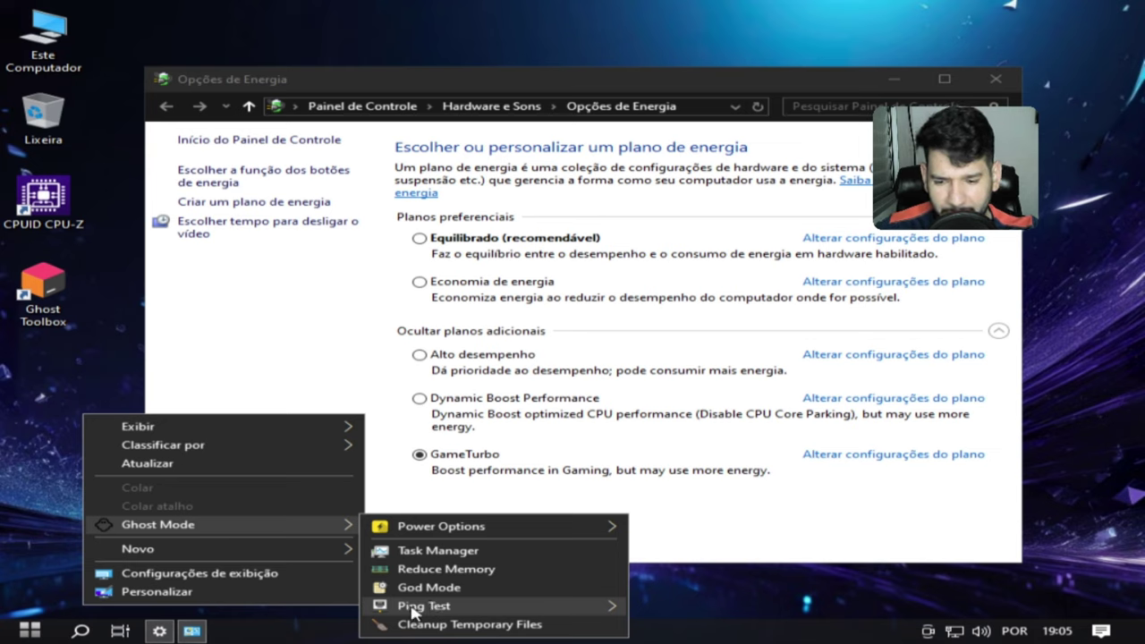
left_click(416, 587)
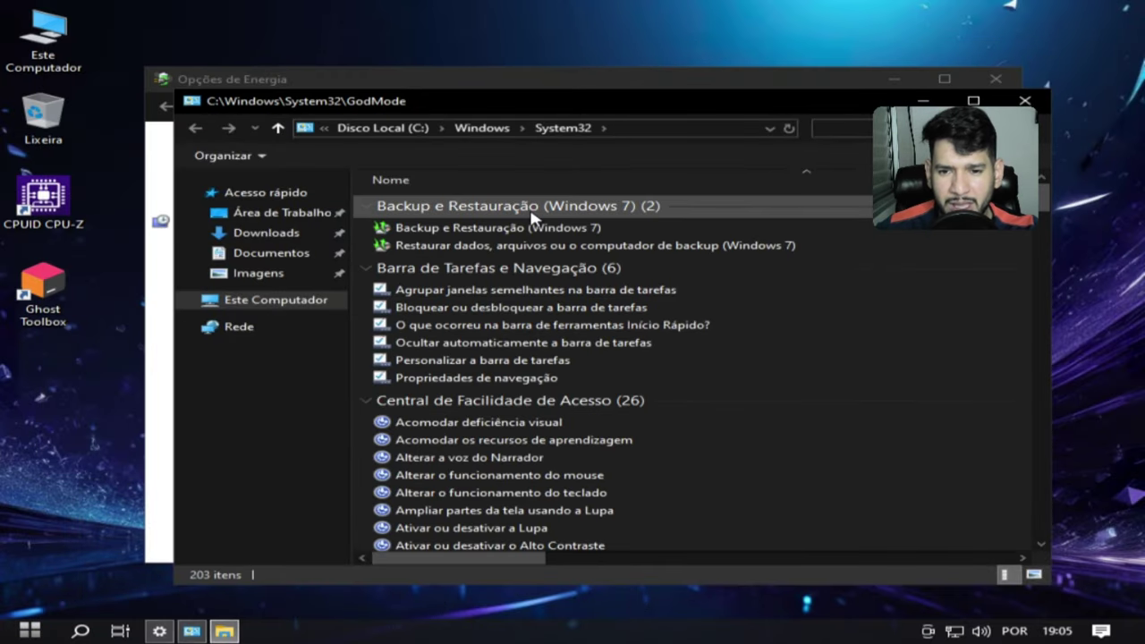
scroll(650, 388, "down", 1)
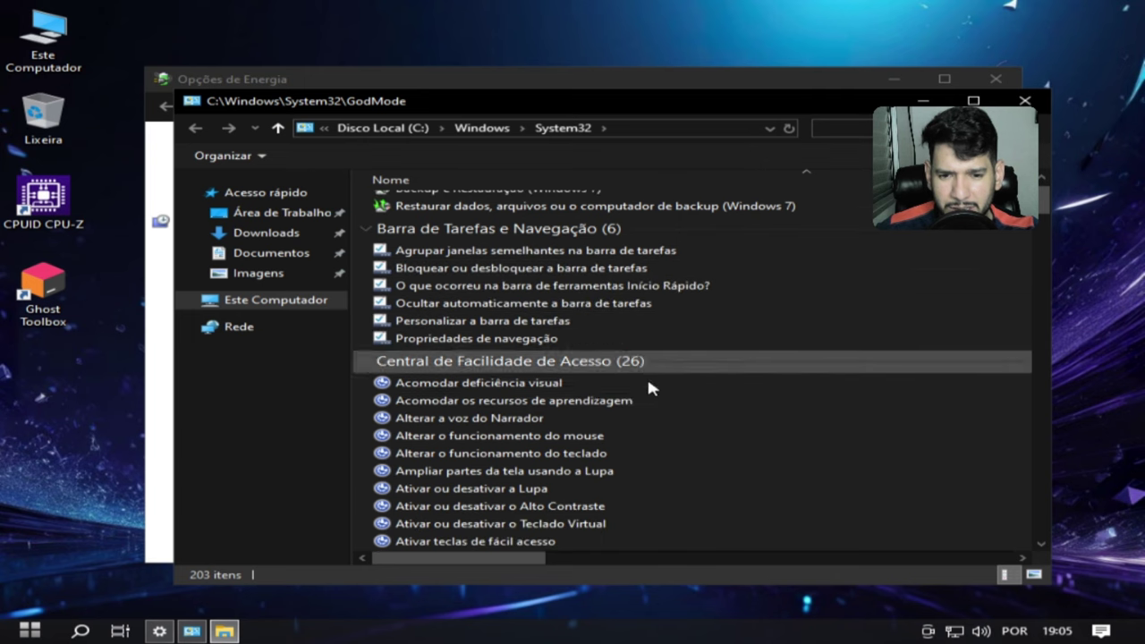
scroll(670, 439, "down", 7)
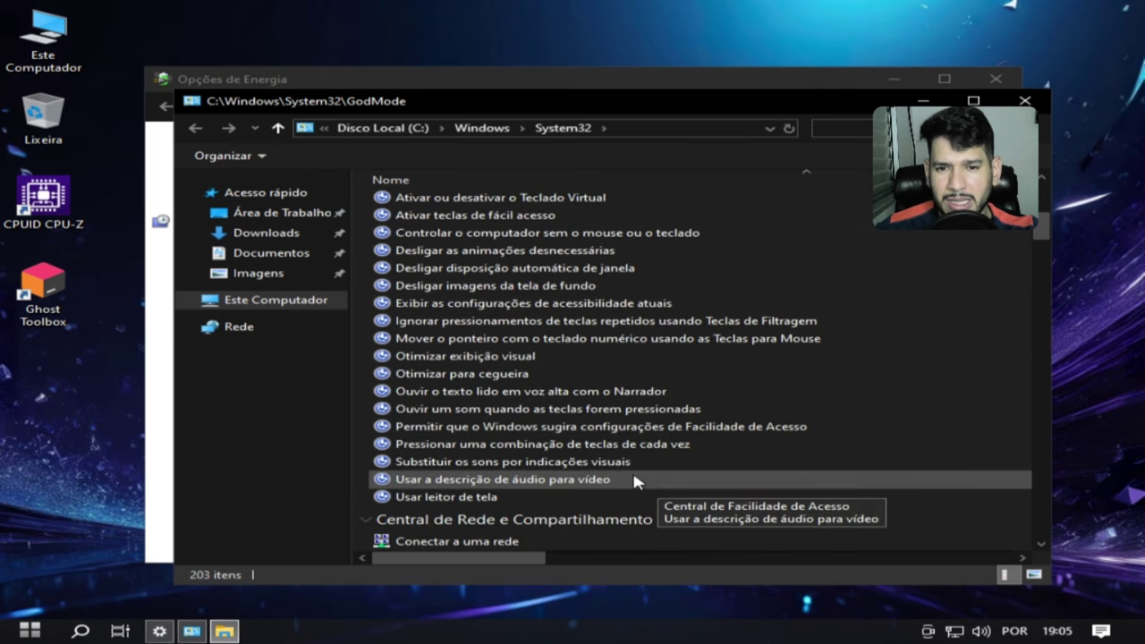
scroll(634, 481, "down", 2)
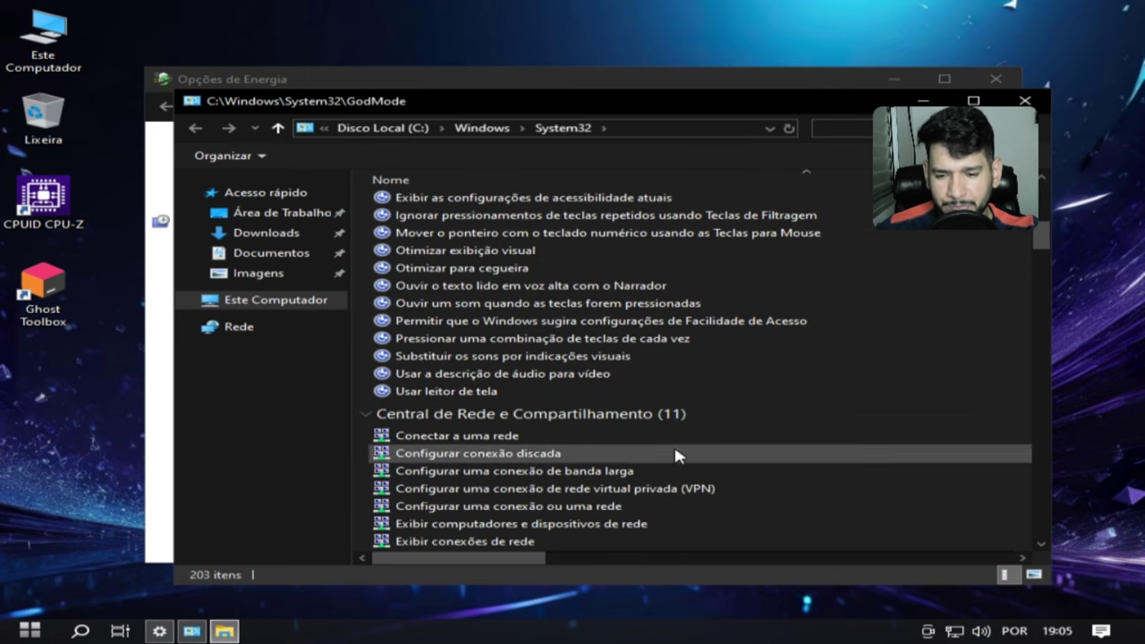
left_click(1025, 100)
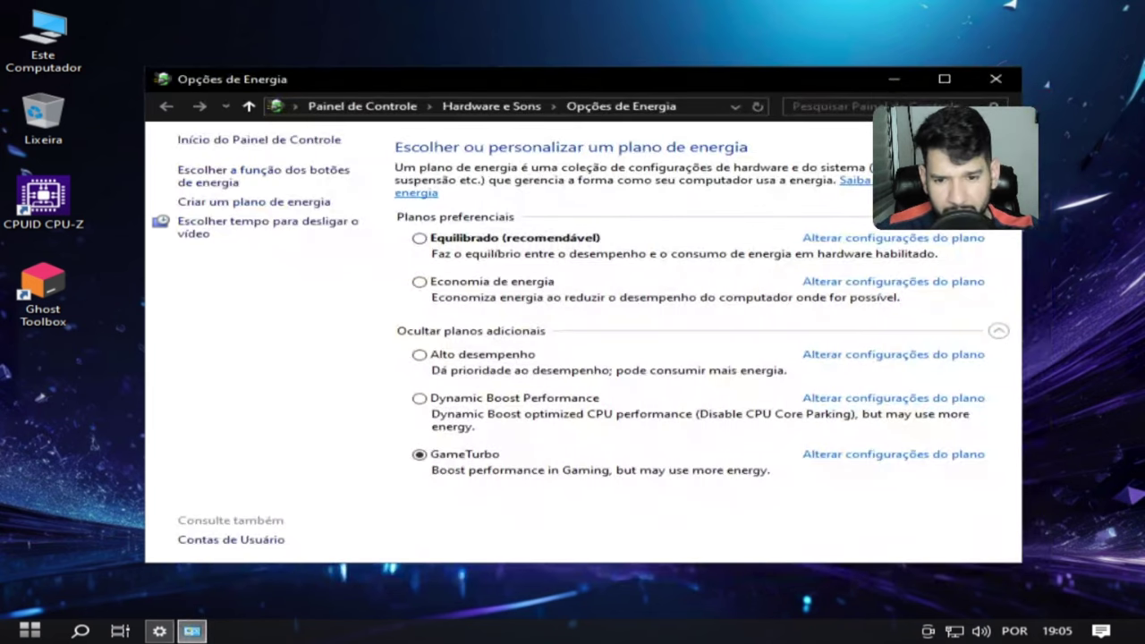
Step: Run the Ghost Mode Ping Test against Google from the desktop
right_click(93, 367)
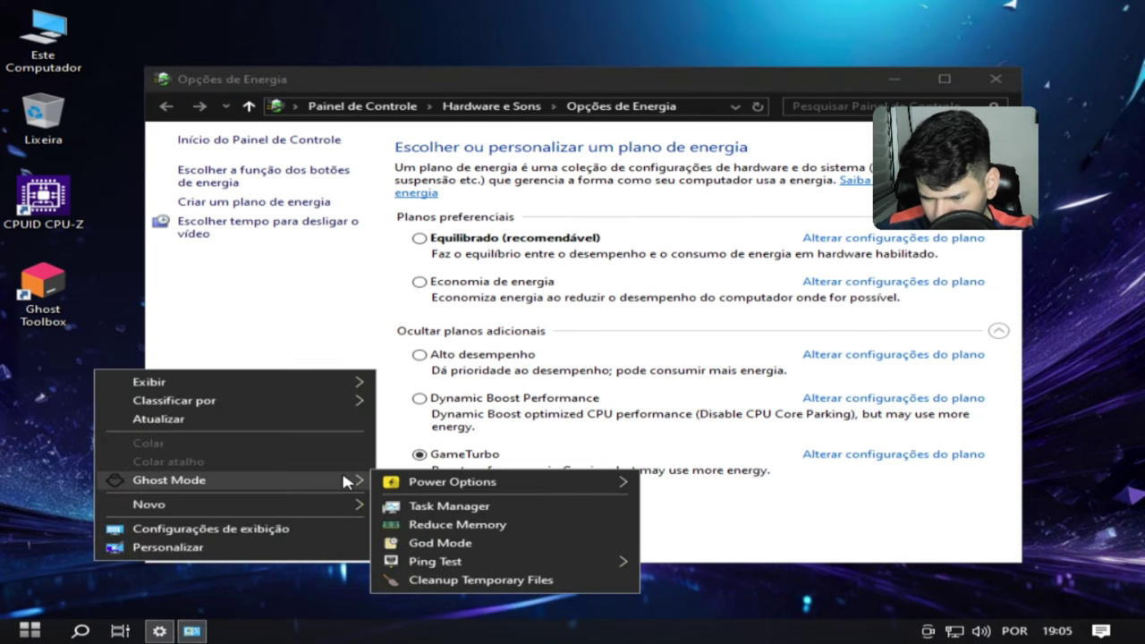
mouse_move(414, 569)
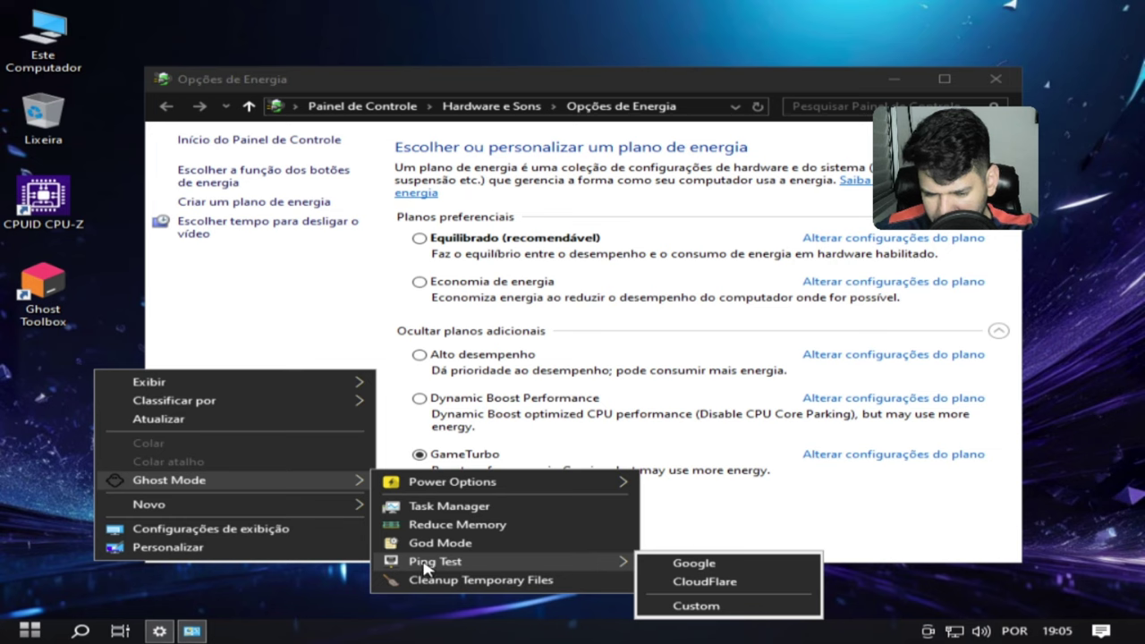
right_click(21, 431)
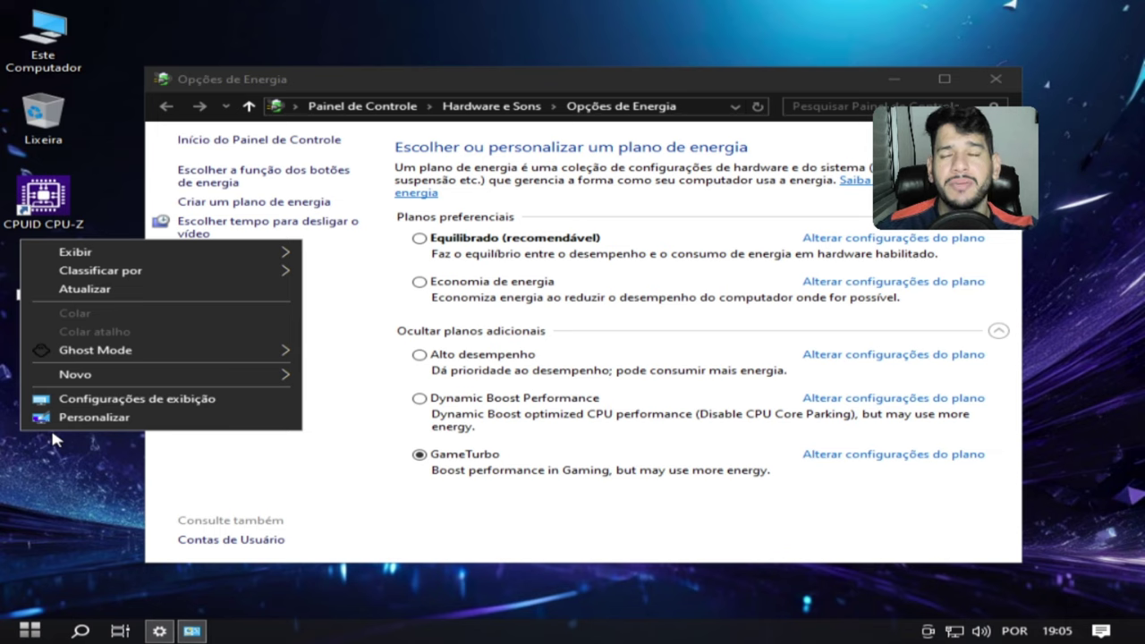
mouse_move(288, 359)
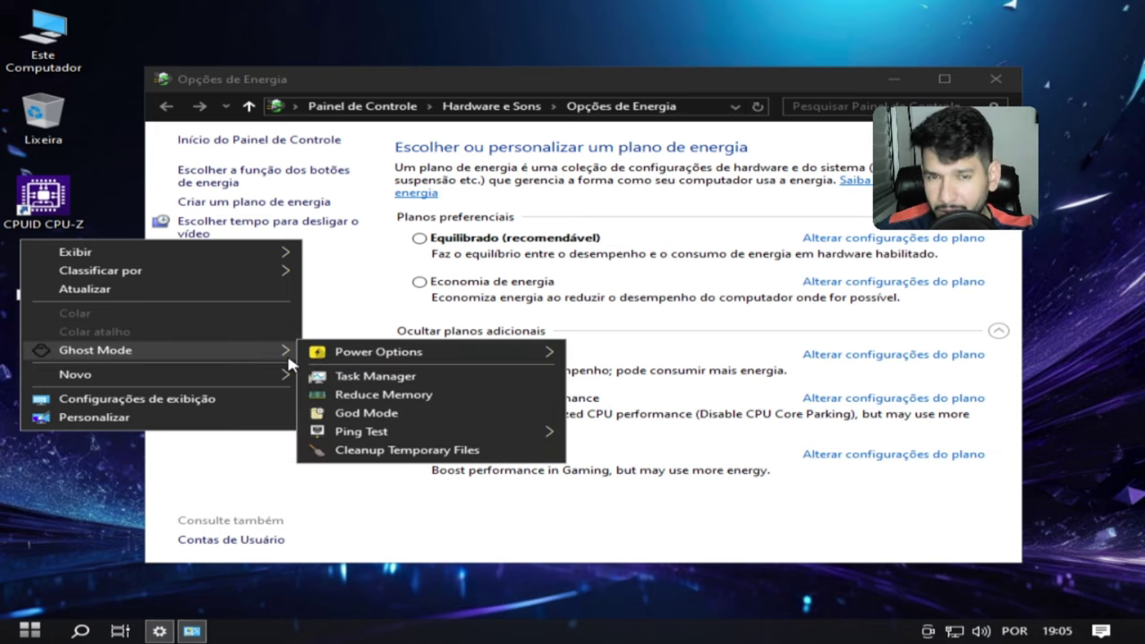
mouse_move(347, 436)
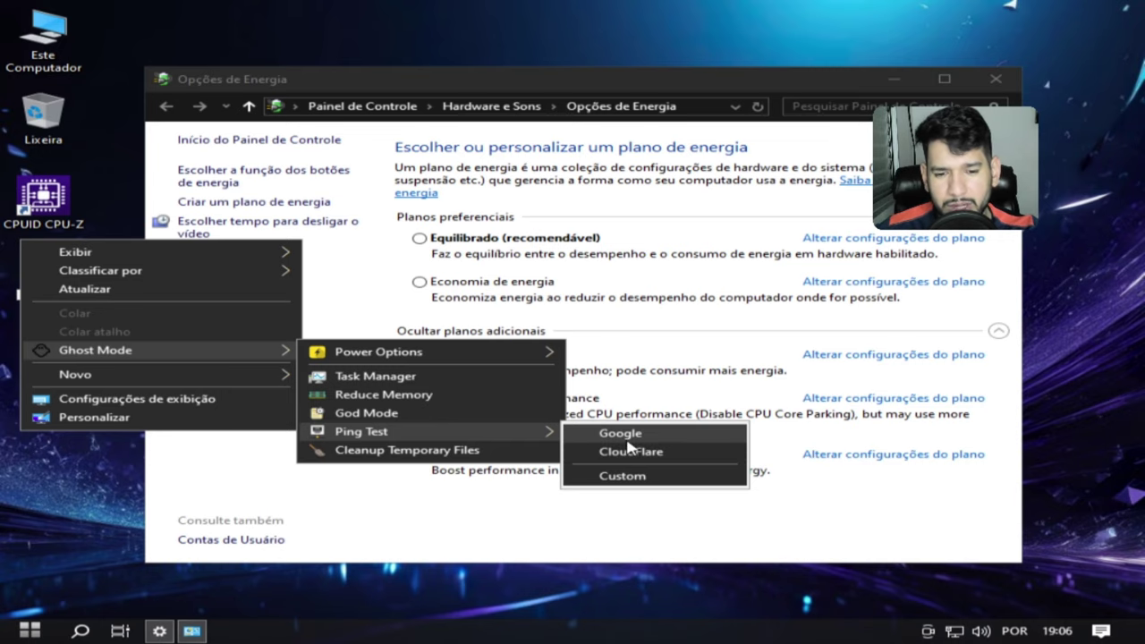
left_click(626, 434)
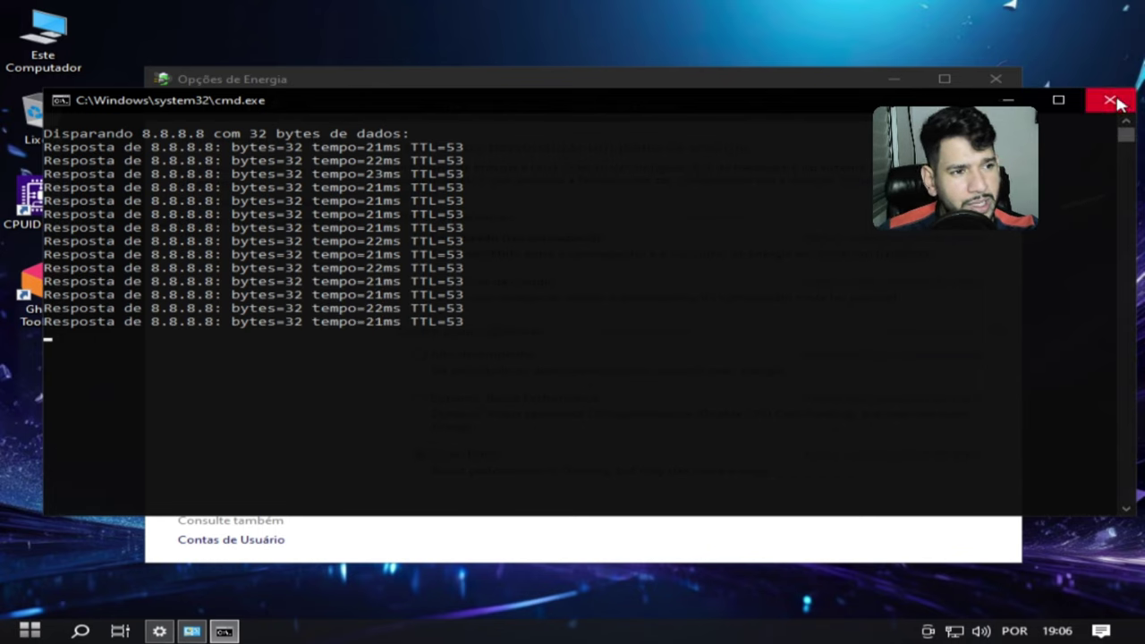
Step: Open the desktop's display settings, look through the Sistema categories, and close Configurações
left_click(763, 31)
right_click(763, 31)
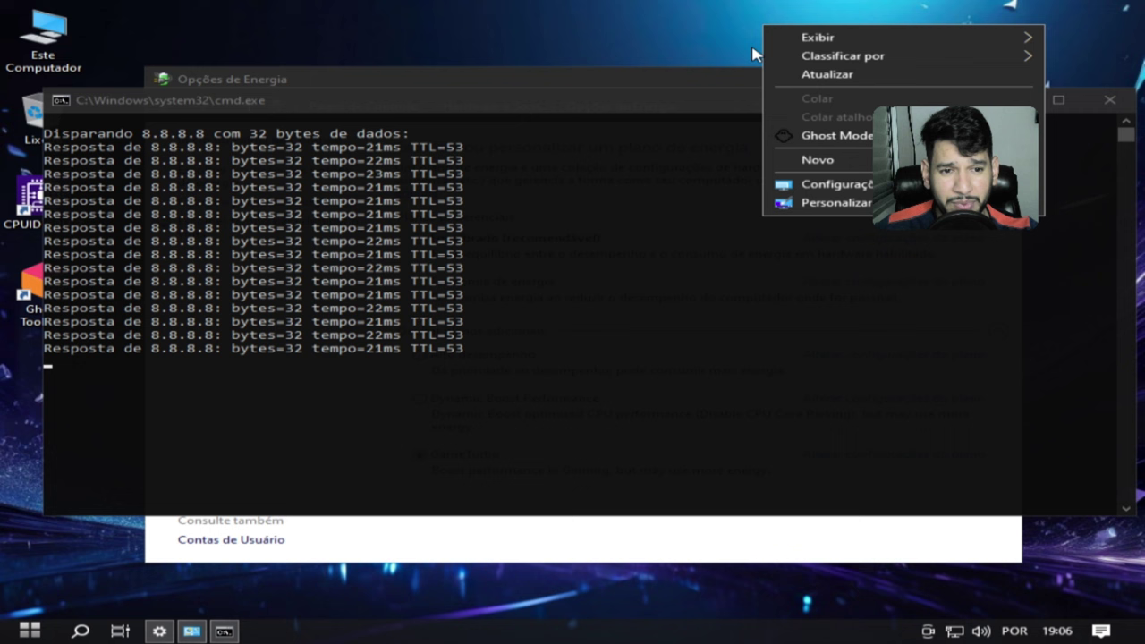
left_click(823, 184)
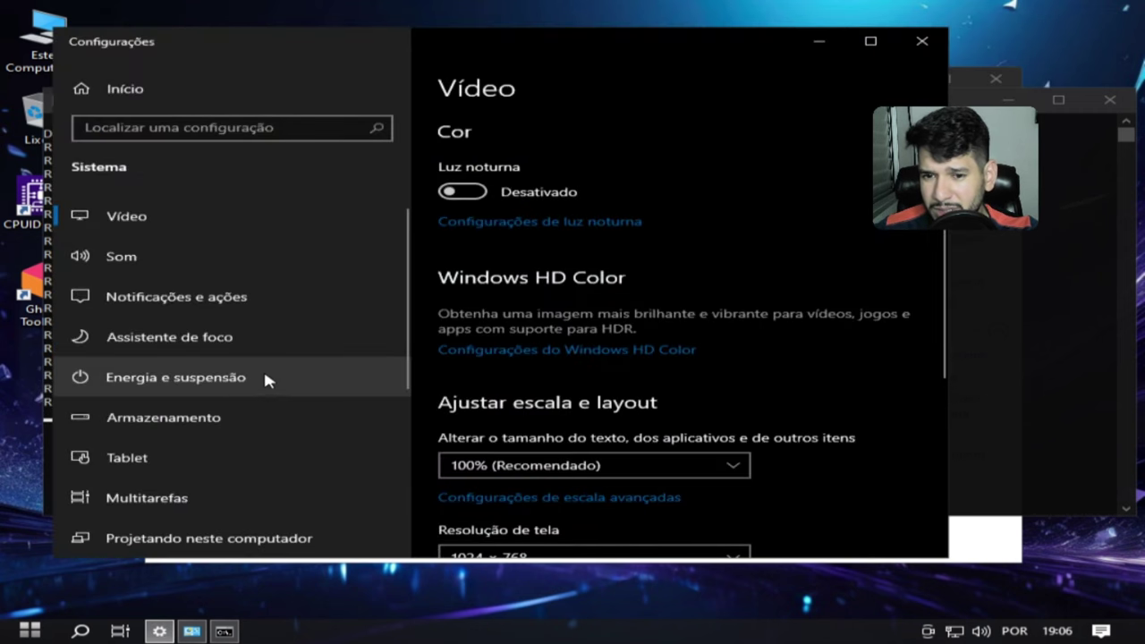
scroll(282, 379, "down", 6)
scroll(290, 367, "up", 4)
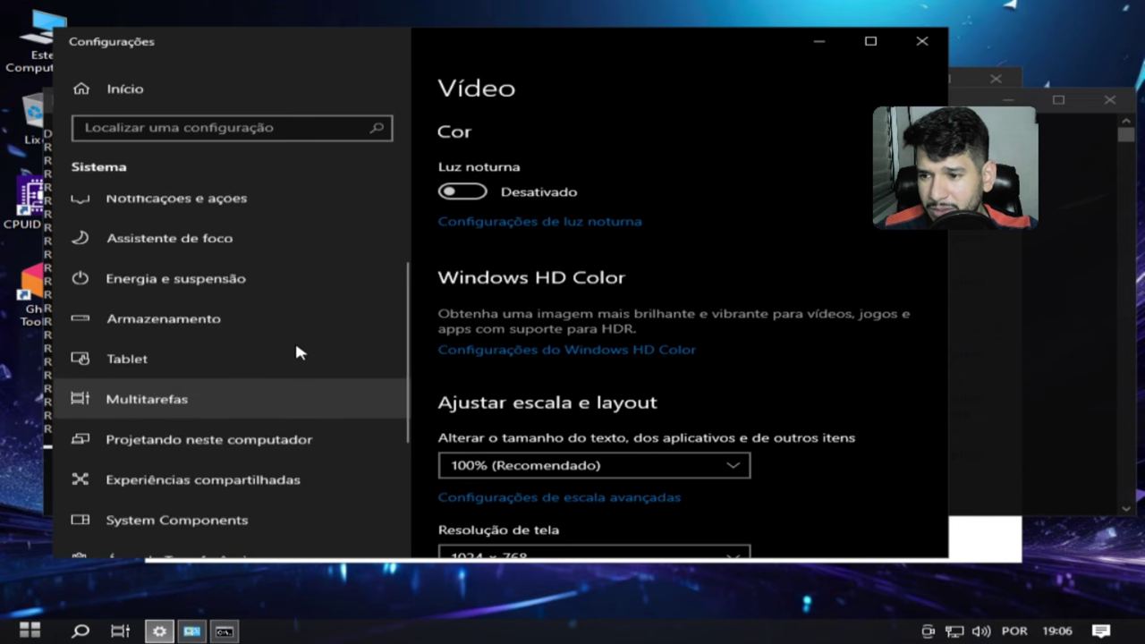
left_click(921, 41)
Step: Open the desktop's personalization settings, review the Cores options, and view the custom accent colour picker before cancelling it
right_click(481, 23)
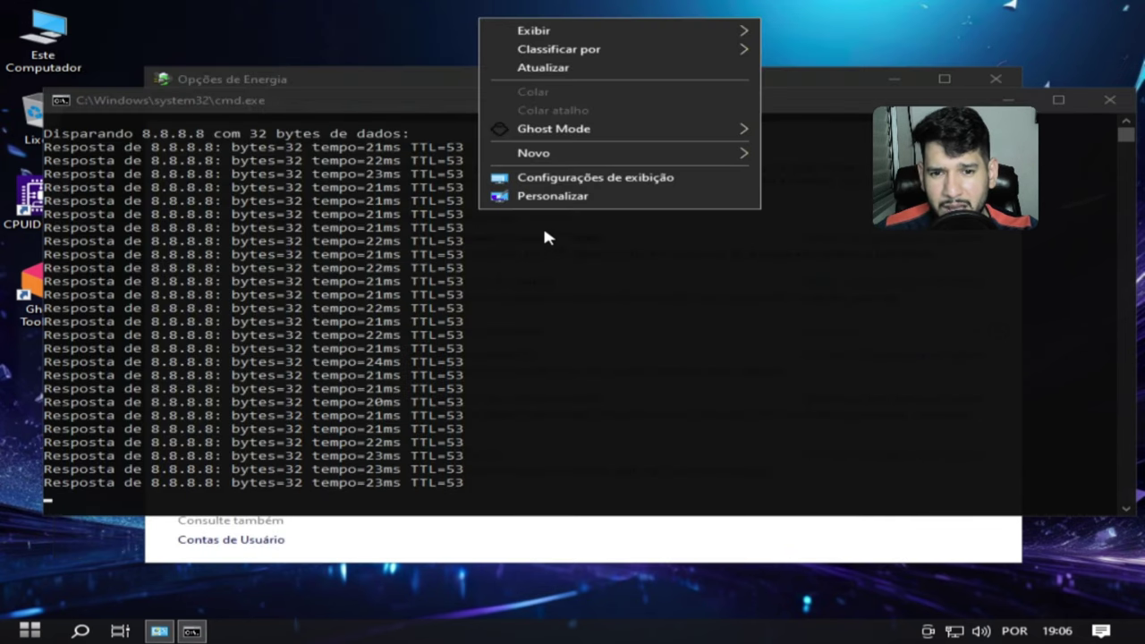
left_click(593, 198)
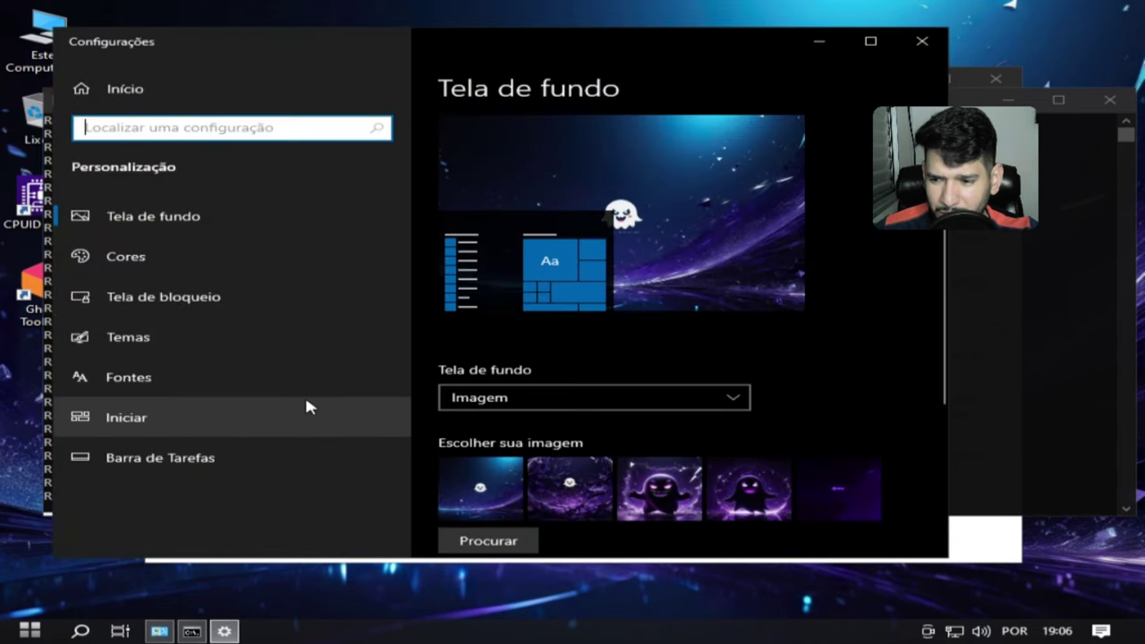
left_click(202, 261)
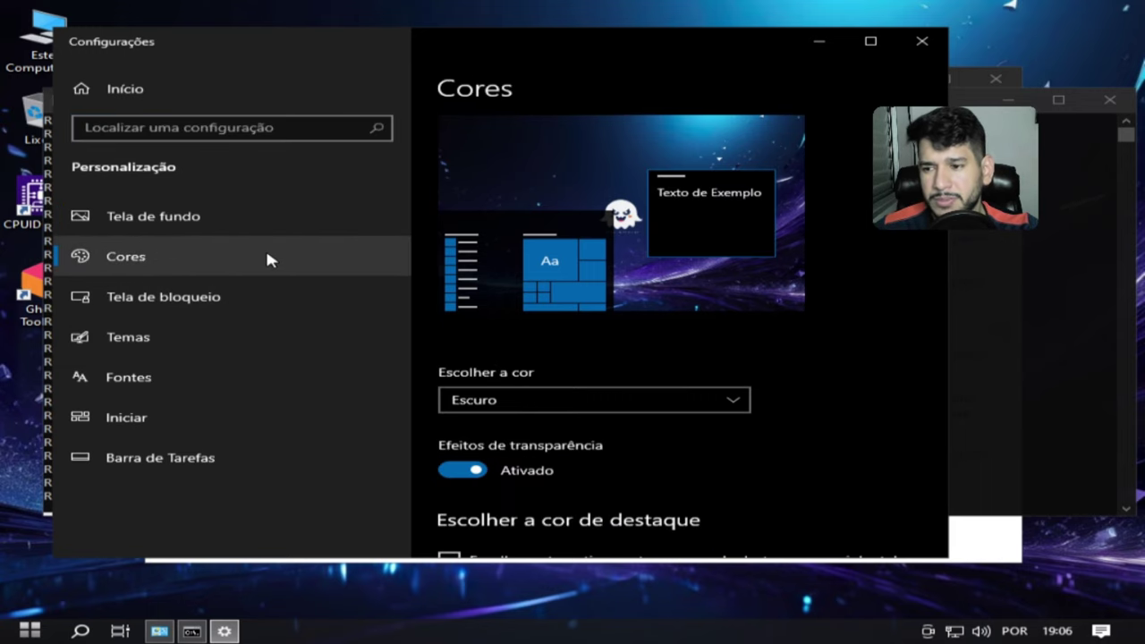
scroll(755, 394, "down", 2)
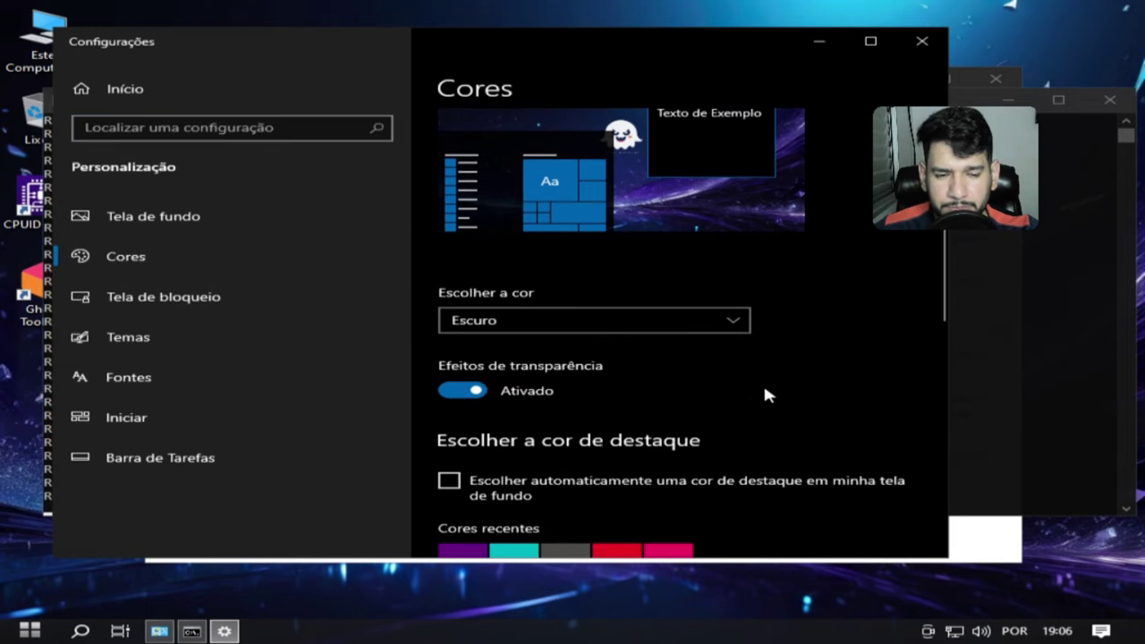
scroll(764, 389, "down", 2)
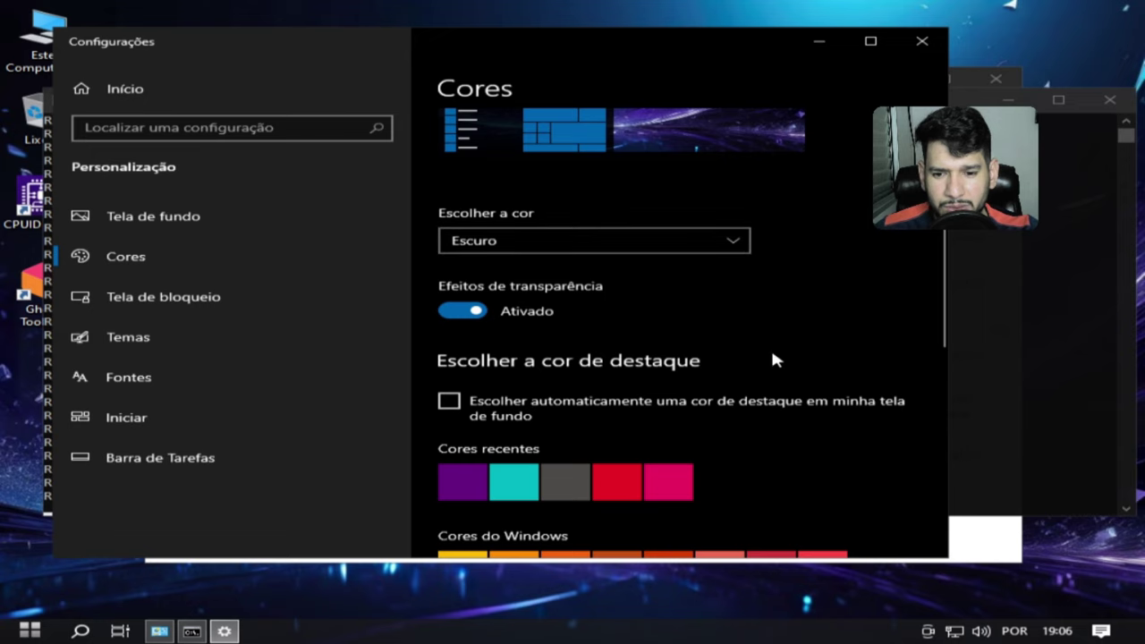
scroll(769, 355, "down", 10)
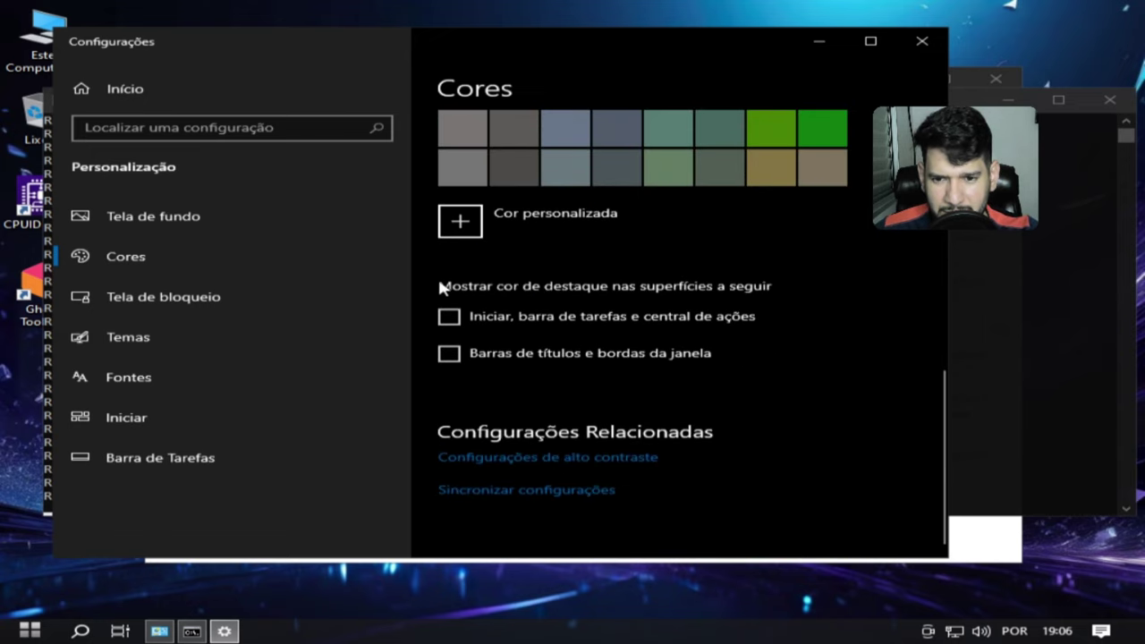
left_click(514, 234)
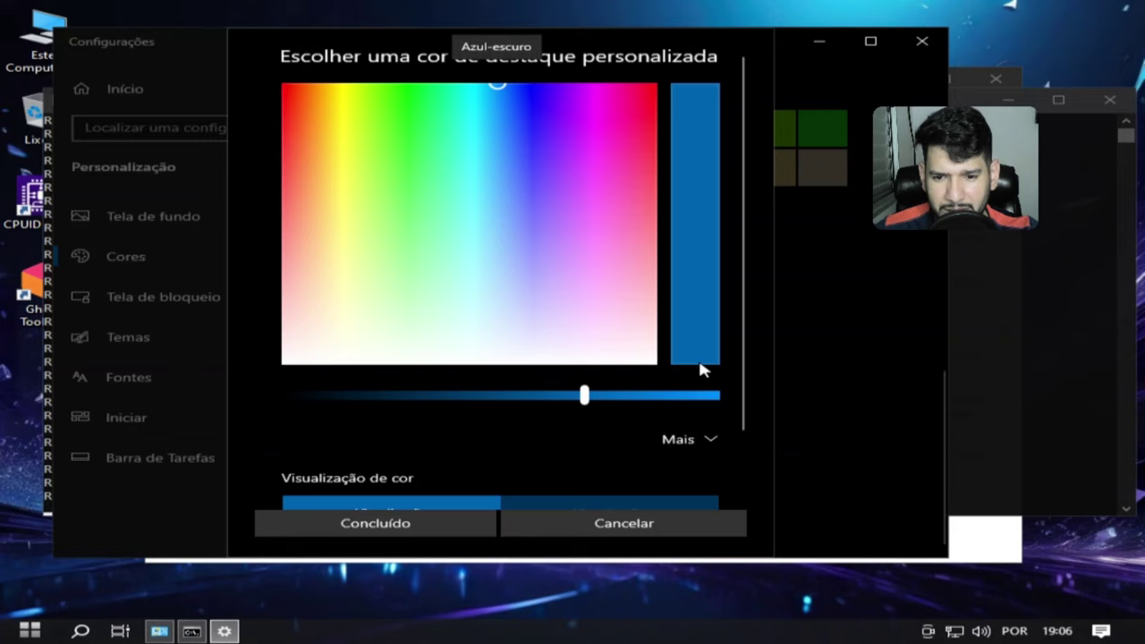
left_click(540, 514)
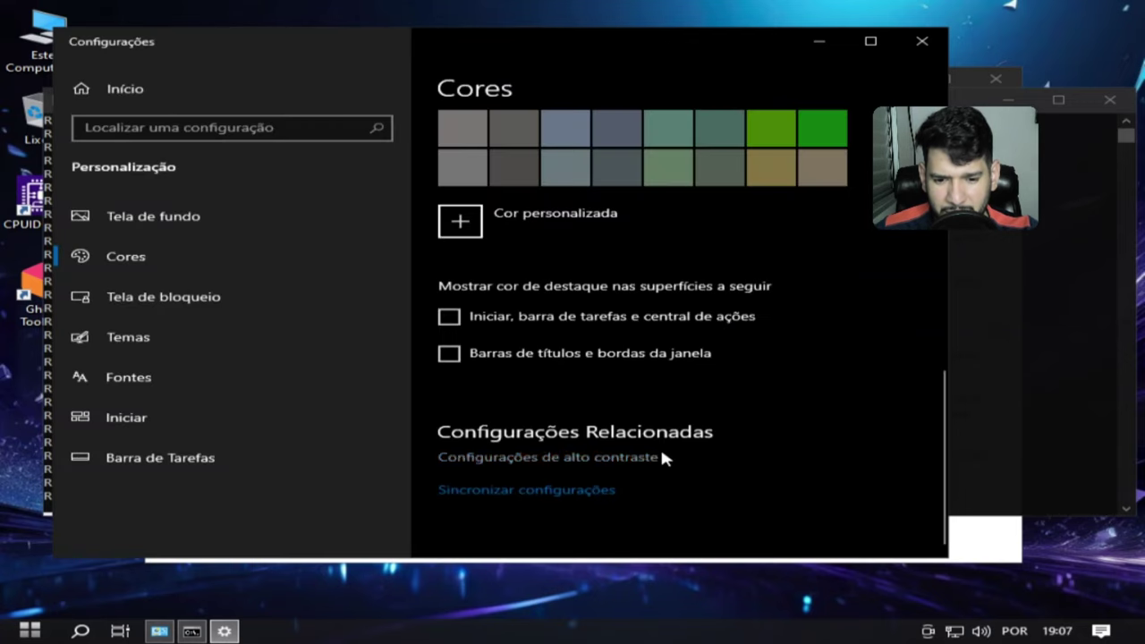
Step: Try the Claro colour mode for Windows on the Cores page, and switch back to Escuro
scroll(445, 317, "up", 10)
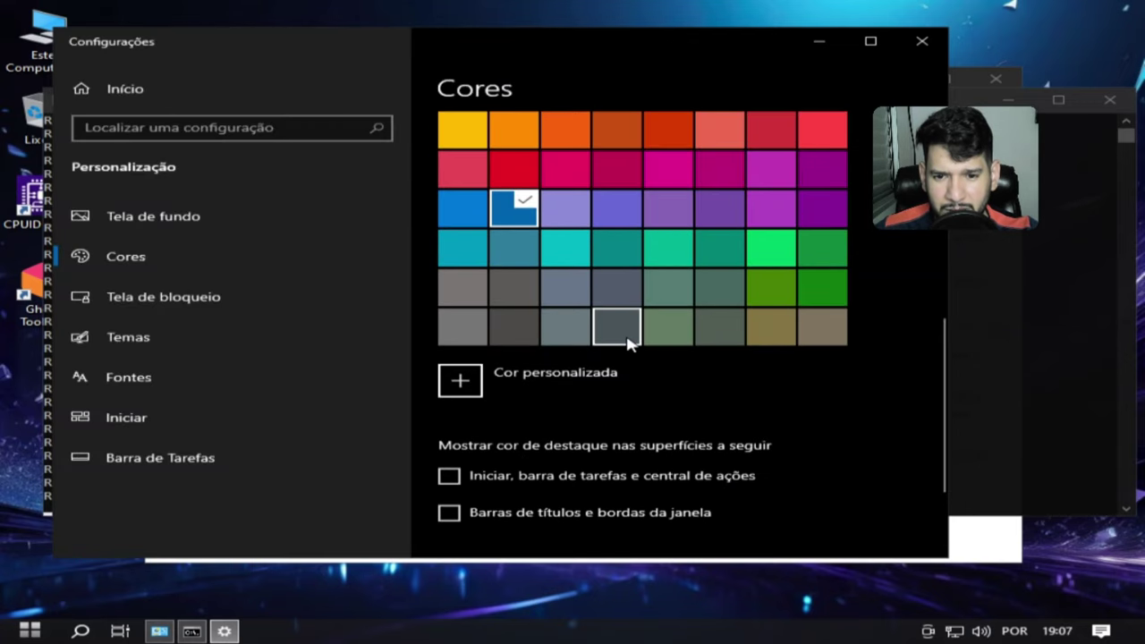
left_click(515, 358)
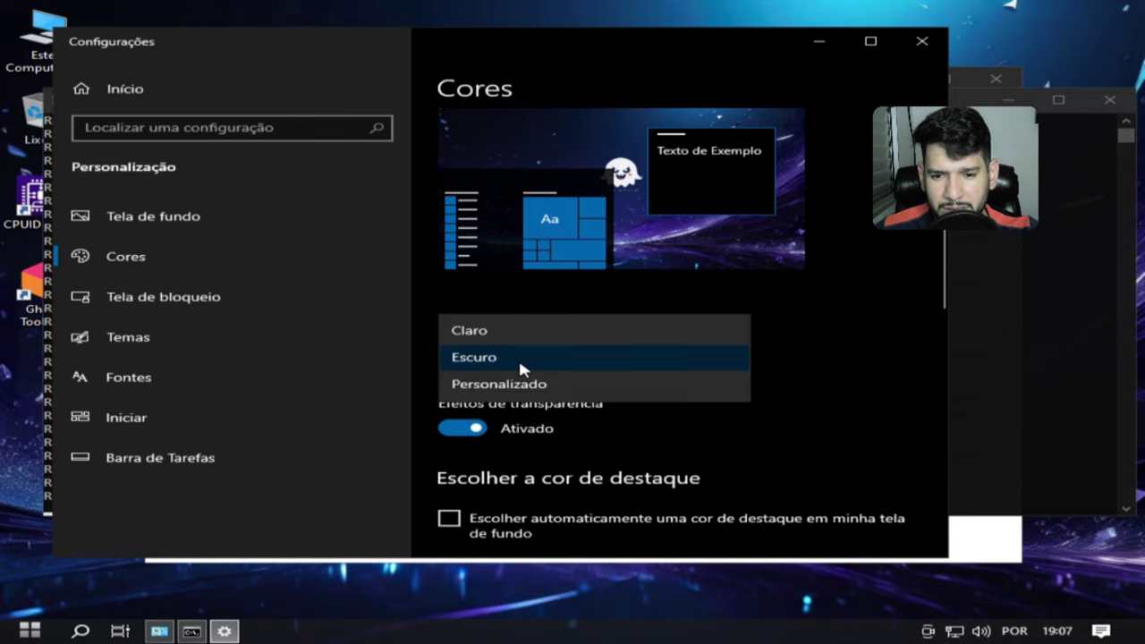
left_click(495, 333)
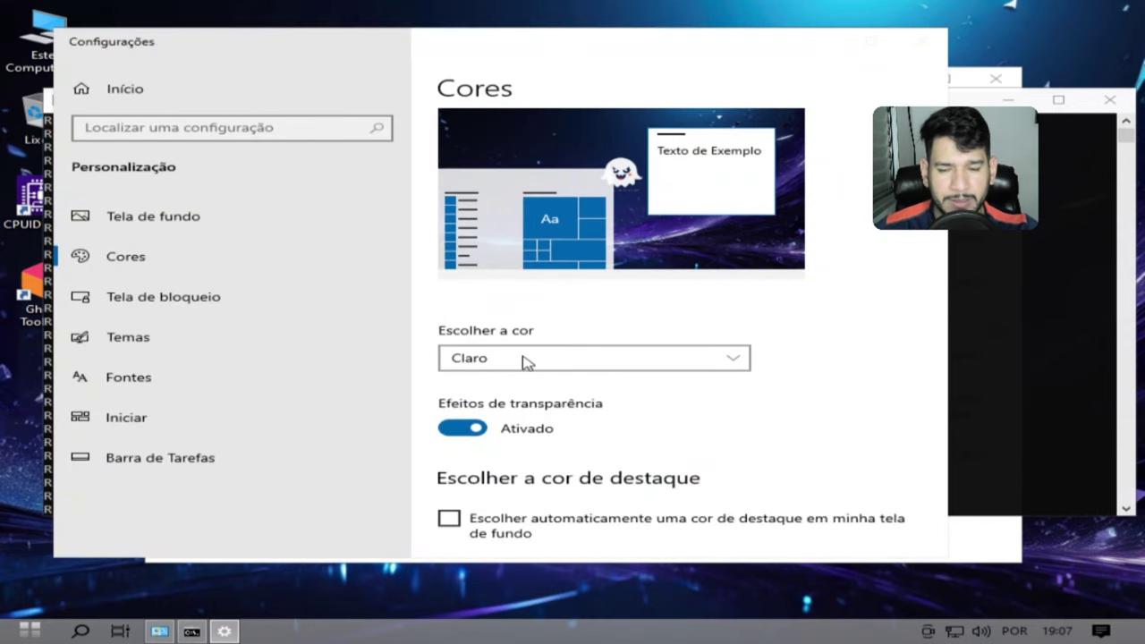
left_click(600, 364)
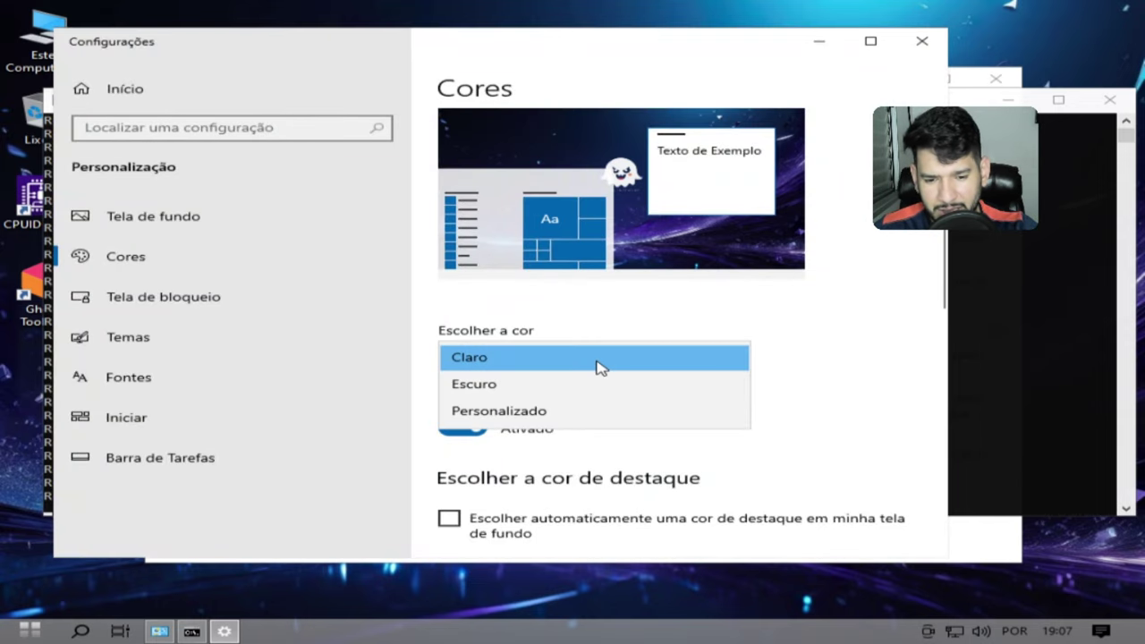
left_click(485, 398)
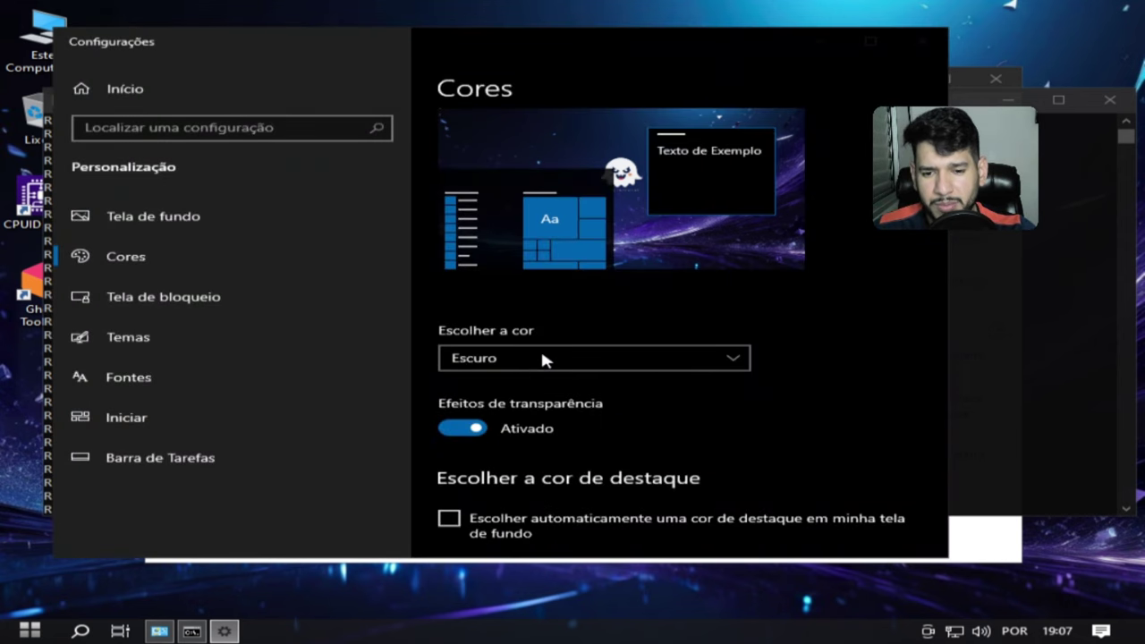
Step: Try the Personalizado colour mode to reveal its separate Windows and app modes, and restore Escuro
left_click(723, 357)
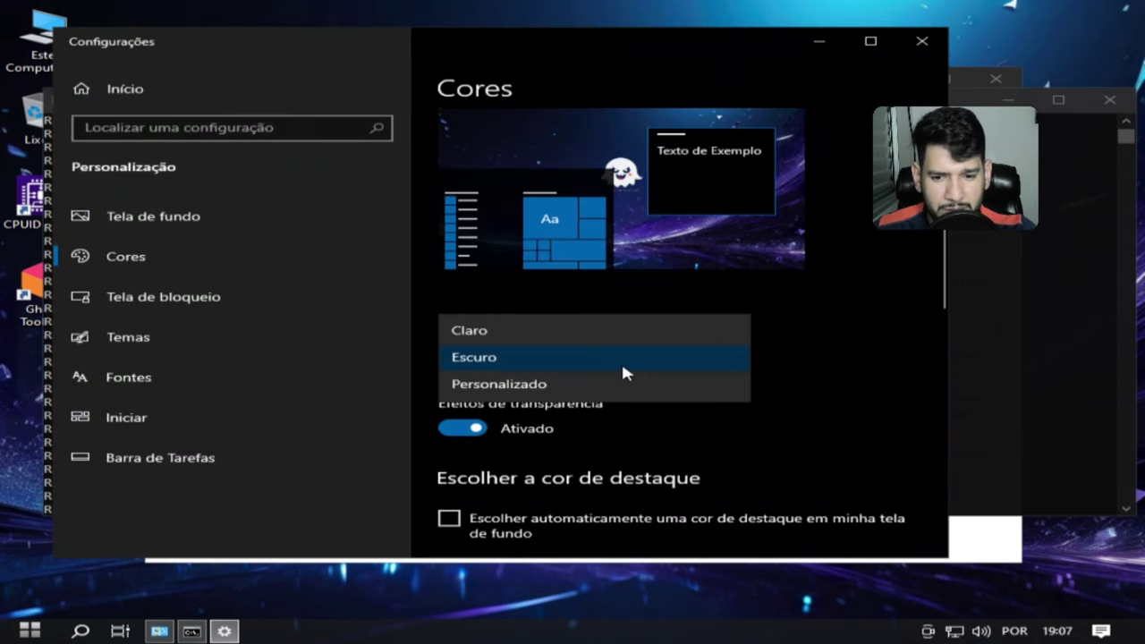
left_click(517, 384)
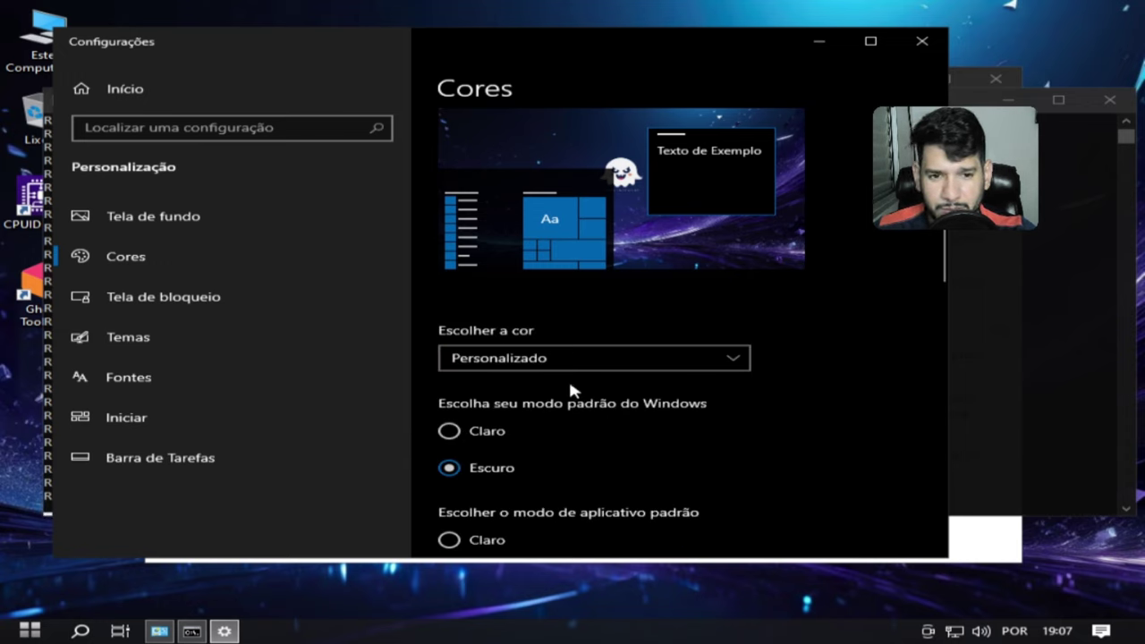
left_click(611, 365)
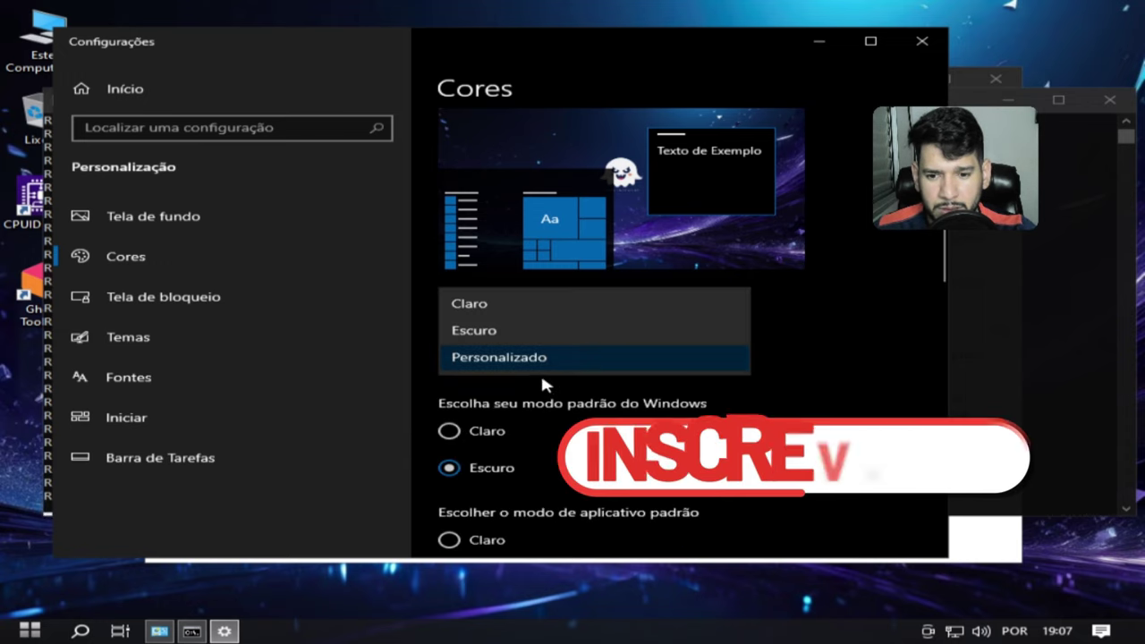
left_click(509, 334)
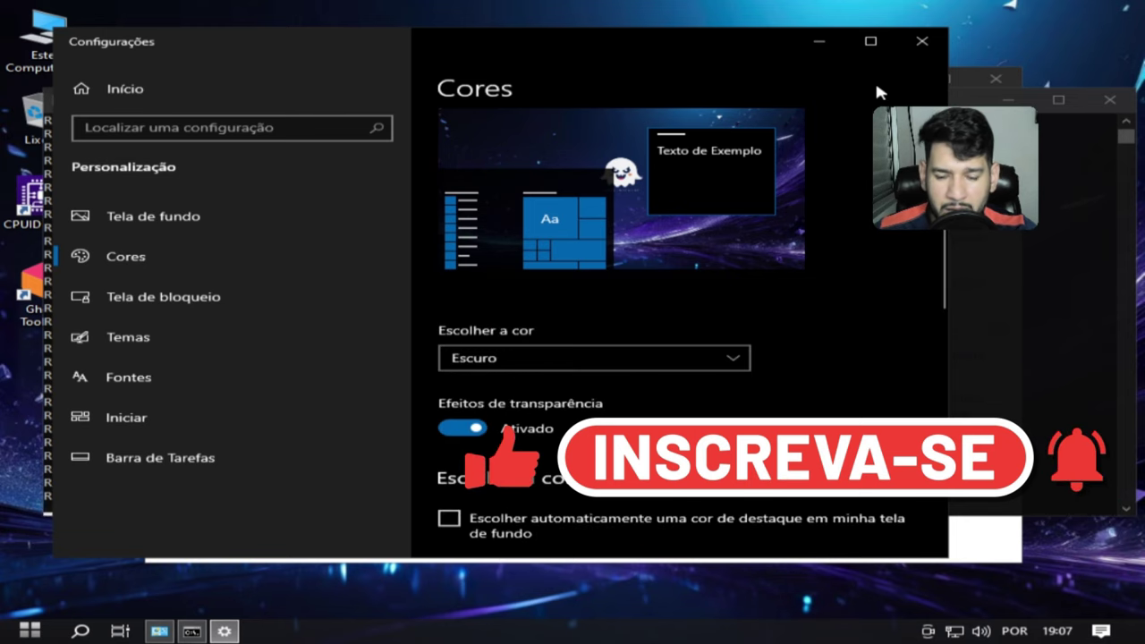
Step: Clear the desktop by closing Configurações, minimizing the ping window, and closing Opções de Energia
left_click(922, 41)
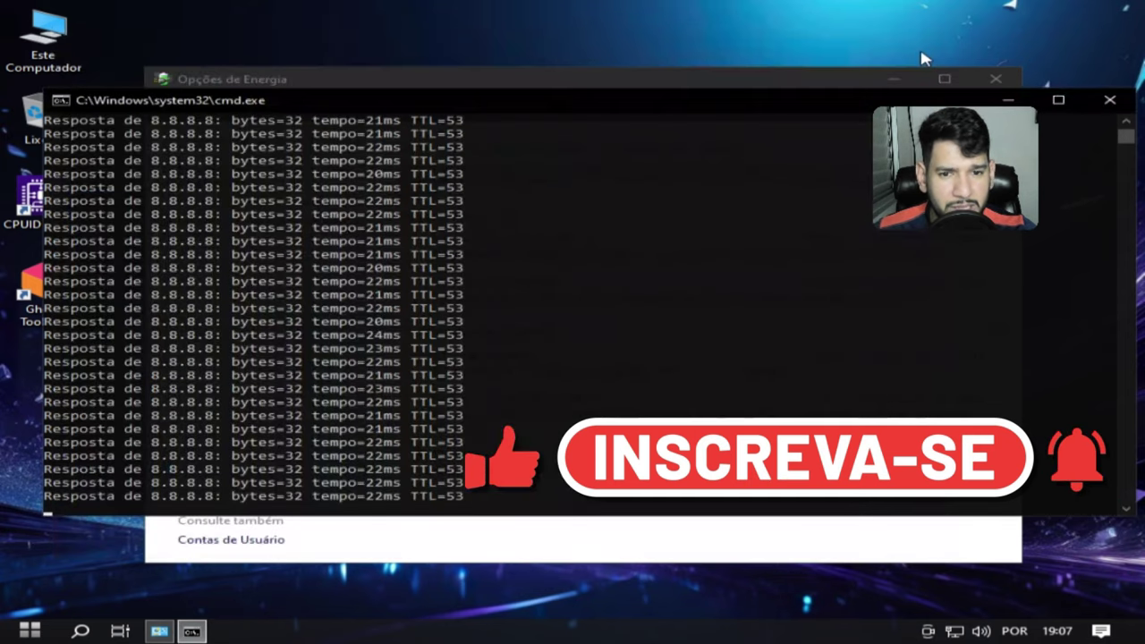
left_click(1008, 101)
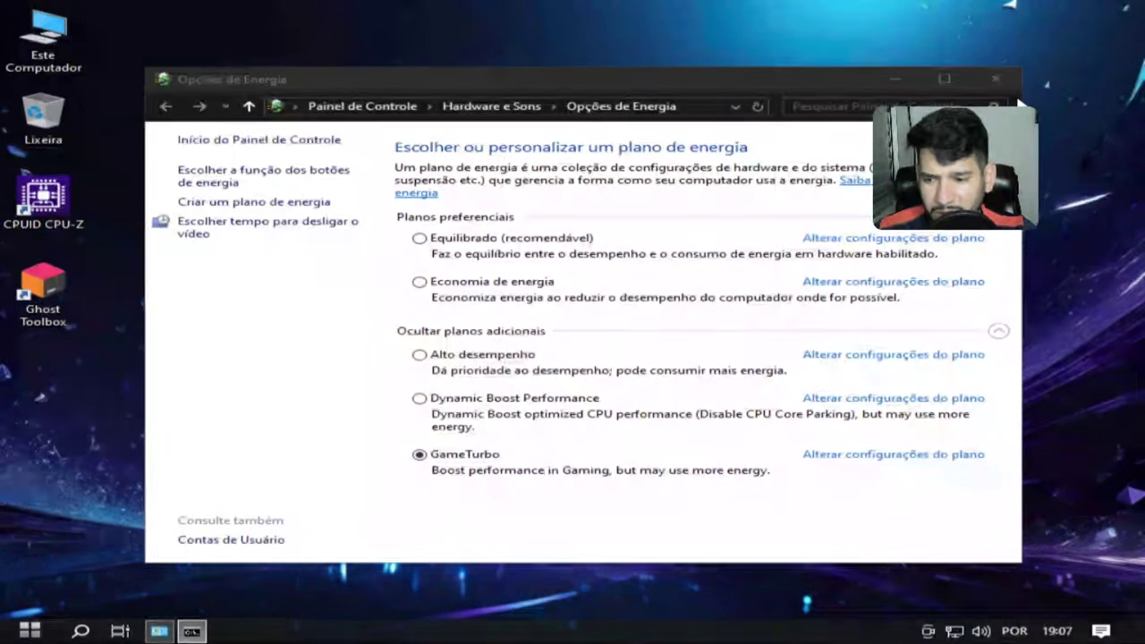
left_click(998, 79)
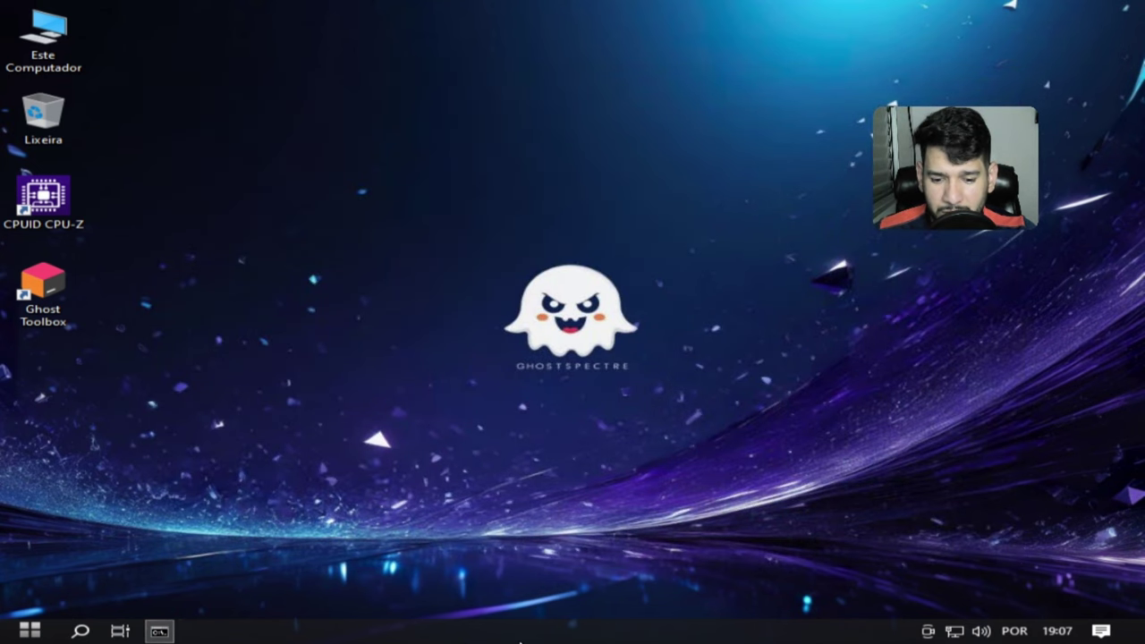